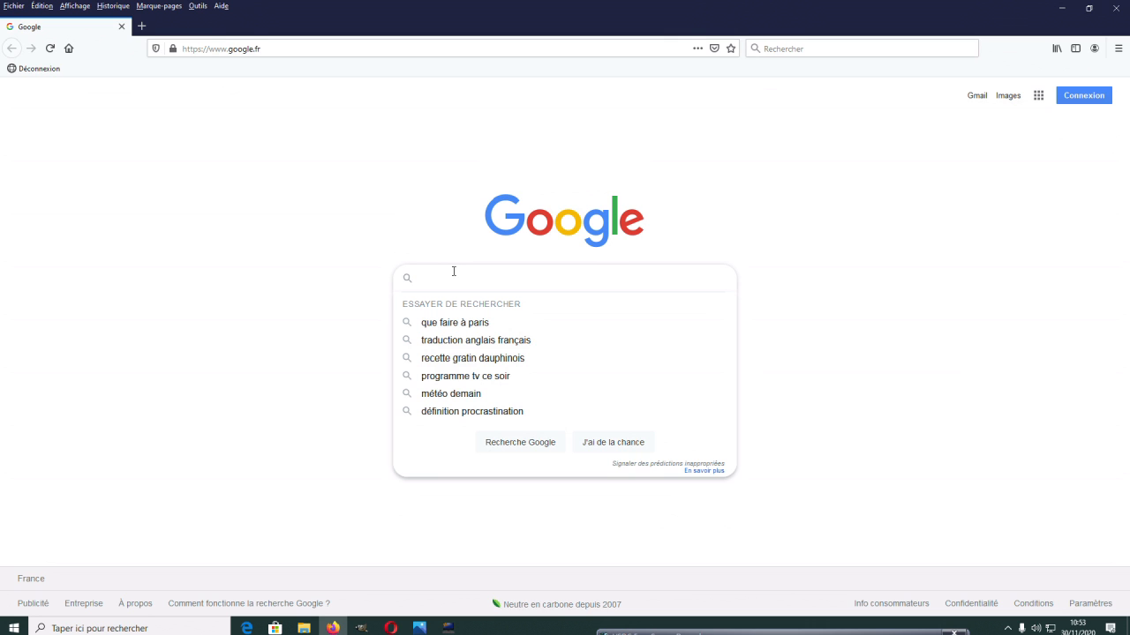
# - Search Google for "ccleaner" and open the official CCleaner download page
pyautogui.click(453, 272)
pyautogui.write('ccleaner')
pyautogui.press('Return')
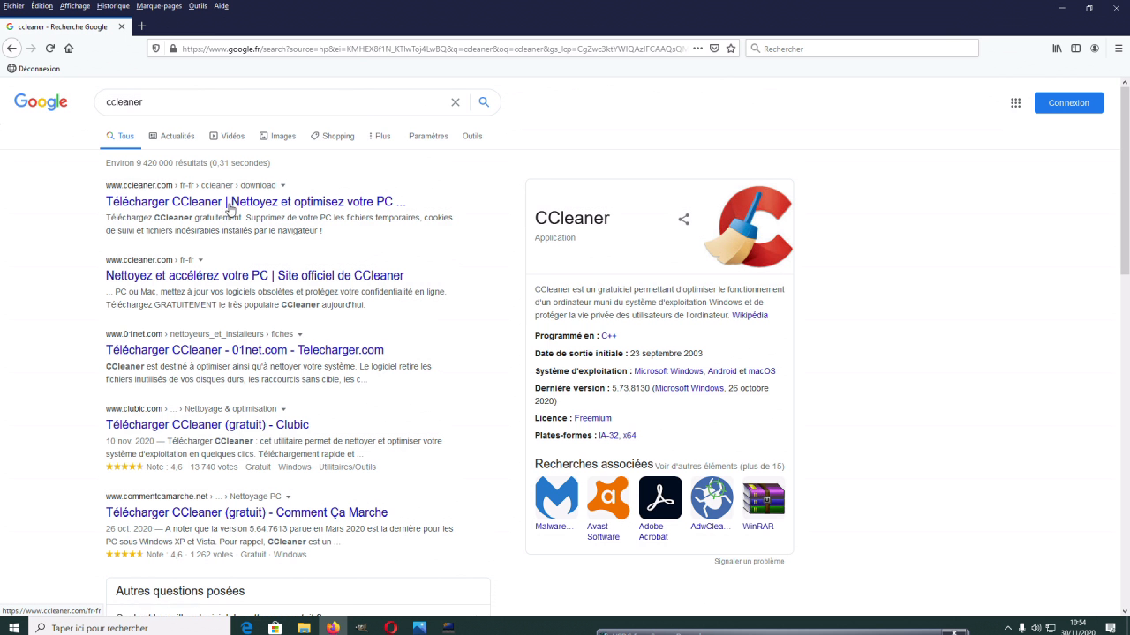
pyautogui.click(231, 203)
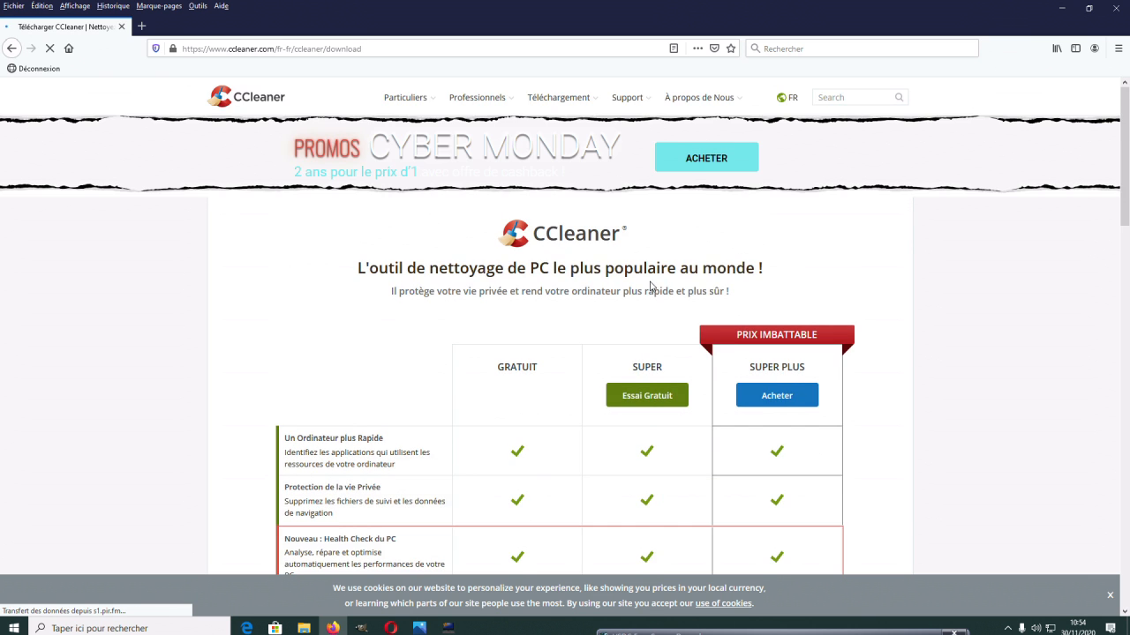
# - Download the free version of CCleaner and save the installer file ccsetup574.exe
pyautogui.scroll(-7, 651, 285)
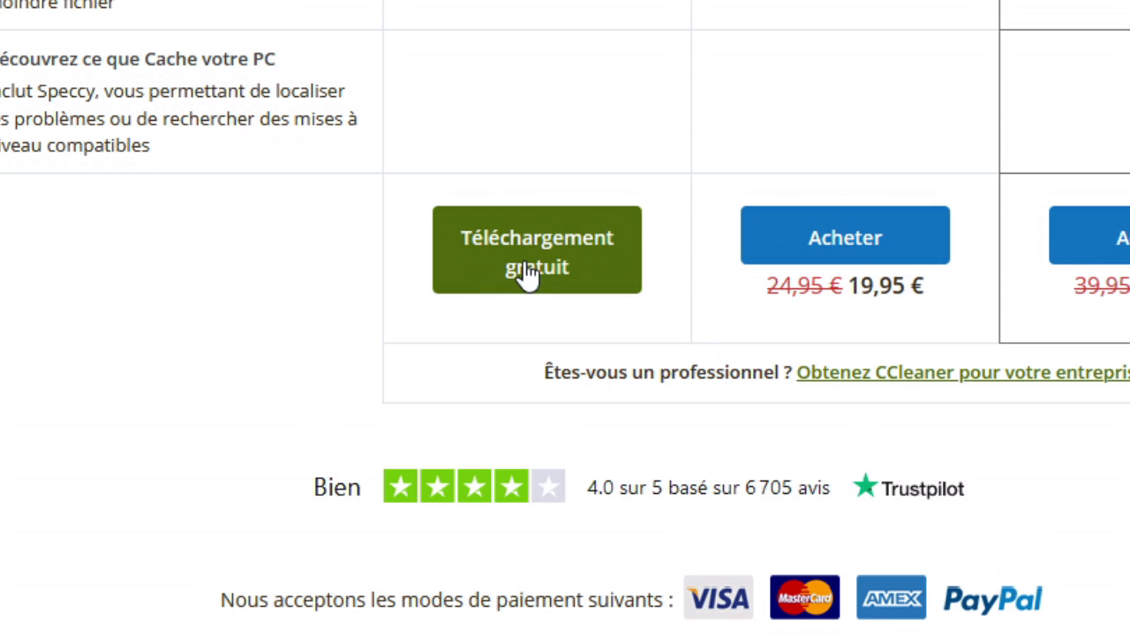
pyautogui.click(525, 275)
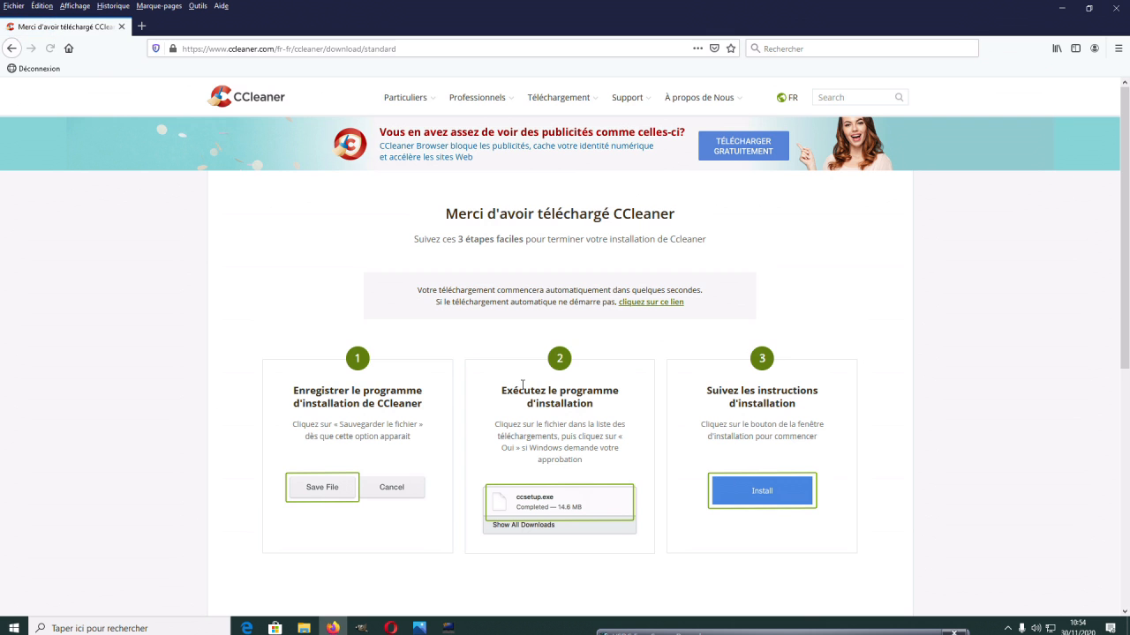
pyautogui.scroll(-3, 522, 384)
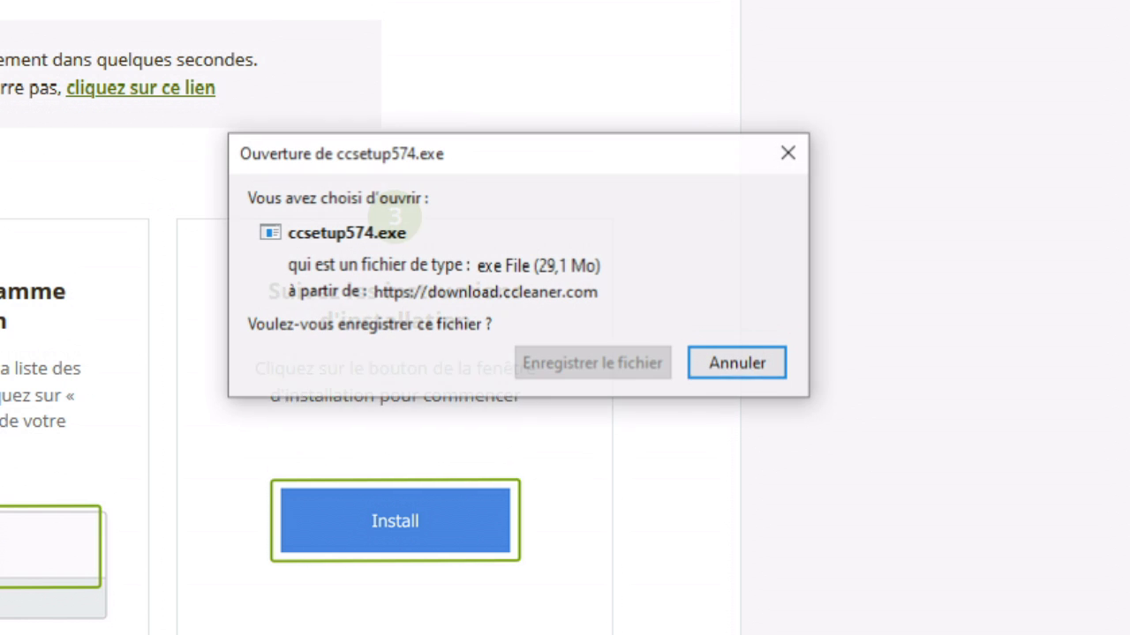
pyautogui.click(622, 373)
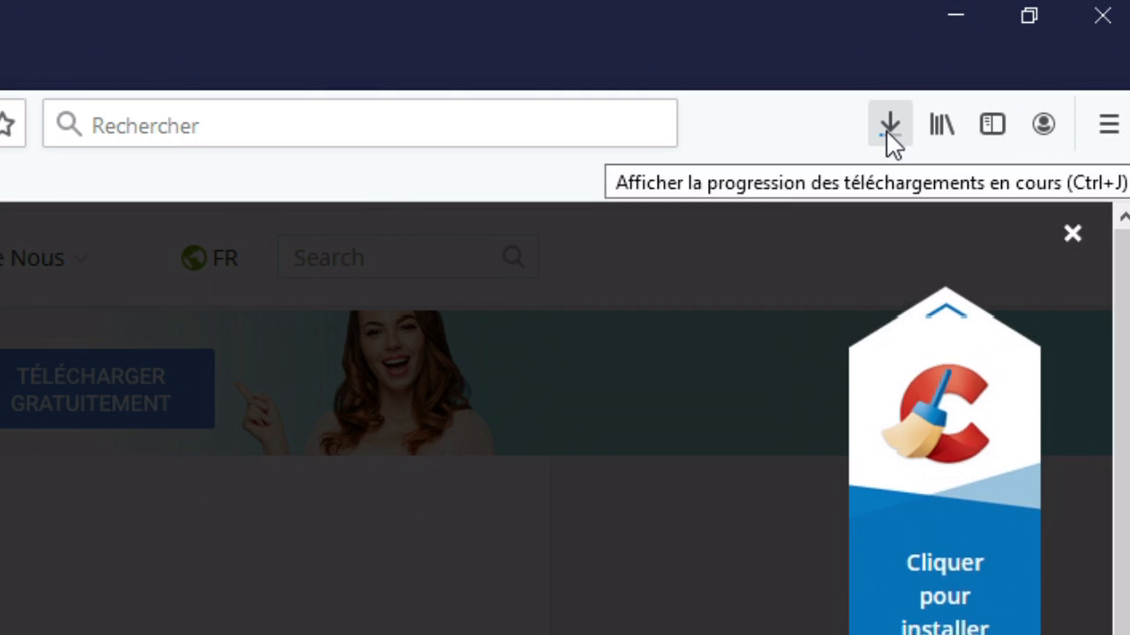
# - Run ccsetup574.exe from its containing download folder and close the folder window
pyautogui.click(1038, 48)
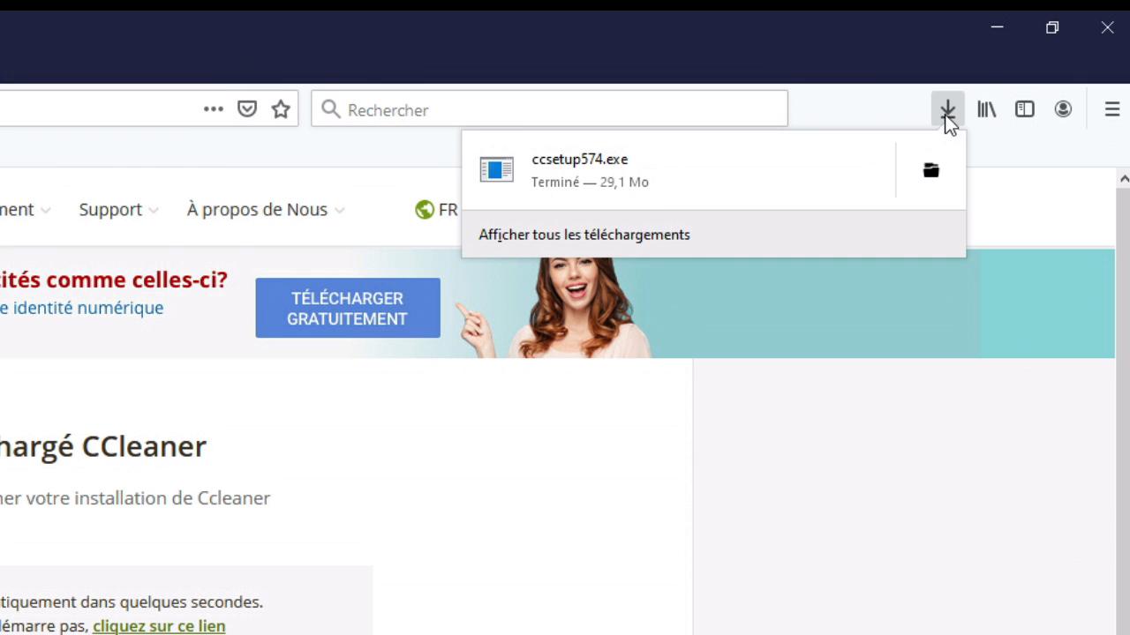
pyautogui.click(933, 172)
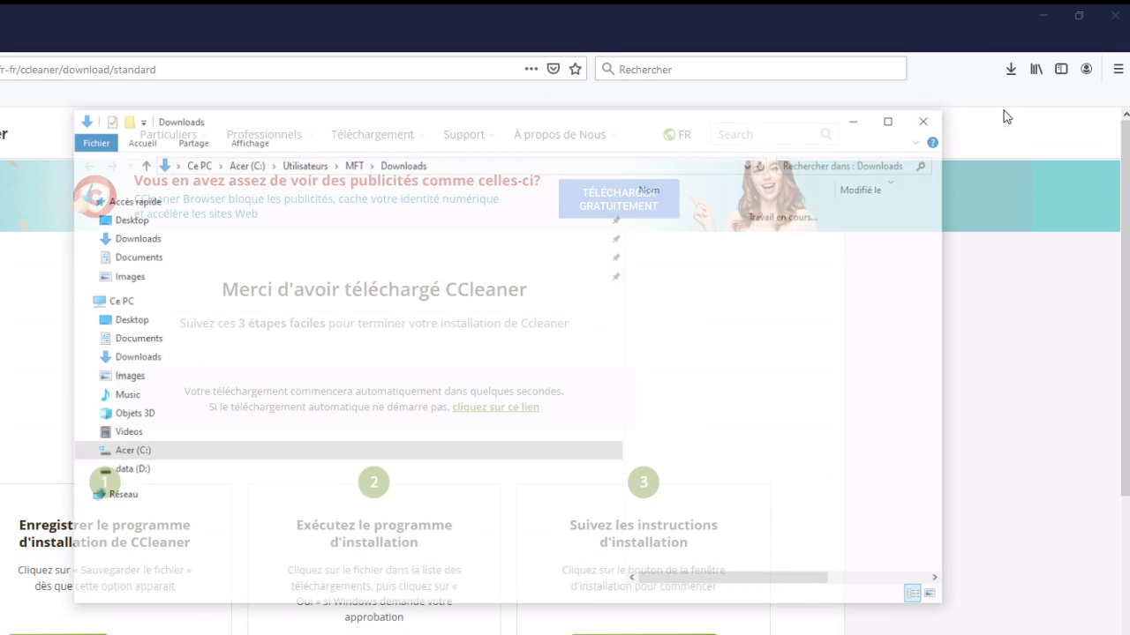
pyautogui.doubleClick(694, 234)
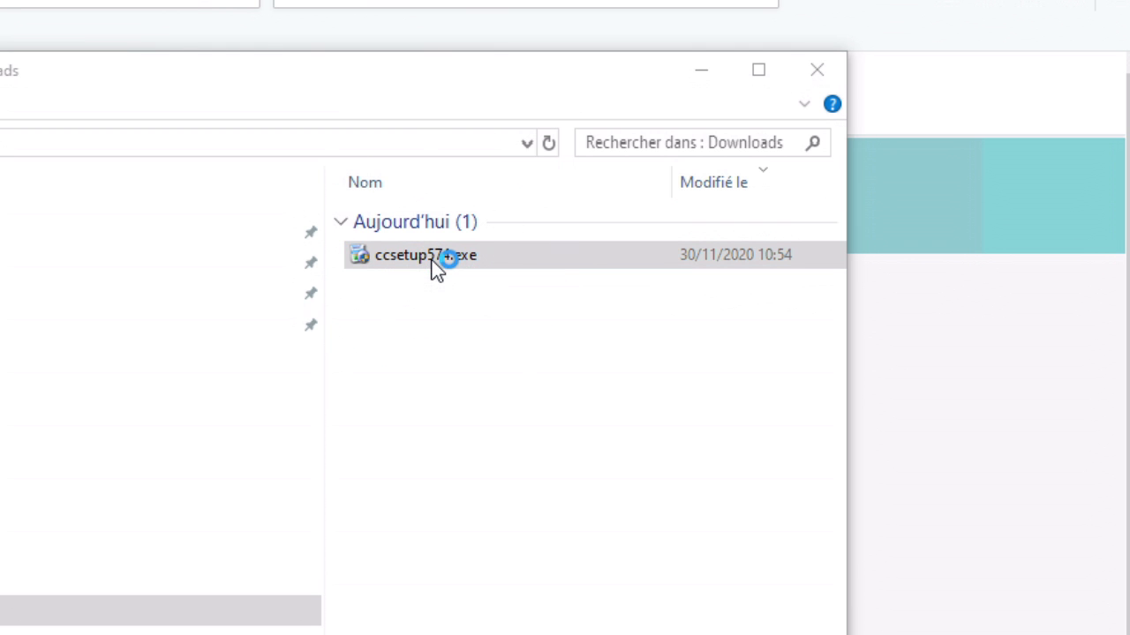
pyautogui.click(820, 70)
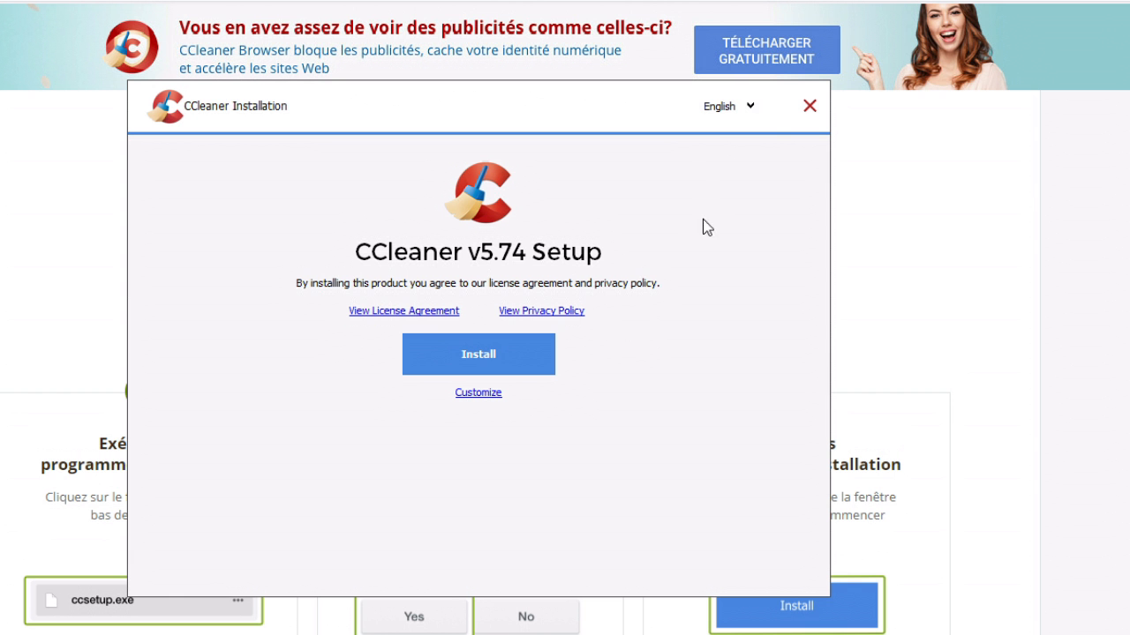
# - Set the installer language to Français (French) and install CCleaner, keeping all the default customization options
pyautogui.click(748, 106)
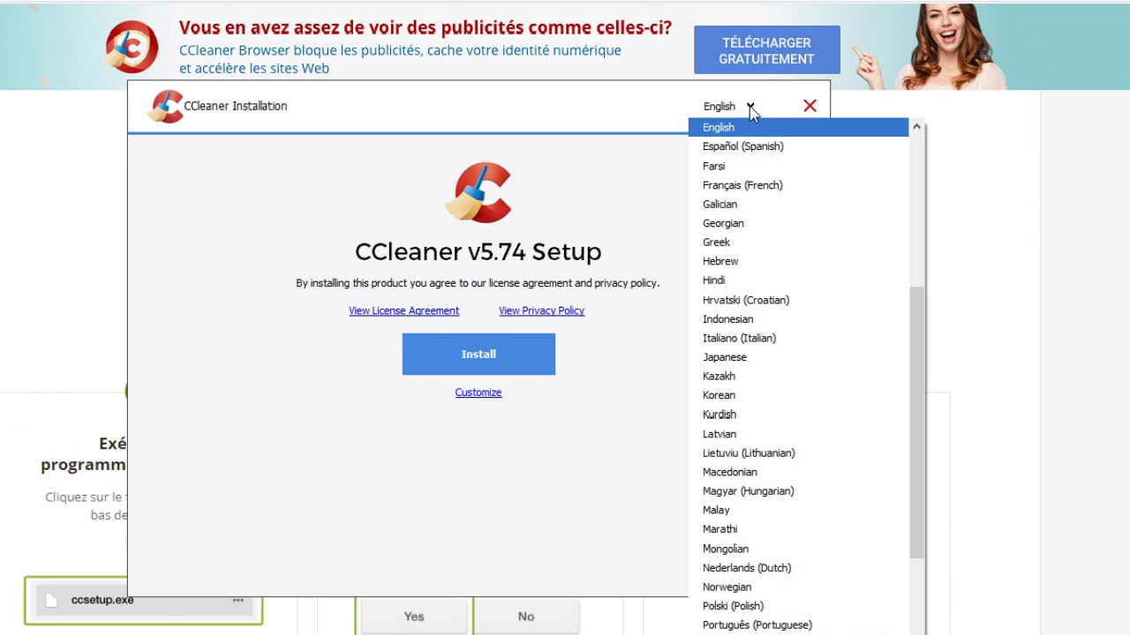
pyautogui.click(739, 186)
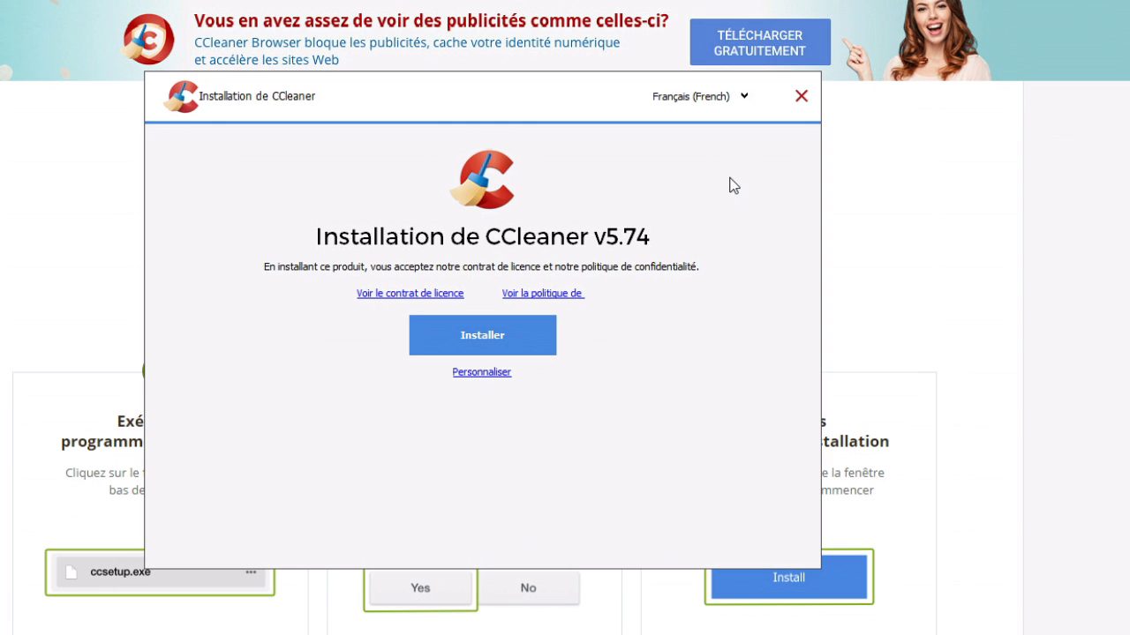
pyautogui.click(481, 372)
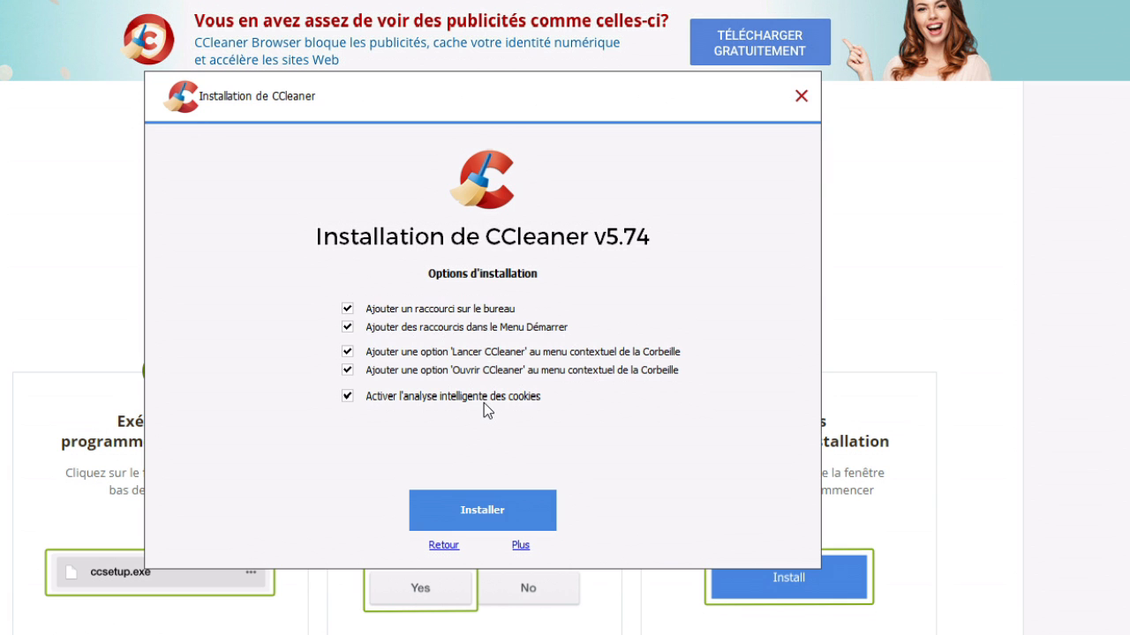
pyautogui.click(477, 514)
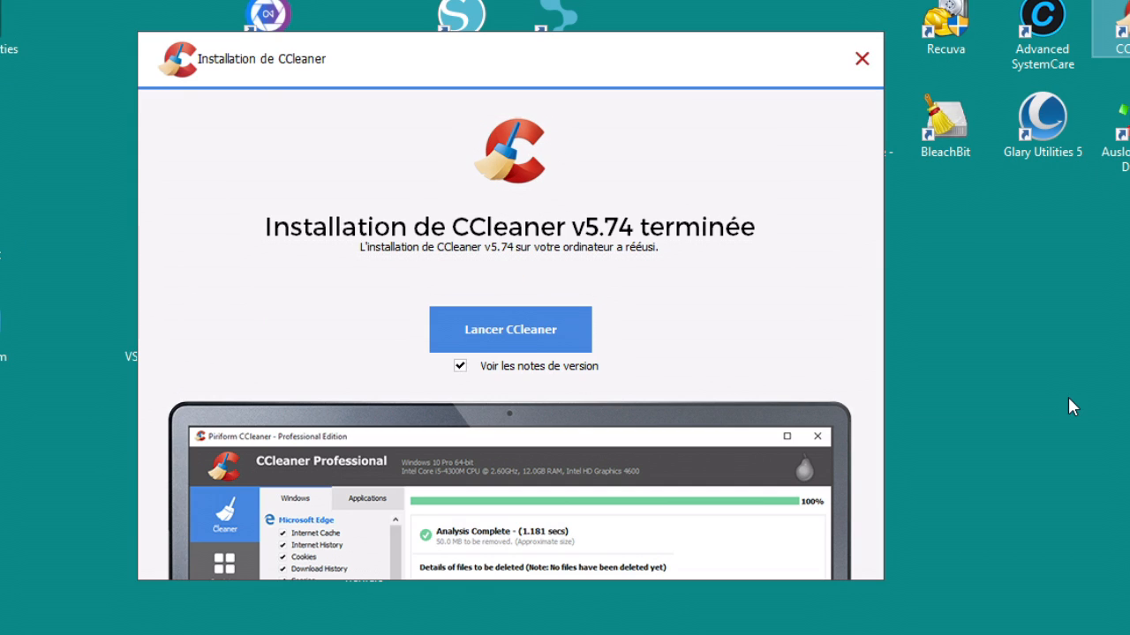
# - Launch CCleaner without showing the release notes and display its advanced options
pyautogui.click(460, 365)
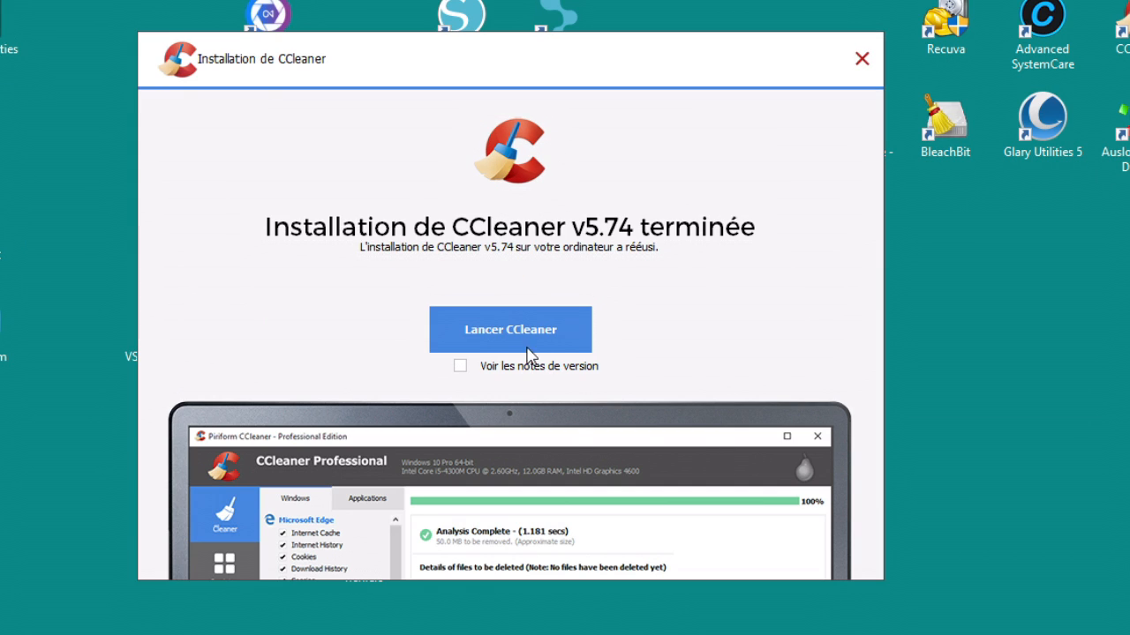
pyautogui.click(560, 314)
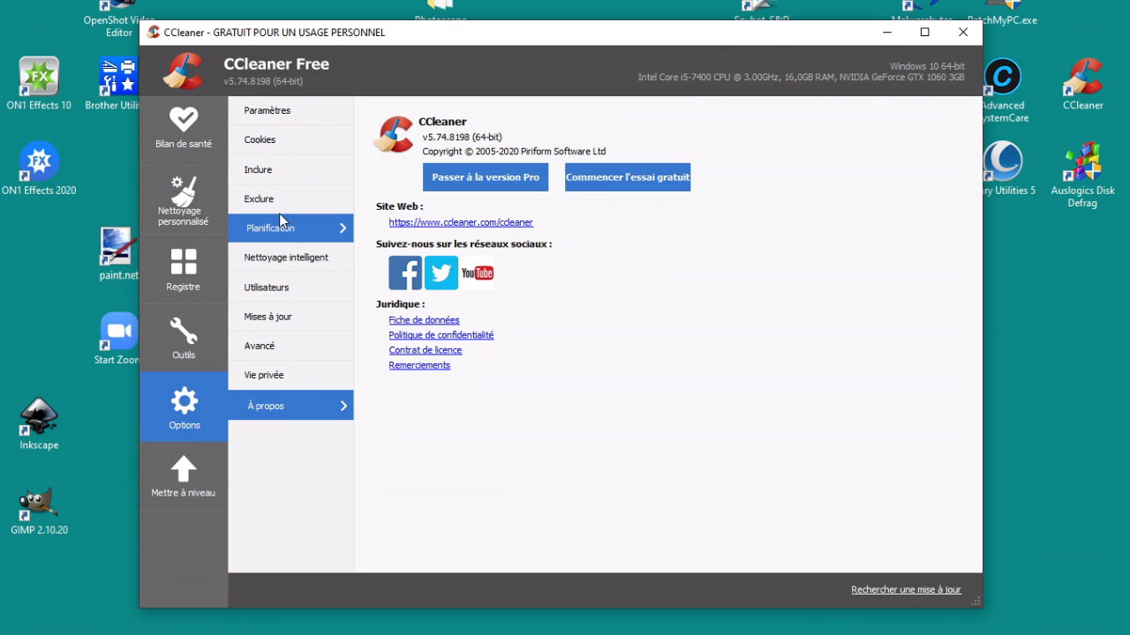
pyautogui.click(258, 349)
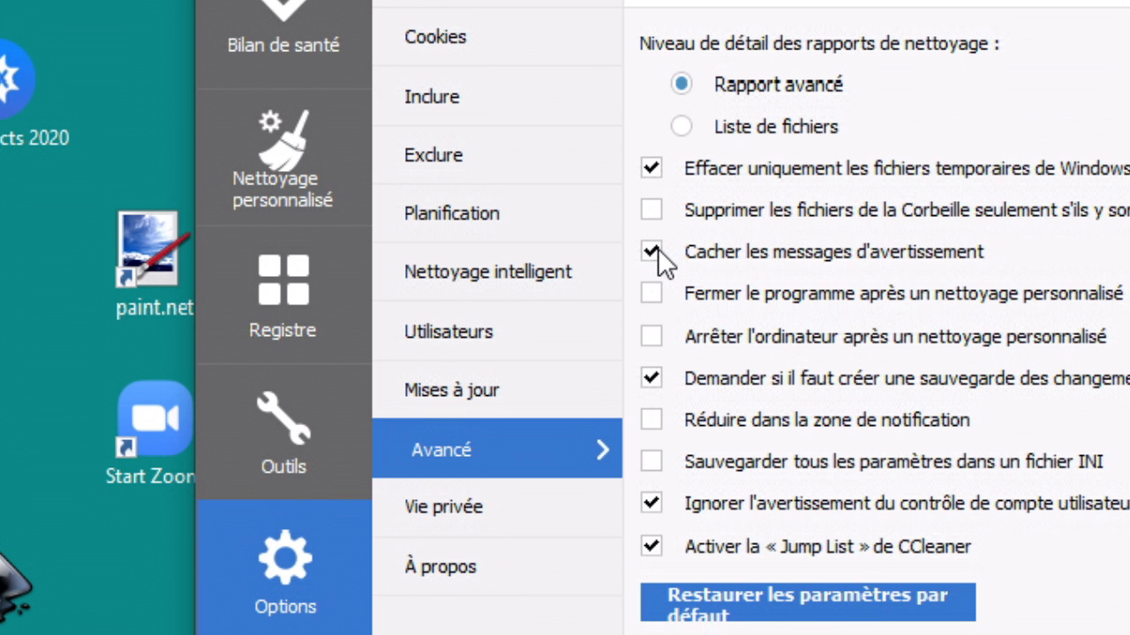
# - Enable automatic cleaning of the computer at startup in CCleaner's basic settings
pyautogui.click(468, 8)
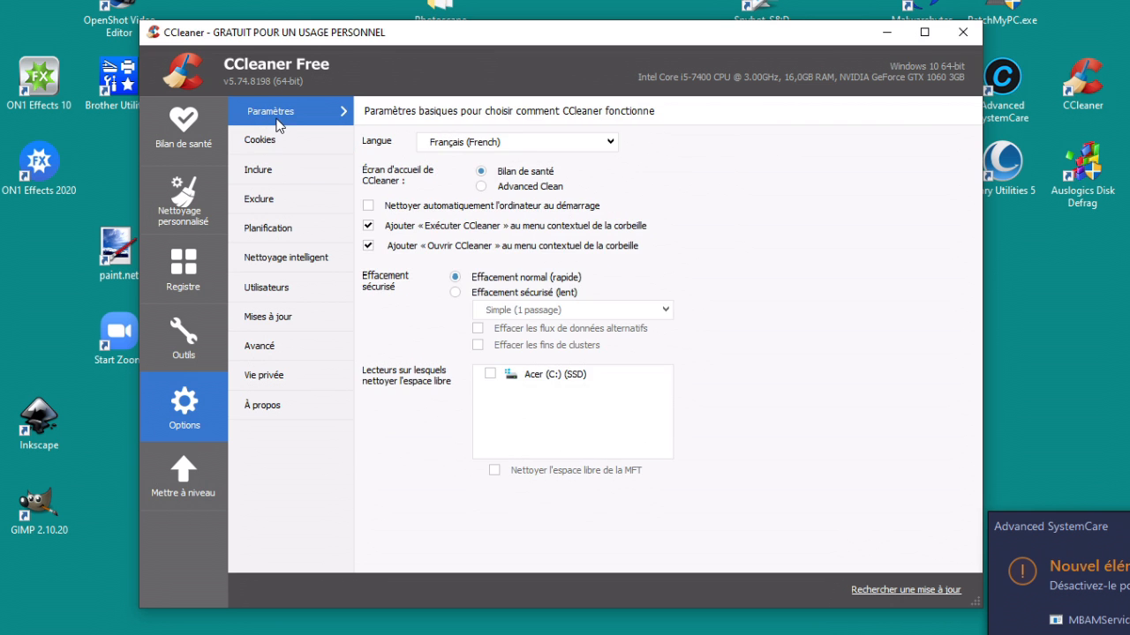
pyautogui.click(368, 205)
pyautogui.click(463, 205)
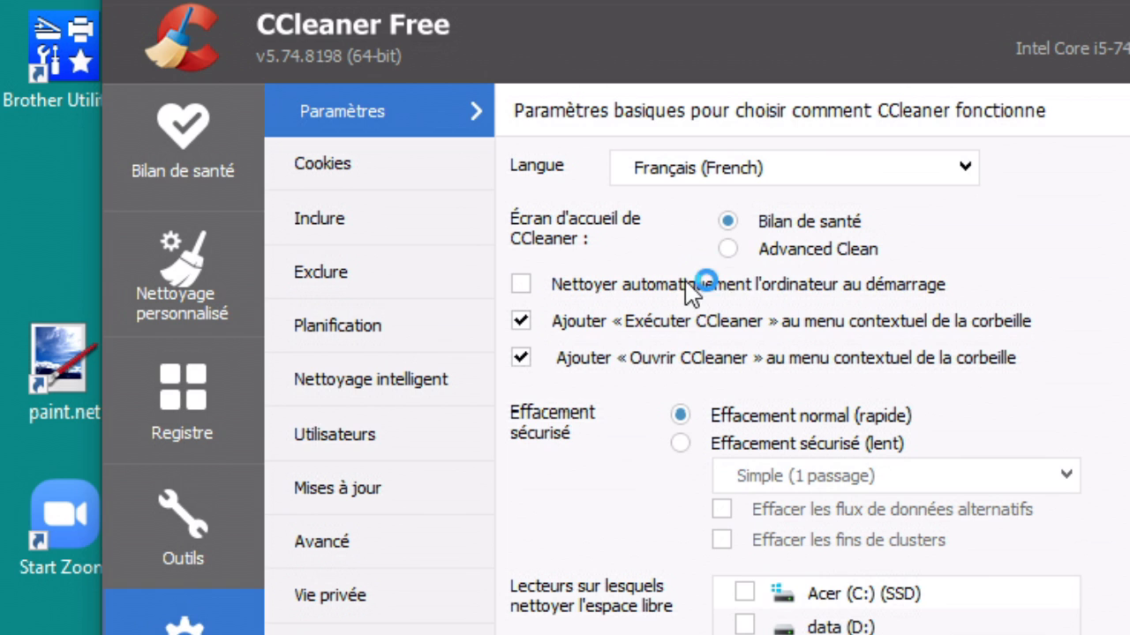
pyautogui.click(900, 286)
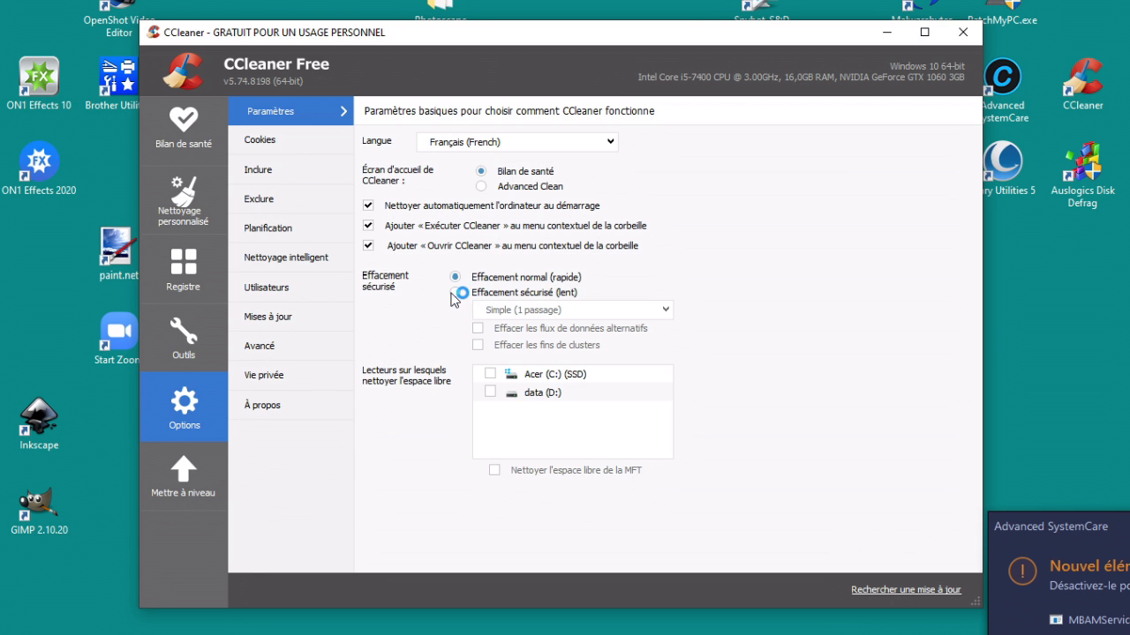
# - Try the secure (slow) erasure mode, review its overwrite-pass choices, and return to normal (fast) erasure
pyautogui.click(470, 294)
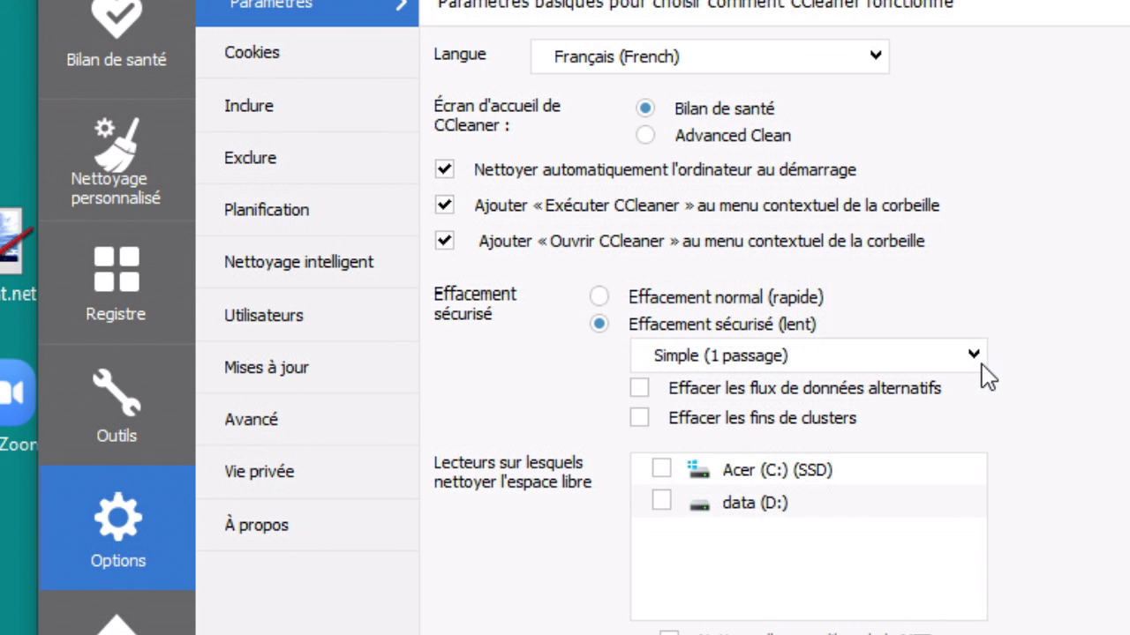
pyautogui.click(665, 310)
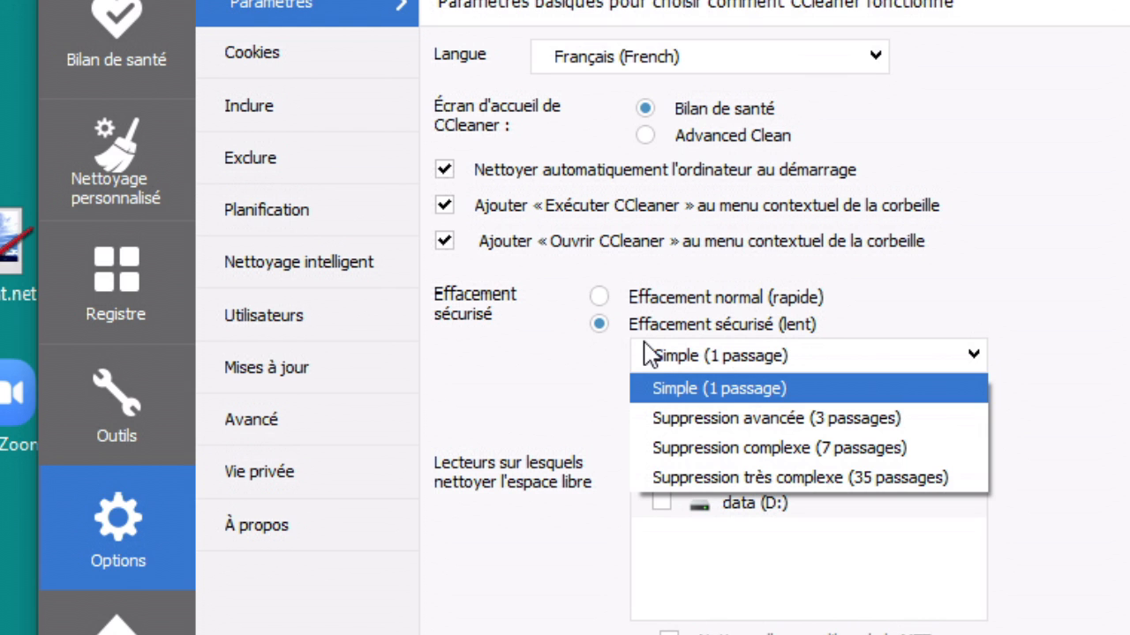
pyautogui.click(637, 346)
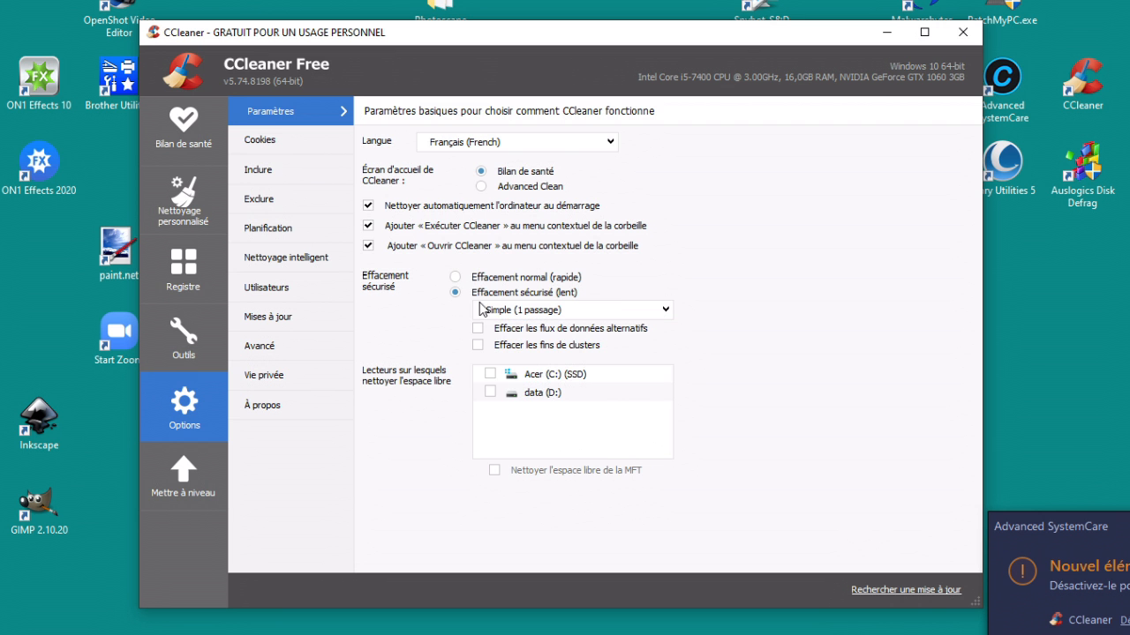
pyautogui.click(457, 278)
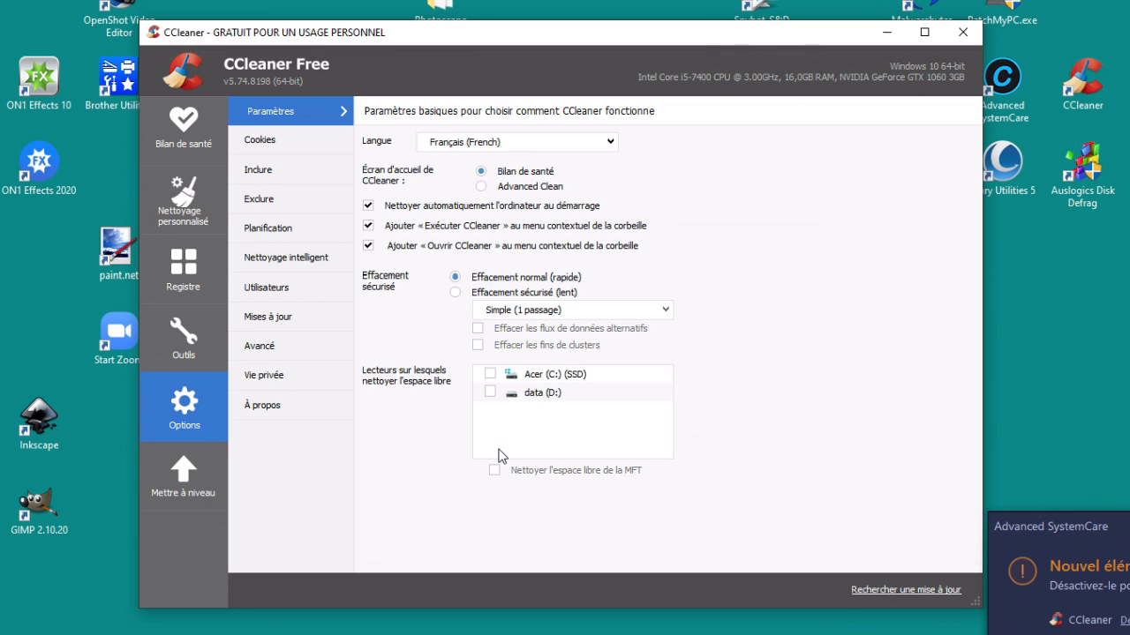
# - Add the Documents folder to the custom items to clean, covering all its files and subfolders, and accept the deletion warning
pyautogui.click(265, 170)
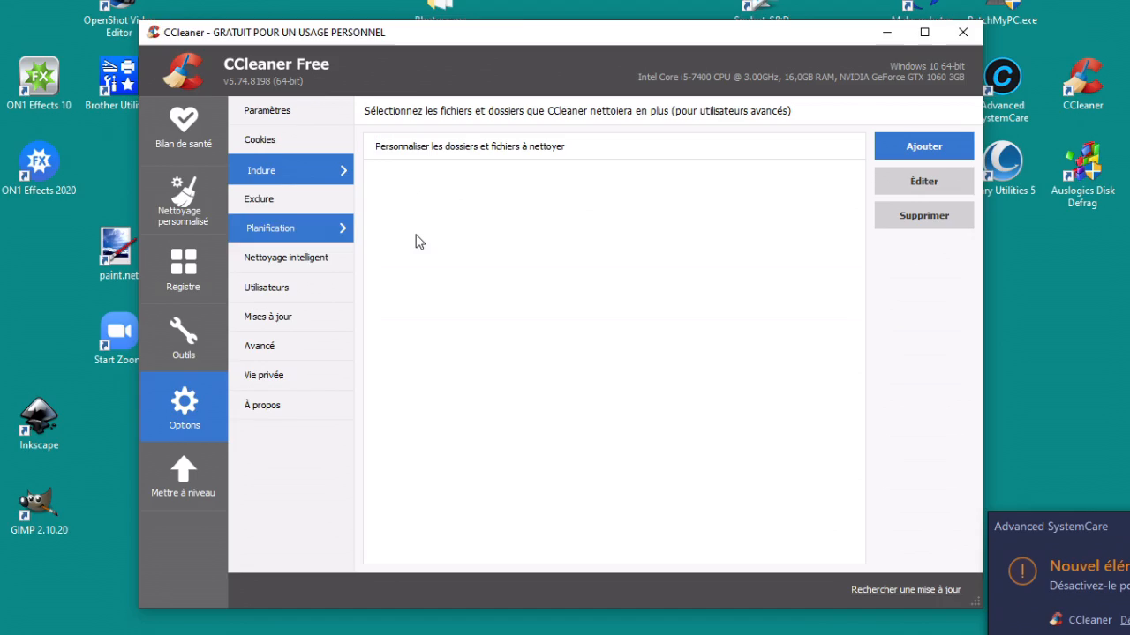
pyautogui.click(898, 148)
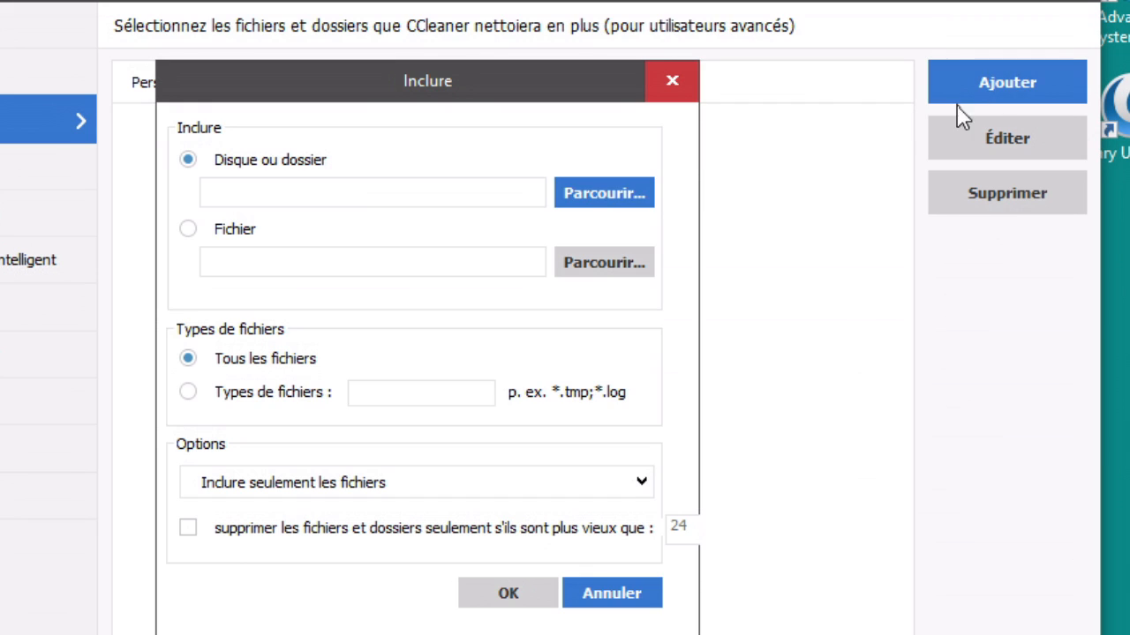
pyautogui.click(607, 212)
pyautogui.click(299, 360)
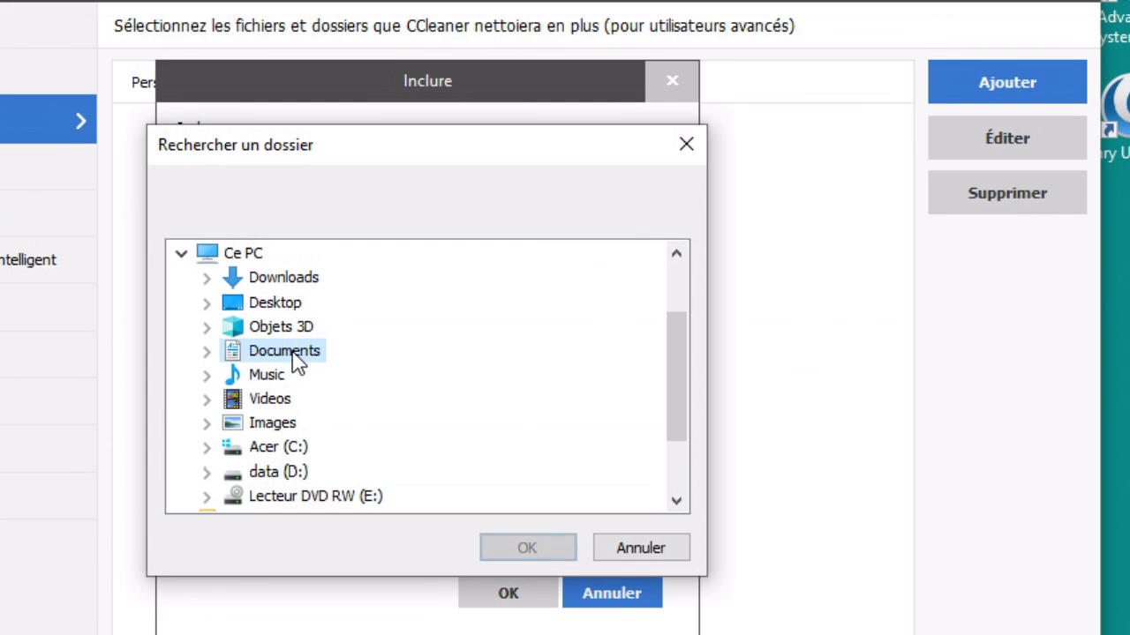
pyautogui.click(556, 547)
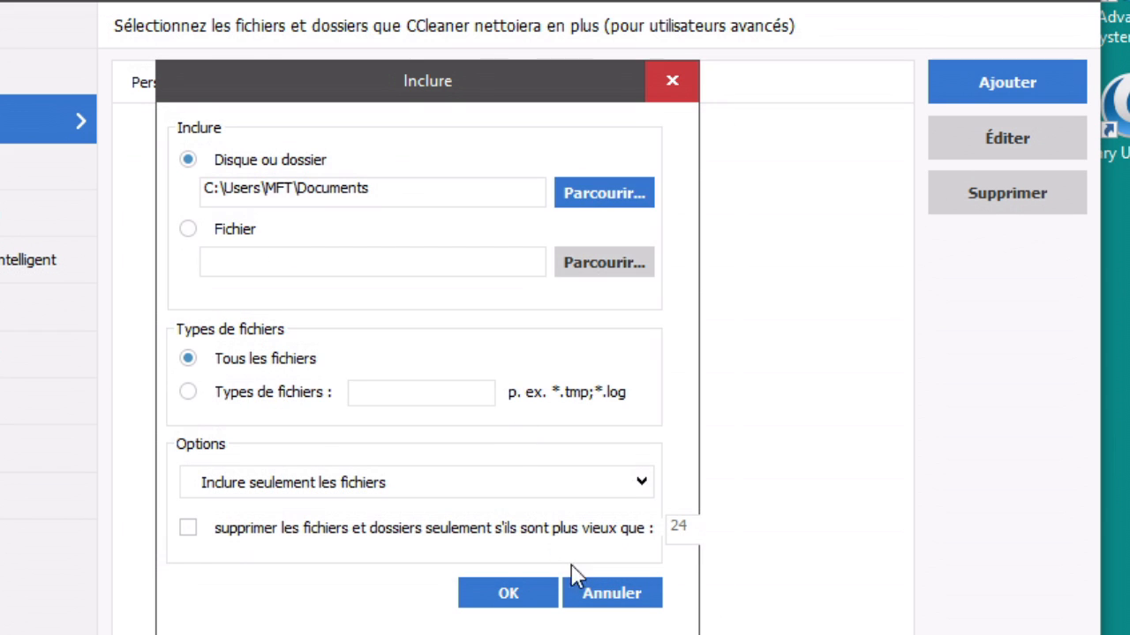
pyautogui.click(284, 491)
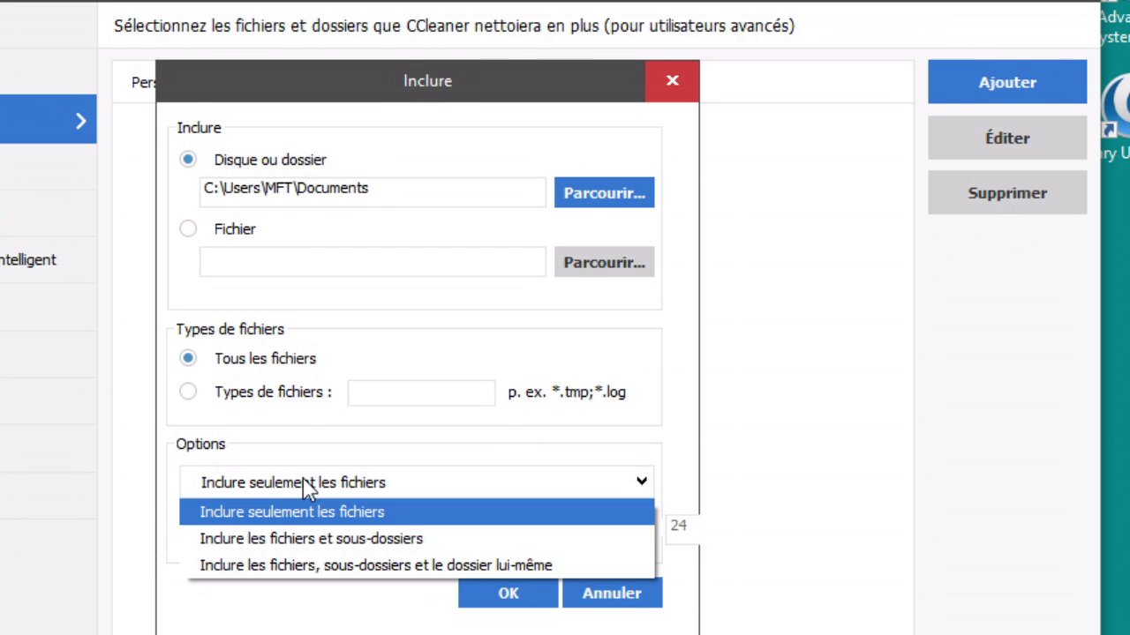
pyautogui.click(297, 537)
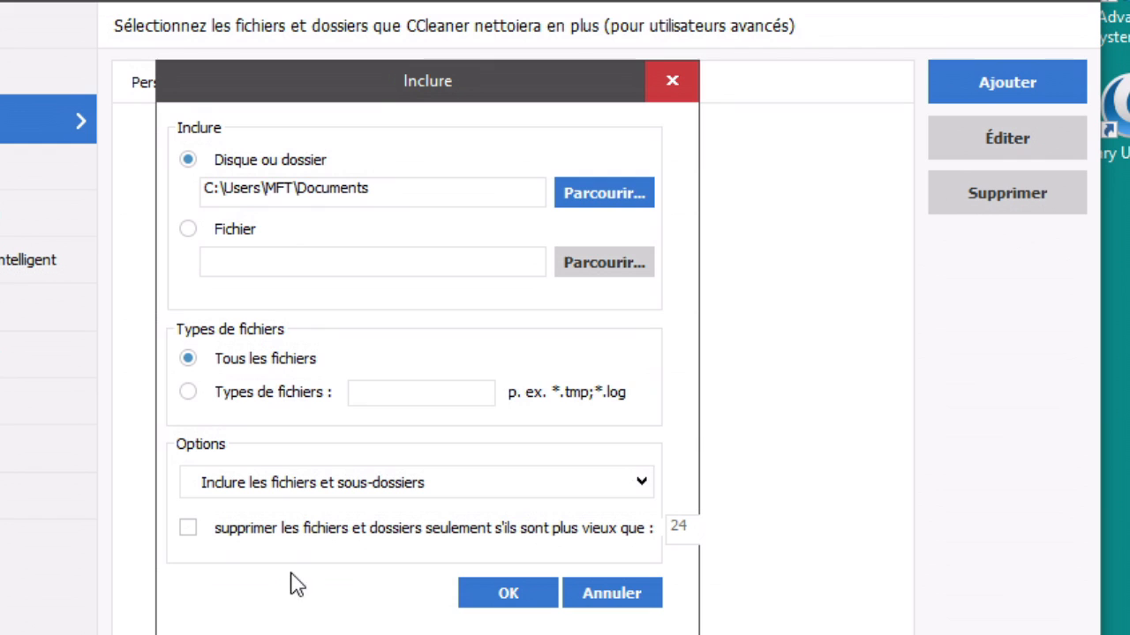
pyautogui.click(515, 595)
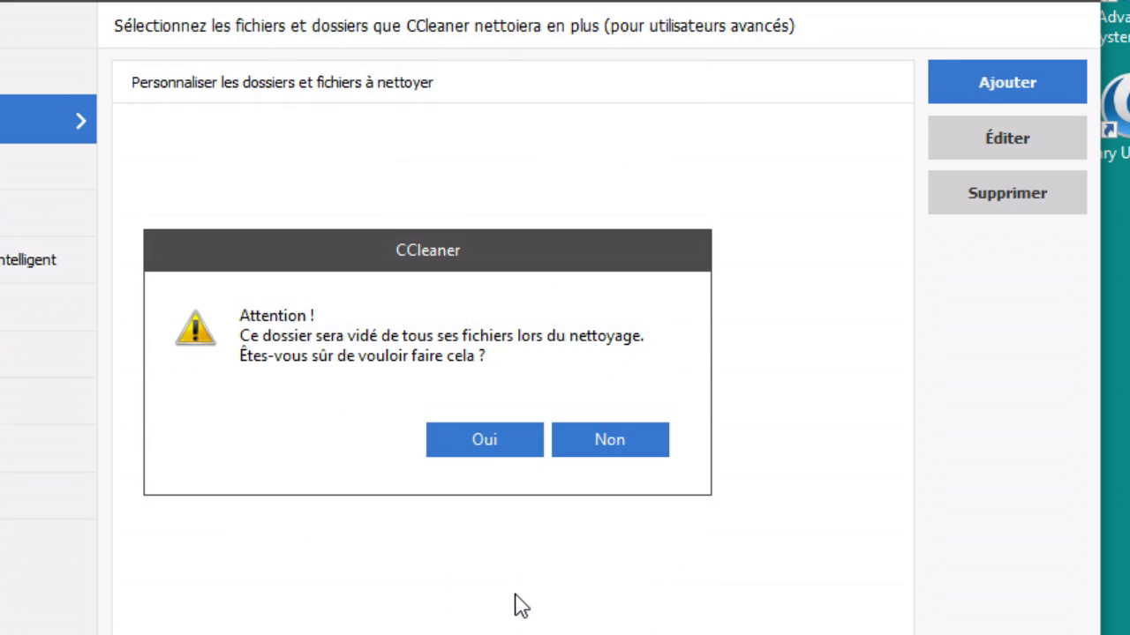
pyautogui.click(484, 439)
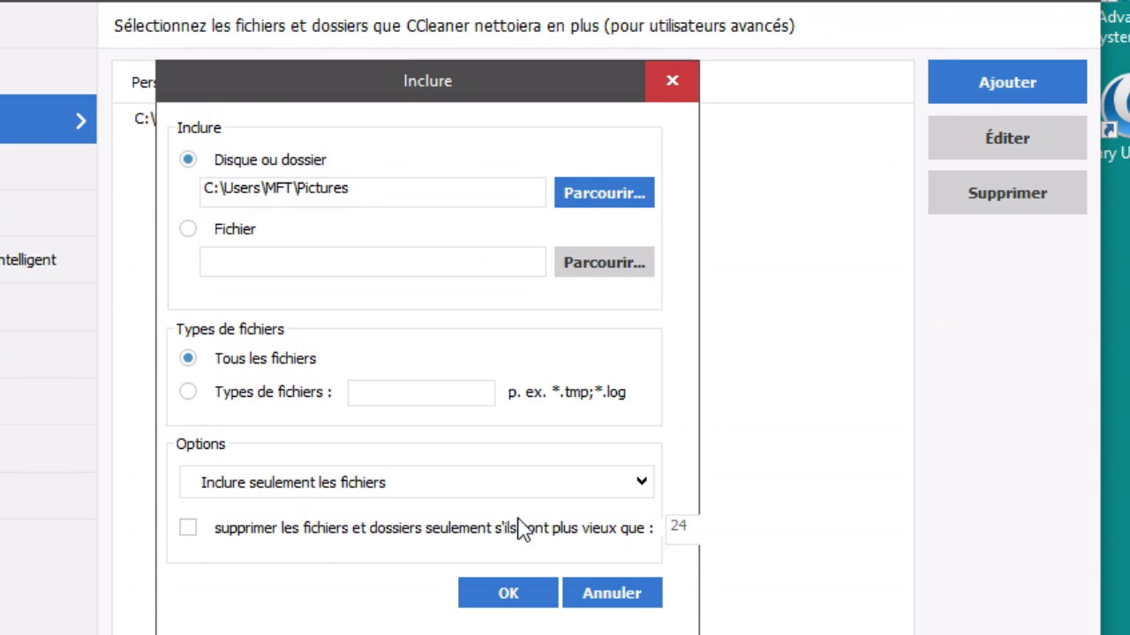
# - Finish including the Pictures folder in the custom items to clean, and add the Downloads folder as well
pyautogui.click(273, 490)
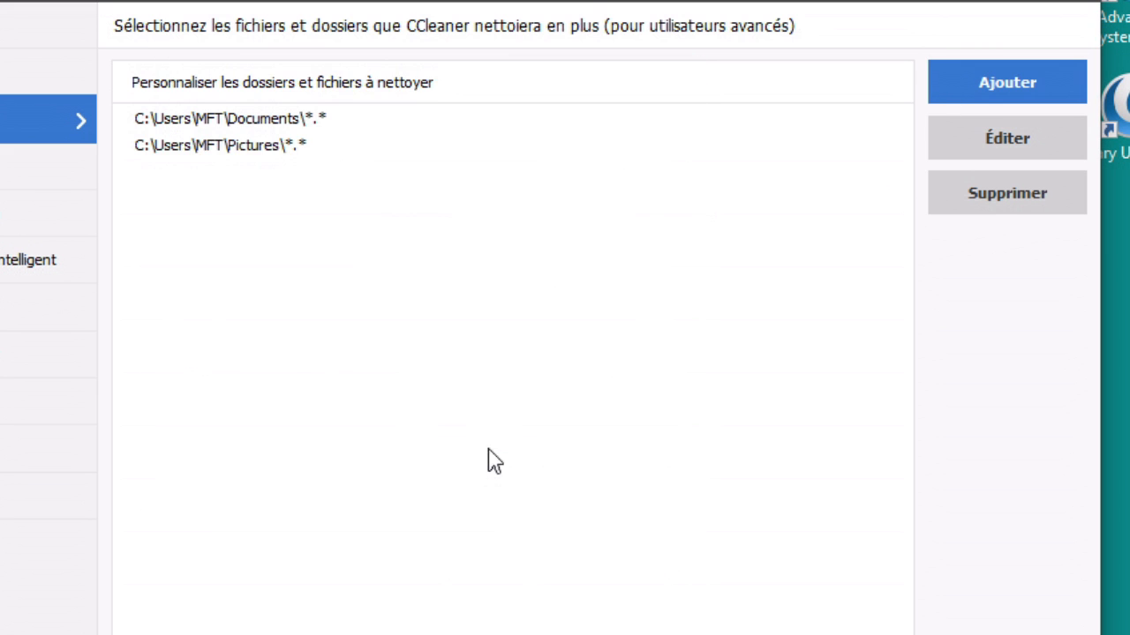
pyautogui.click(1007, 82)
pyautogui.click(604, 193)
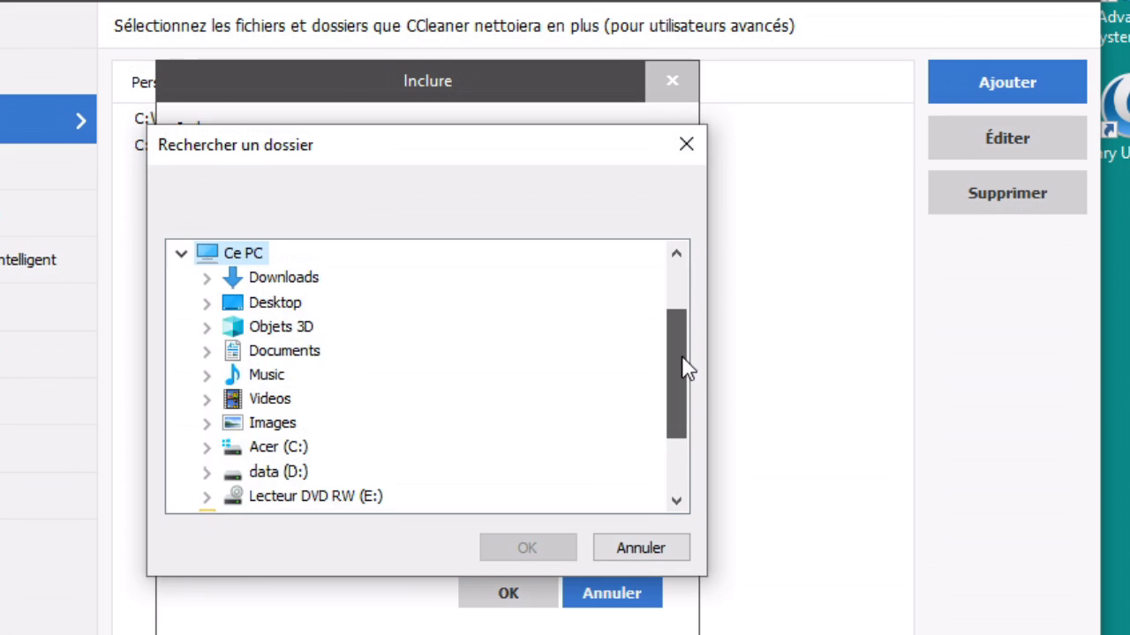
pyautogui.click(267, 275)
pyautogui.click(524, 544)
pyautogui.click(513, 530)
pyautogui.click(505, 483)
pyautogui.click(292, 528)
pyautogui.click(188, 528)
pyautogui.click(508, 593)
pyautogui.click(521, 454)
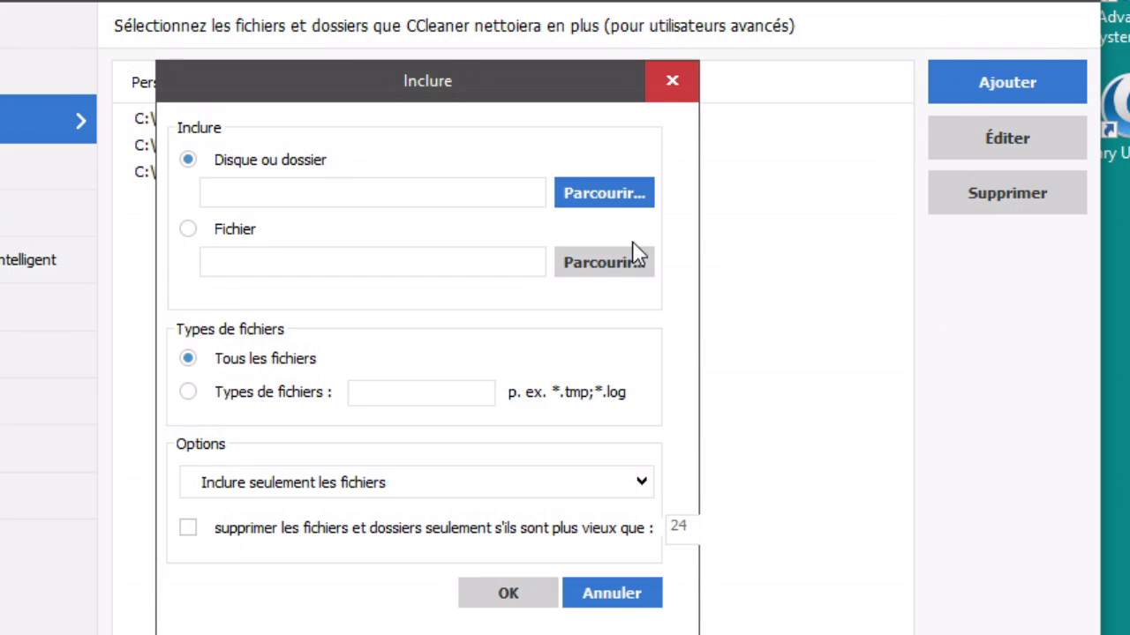
# - Add the user's Videos folder to the custom items to clean
pyautogui.click(603, 192)
pyautogui.scroll(-2, 681, 368)
pyautogui.click(252, 347)
pyautogui.click(524, 544)
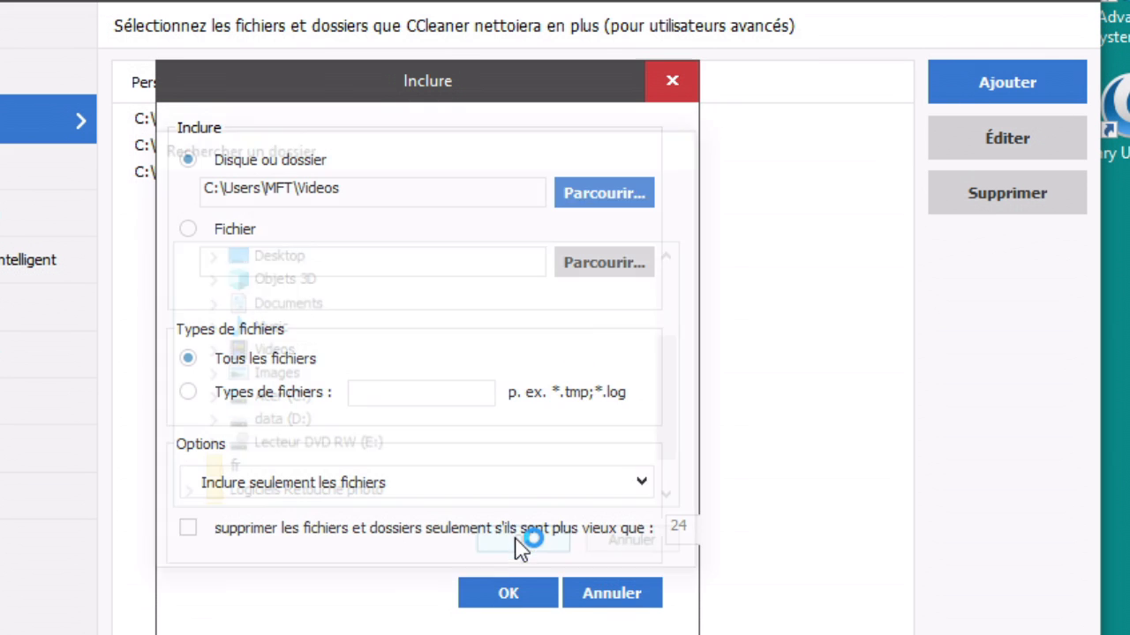
pyautogui.click(539, 587)
# - Add the user's Music folder to the custom items to clean, choosing which of its contents to include
pyautogui.click(1007, 82)
pyautogui.click(603, 192)
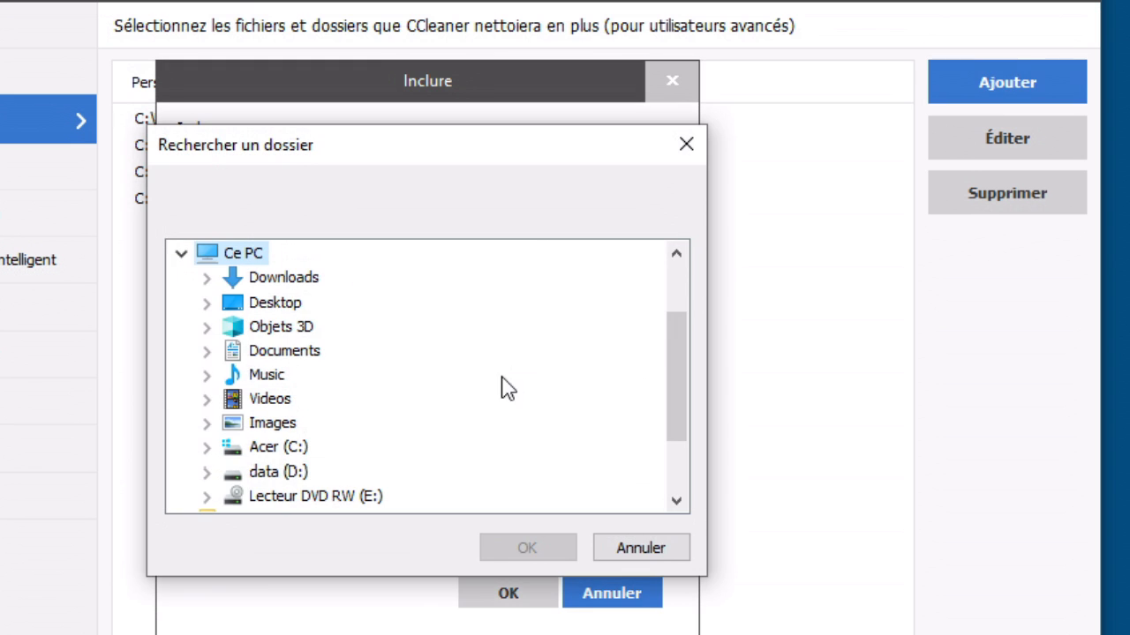
pyautogui.click(266, 375)
pyautogui.click(527, 548)
pyautogui.click(630, 480)
pyautogui.click(618, 537)
pyautogui.click(507, 593)
# - Add the C:\Windows\Temp folder to the custom items to clean, choosing which of its contents to include
pyautogui.click(1006, 82)
pyautogui.click(603, 192)
pyautogui.click(206, 358)
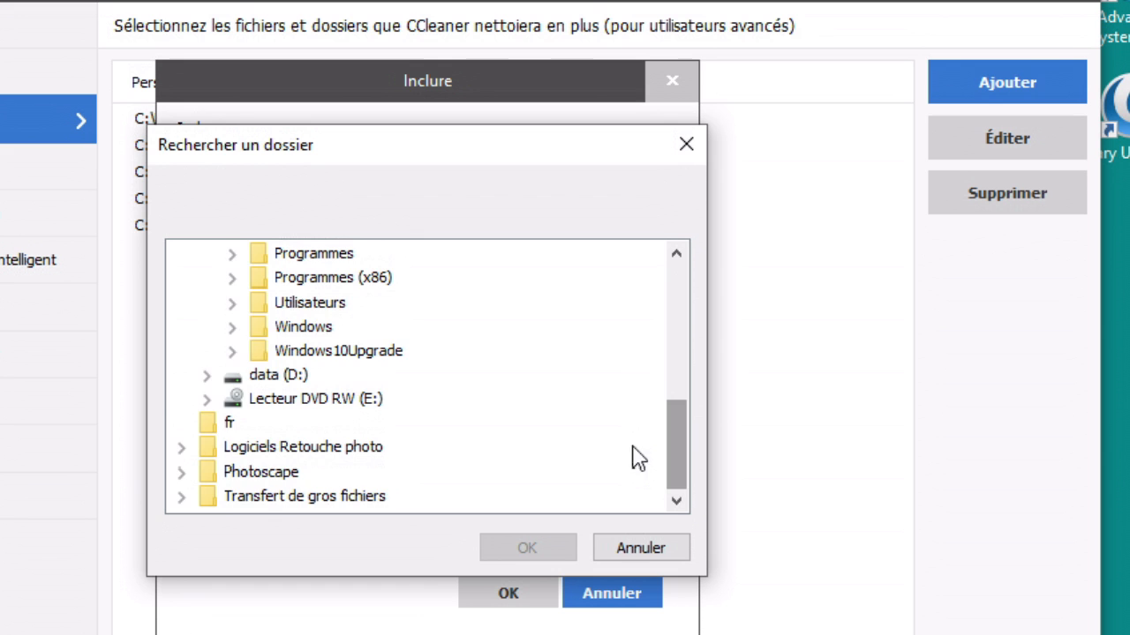
pyautogui.click(233, 325)
pyautogui.moveTo(676, 320); pyautogui.dragTo(686, 466)
pyautogui.click(302, 396)
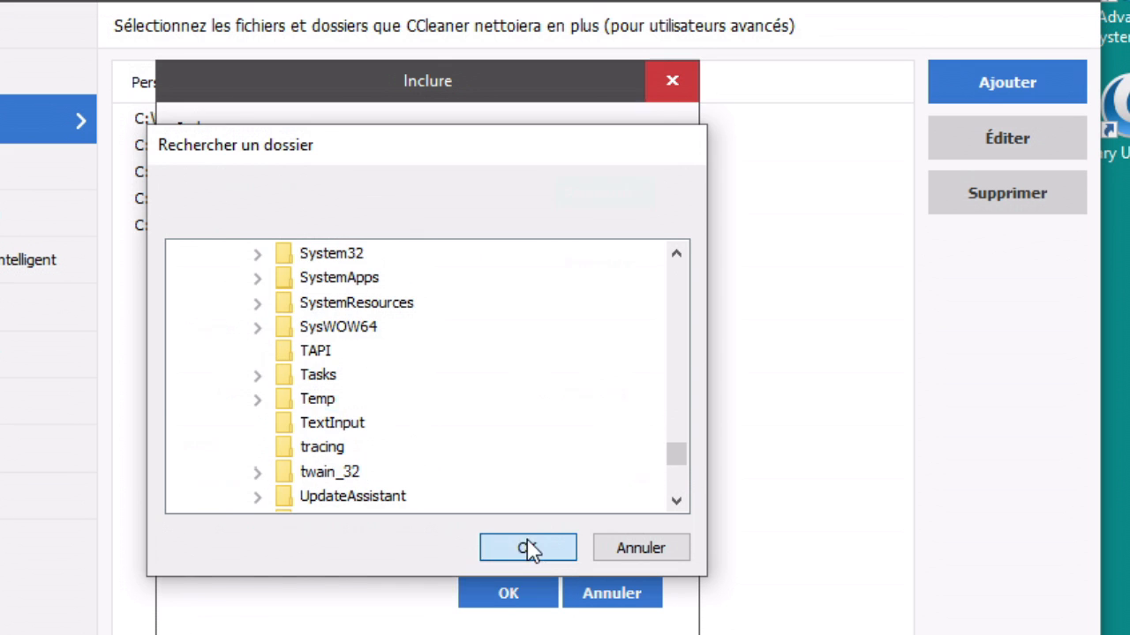
pyautogui.click(527, 548)
pyautogui.click(635, 486)
pyautogui.click(618, 508)
pyautogui.click(508, 593)
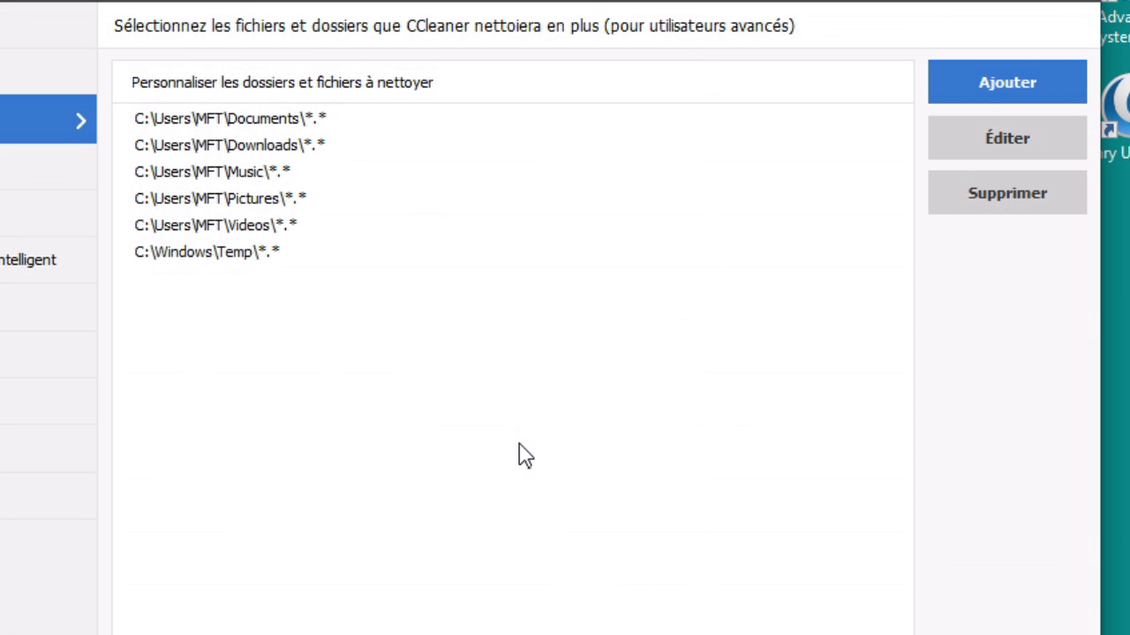
pyautogui.click(1032, 89)
pyautogui.click(582, 189)
pyautogui.scroll(-2, 451, 476)
pyautogui.doubleClick(270, 353)
pyautogui.click(232, 374)
pyautogui.click(257, 400)
pyautogui.moveTo(676, 366); pyautogui.dragTo(521, 372)
pyautogui.click(312, 398)
pyautogui.press('Escape')
pyautogui.click(673, 82)
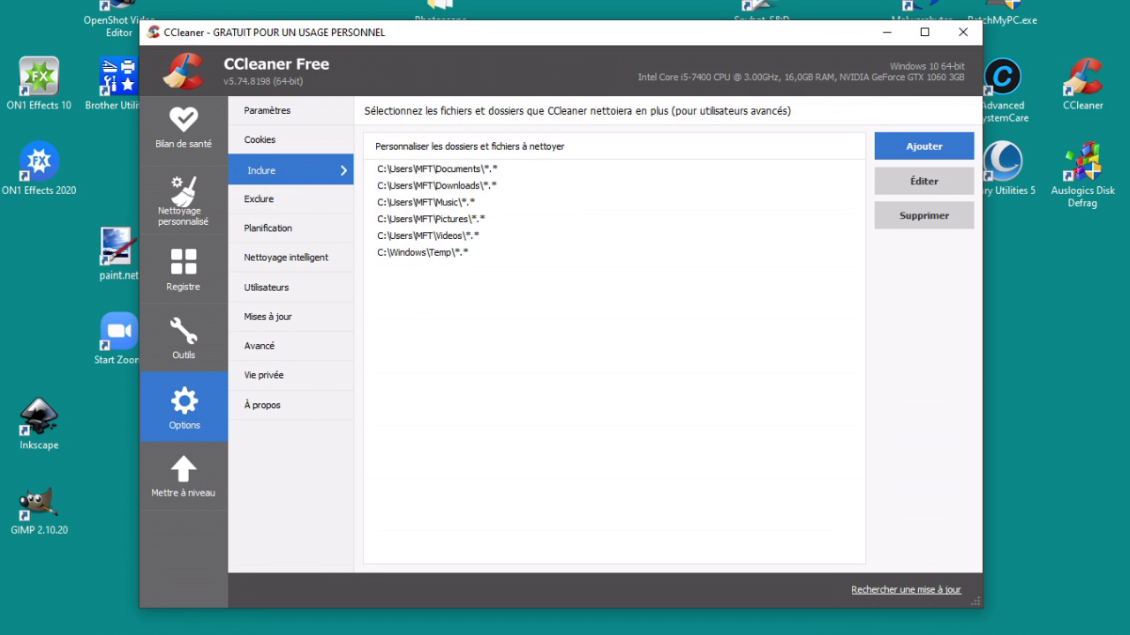
# - Switch to File Explorer and set its folder options to show hidden files, folders and drives, applying the change
pyautogui.click(397, 634)
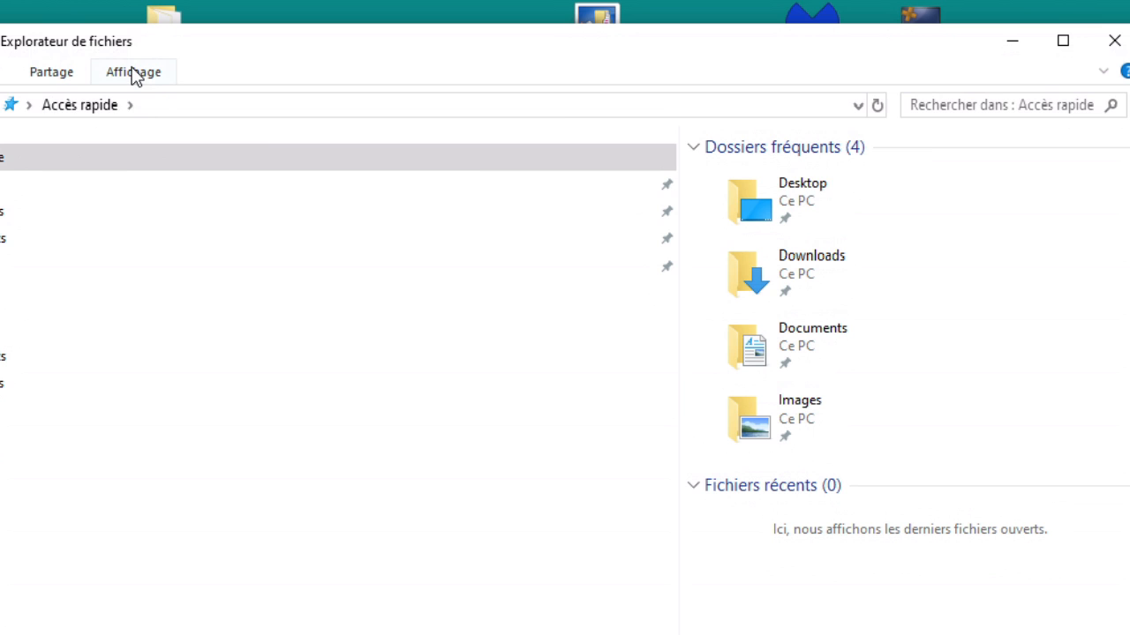
pyautogui.click(417, 24)
pyautogui.click(923, 140)
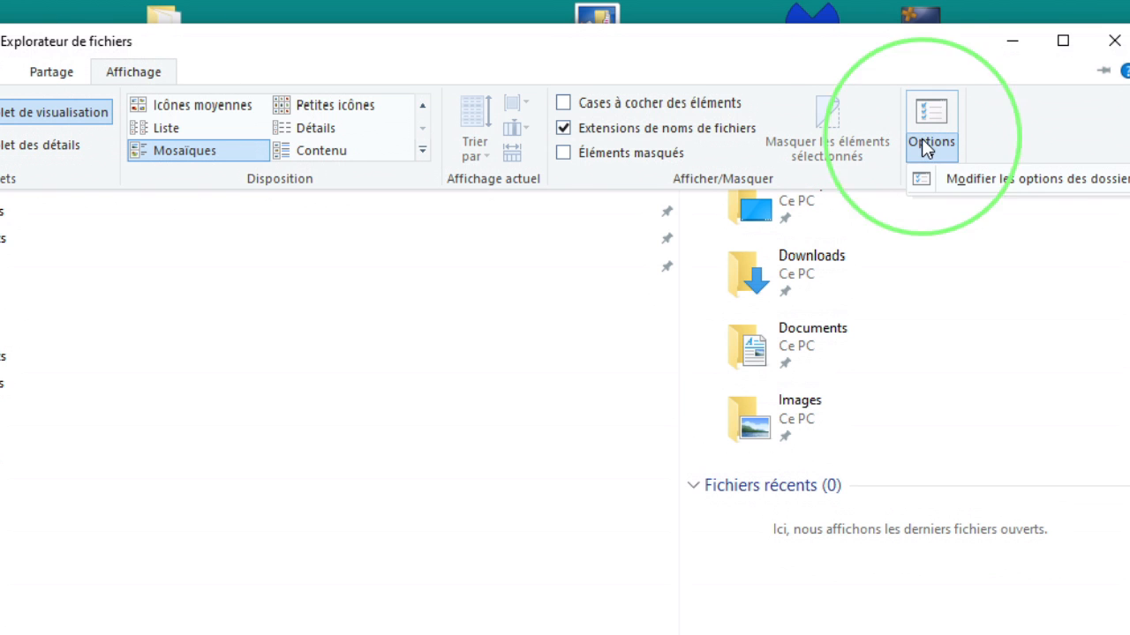
pyautogui.click(953, 172)
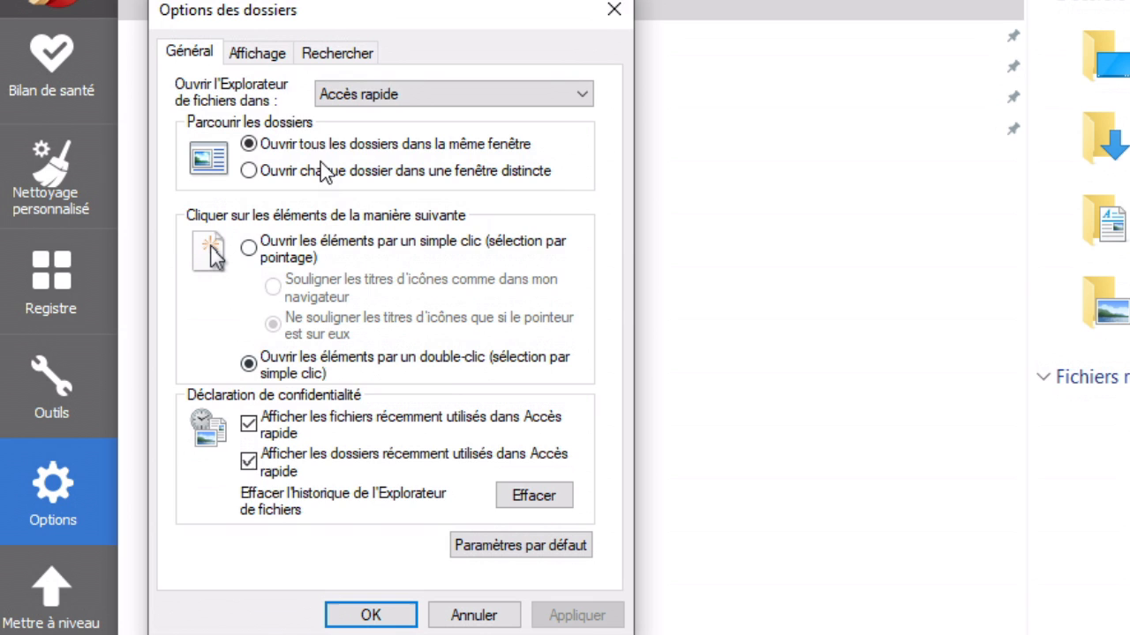
pyautogui.click(254, 53)
pyautogui.moveTo(589, 267); pyautogui.dragTo(593, 327)
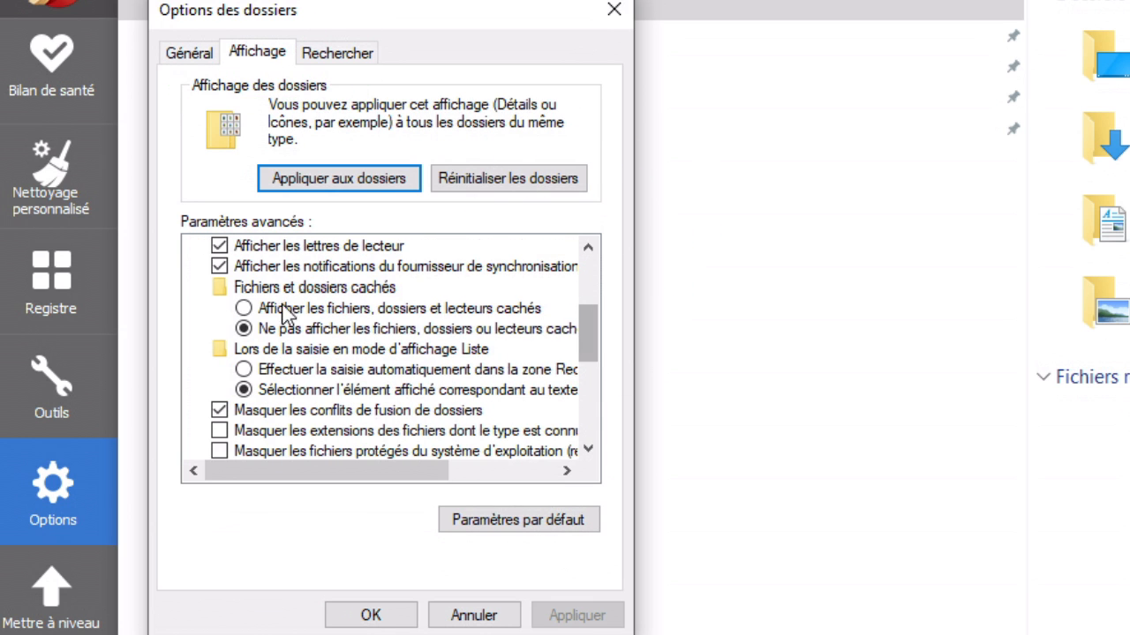
pyautogui.click(244, 290)
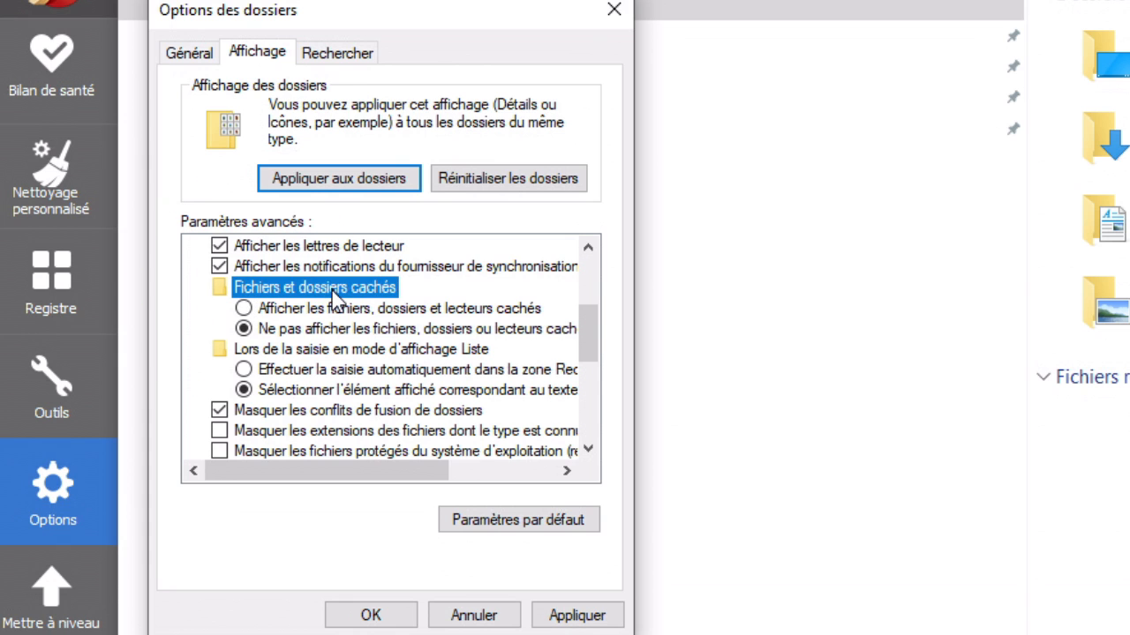
pyautogui.click(246, 309)
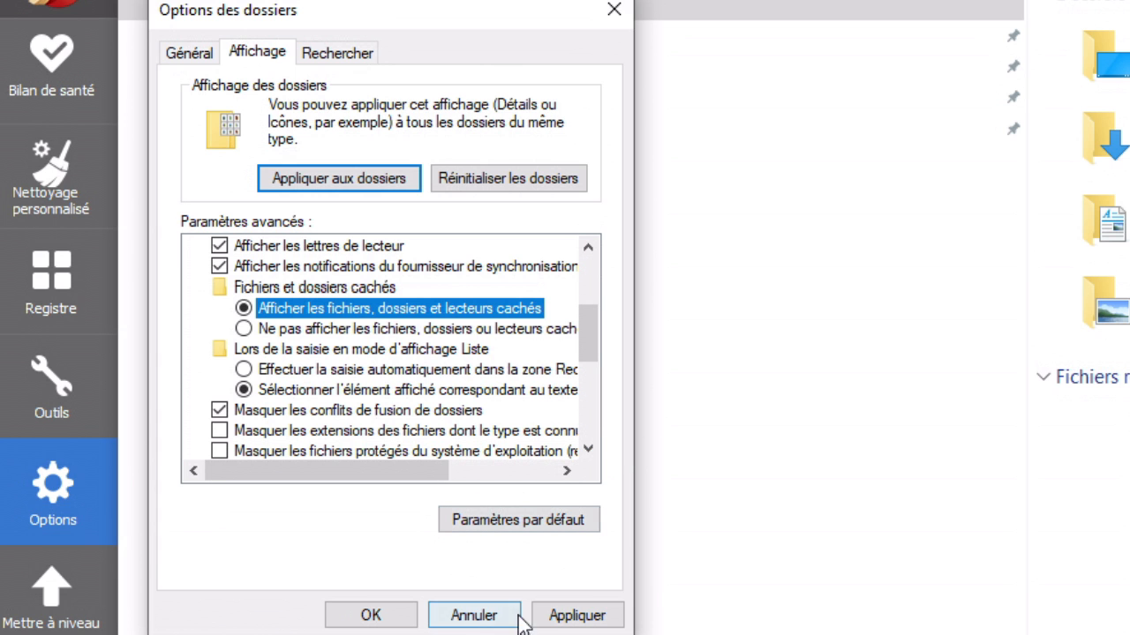
pyautogui.click(565, 615)
pyautogui.click(371, 615)
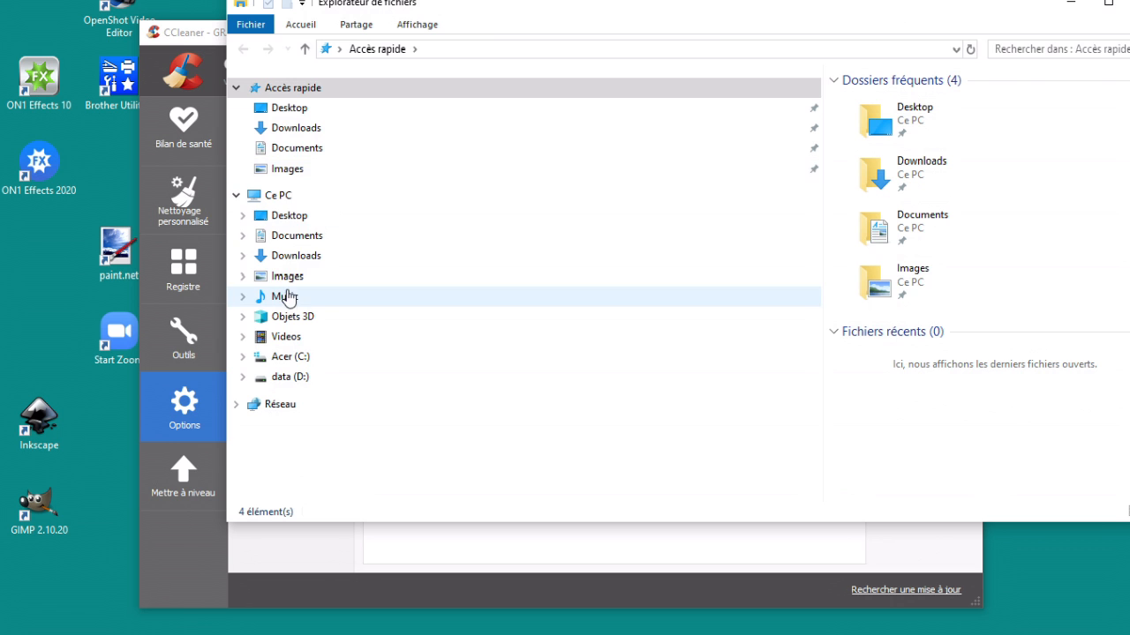
# - Open the user's profile folder under Utilisateurs on drive C: and locate the AppData folder
pyautogui.click(280, 201)
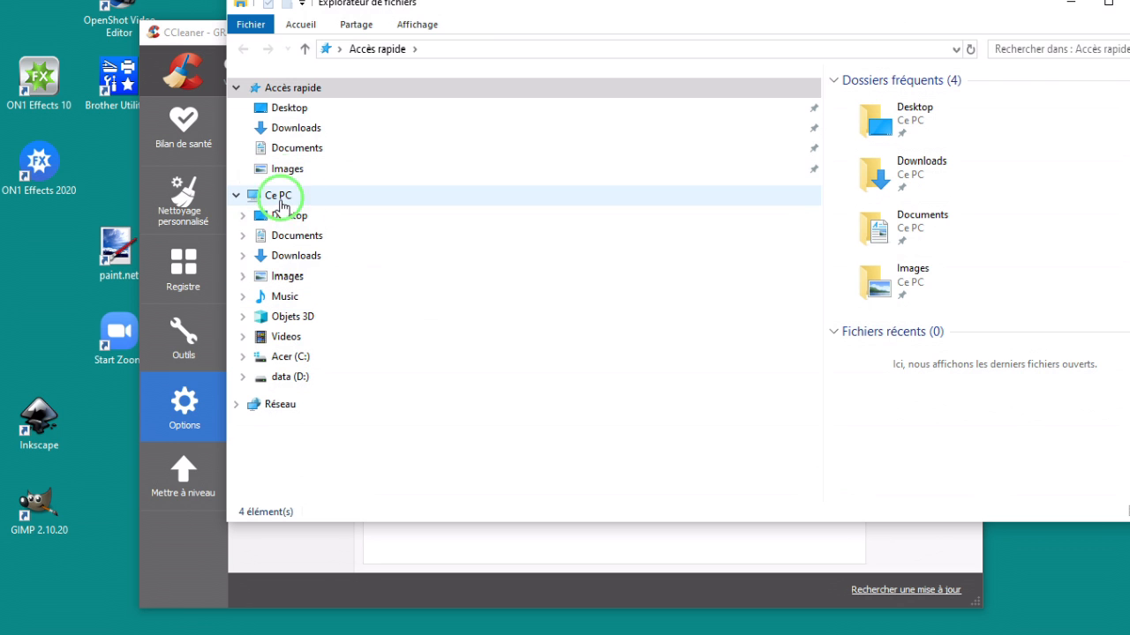
pyautogui.doubleClick(926, 374)
pyautogui.click(898, 354)
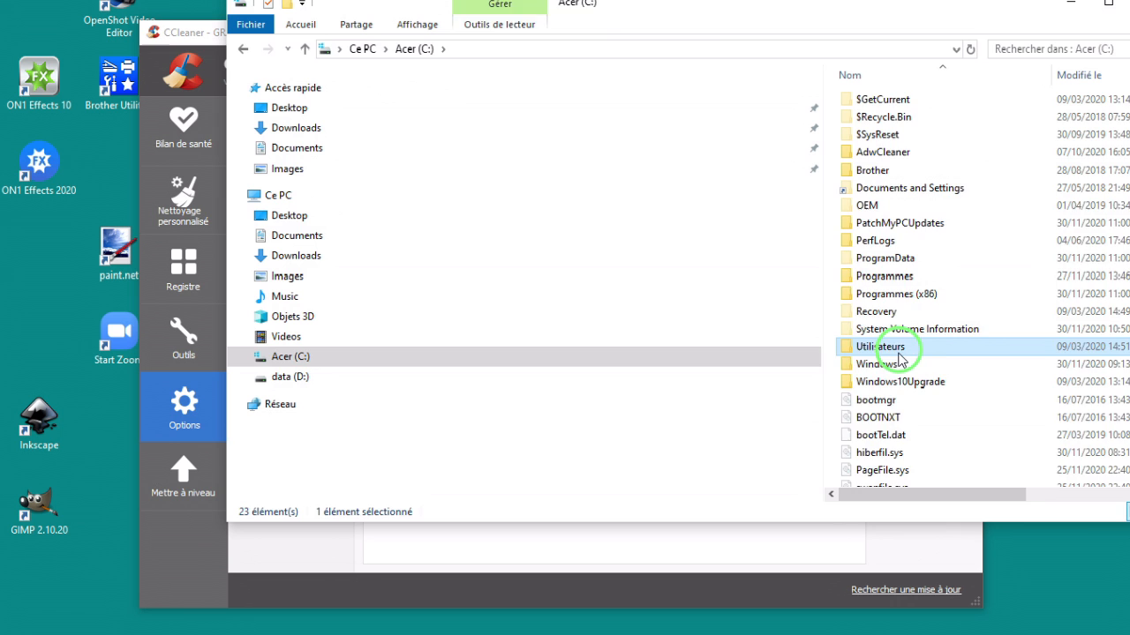
pyautogui.doubleClick(899, 349)
pyautogui.click(861, 157)
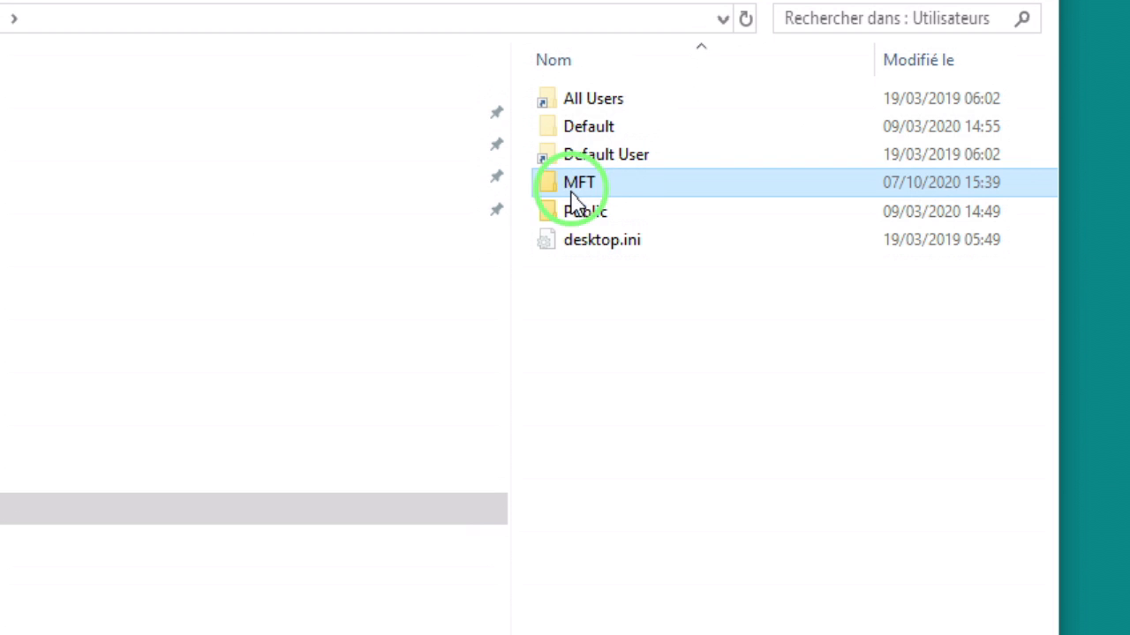
pyautogui.doubleClick(570, 197)
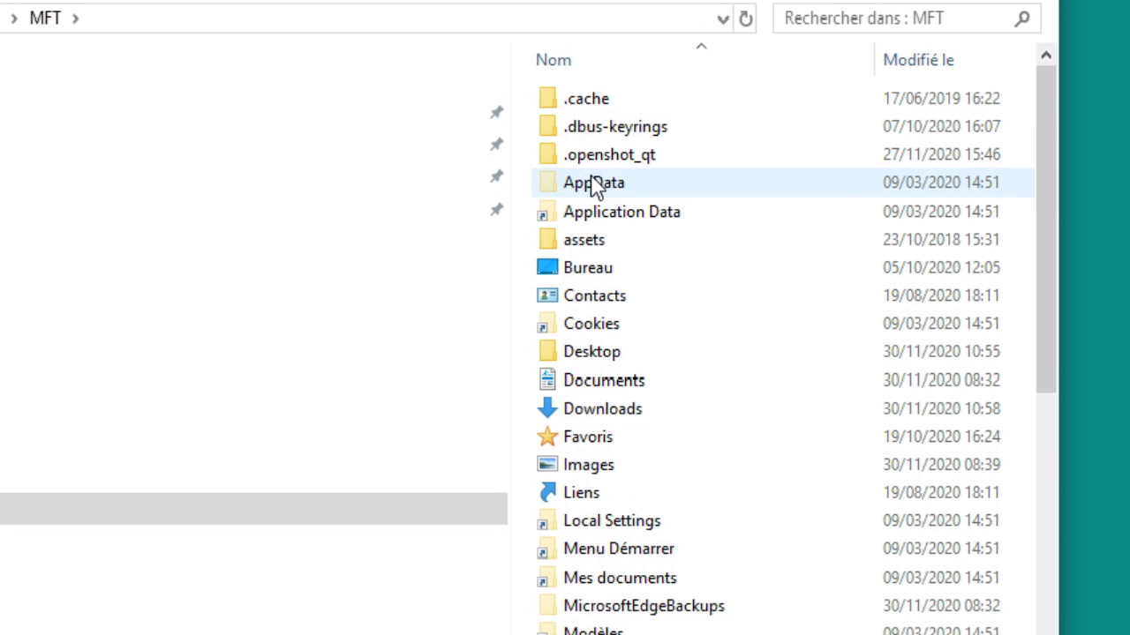
pyautogui.click(597, 187)
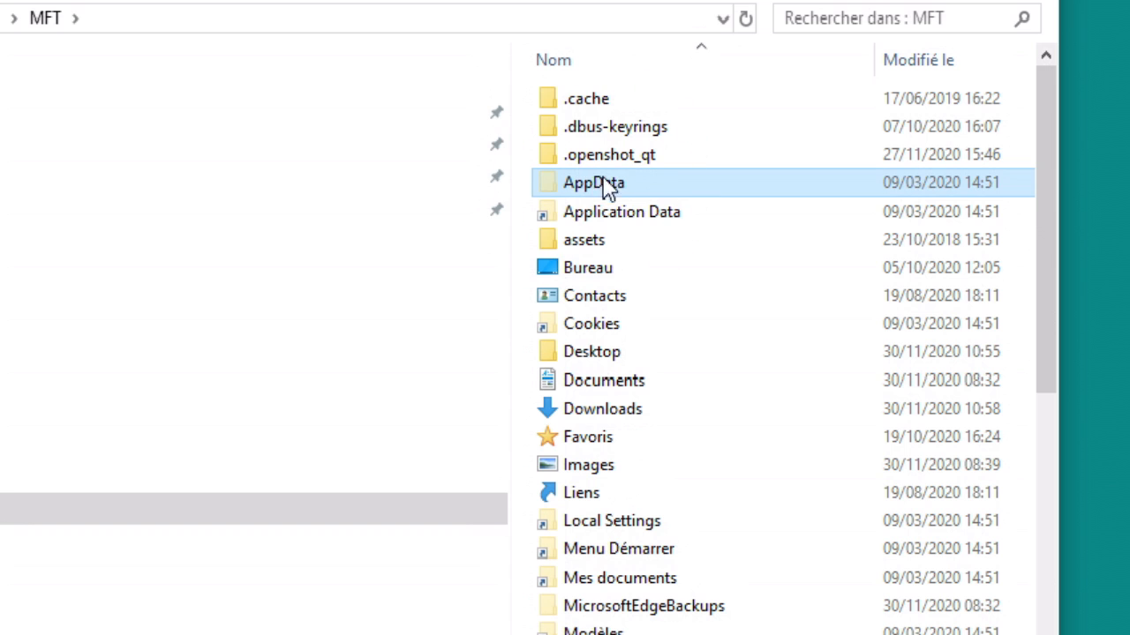
pyautogui.click(618, 214)
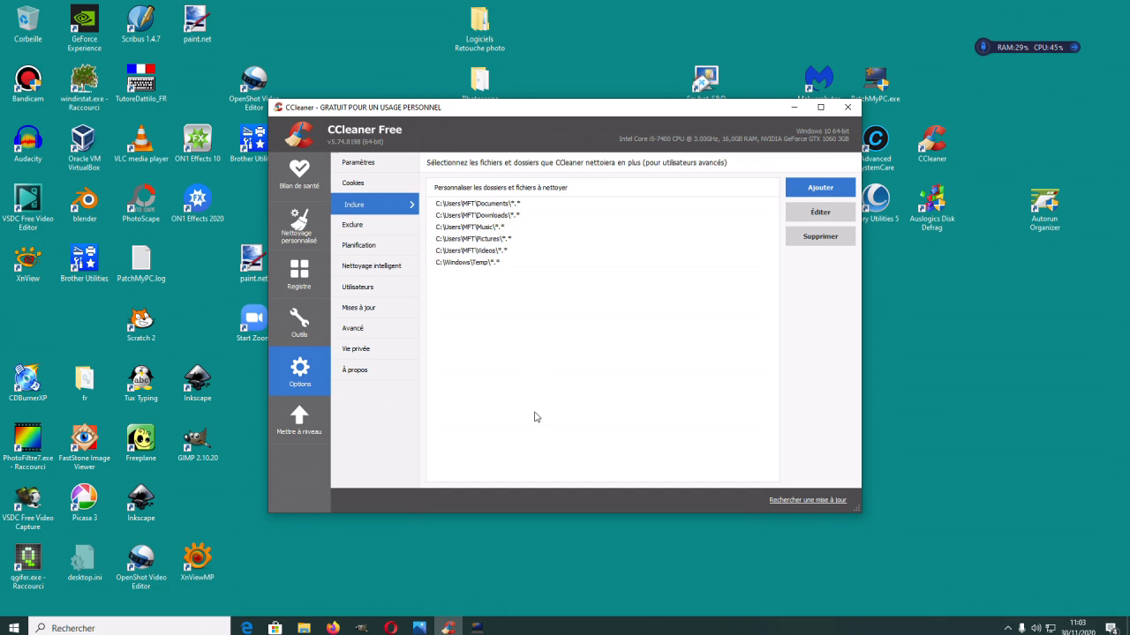
# - Switch to CCleaner and select AppData\Local\Historique in the user's profile as a new folder to clean
pyautogui.click(806, 189)
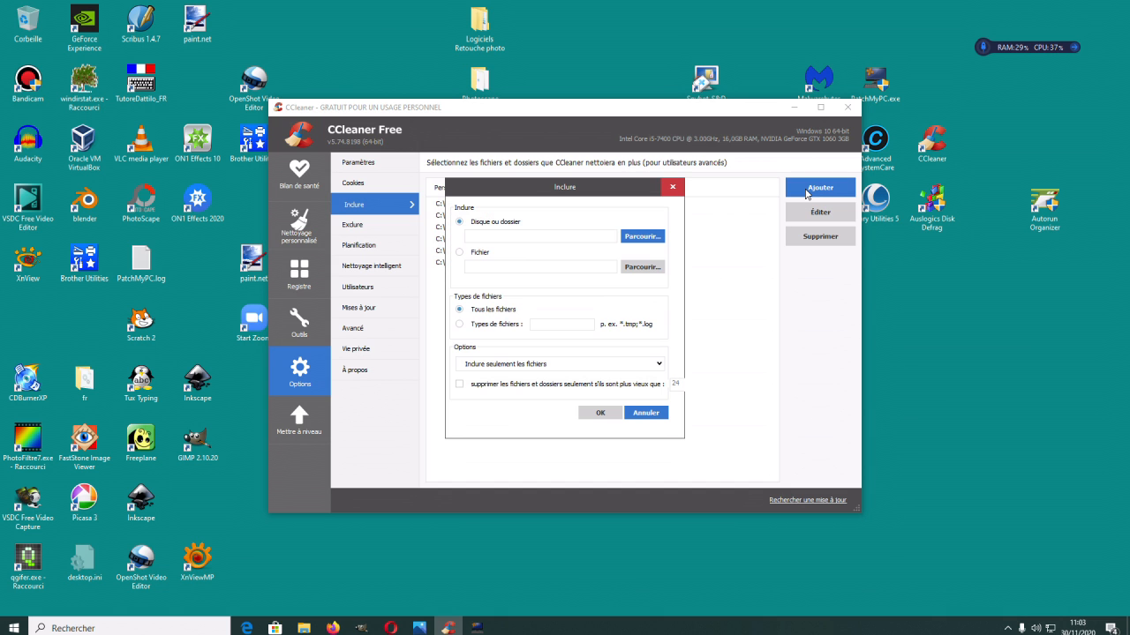
pyautogui.click(641, 237)
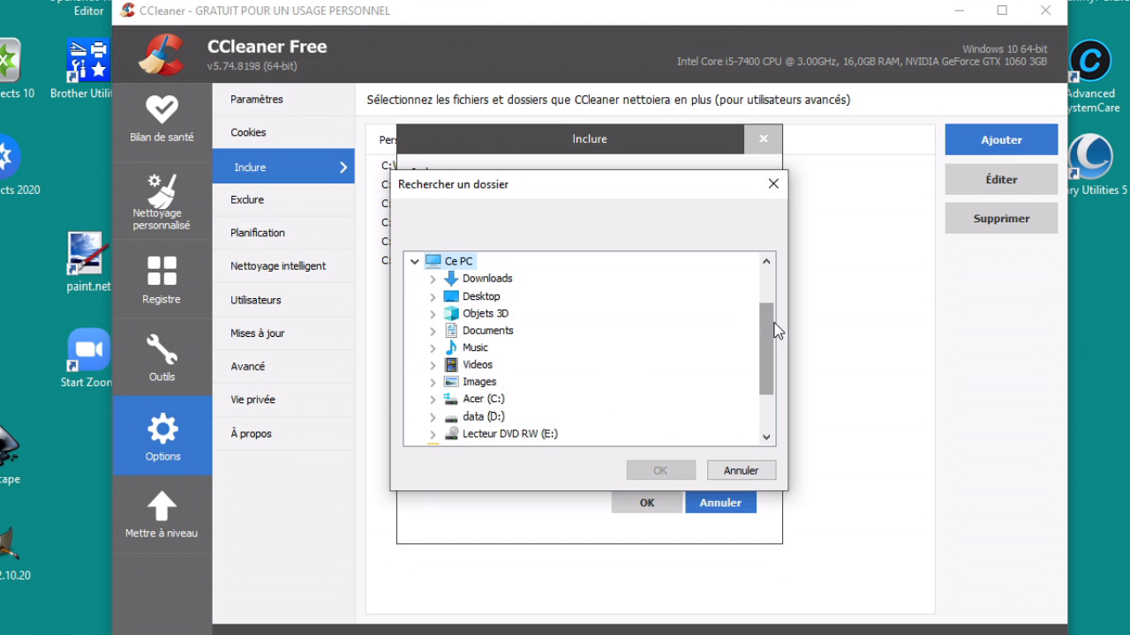
pyautogui.moveTo(773, 330); pyautogui.dragTo(768, 399)
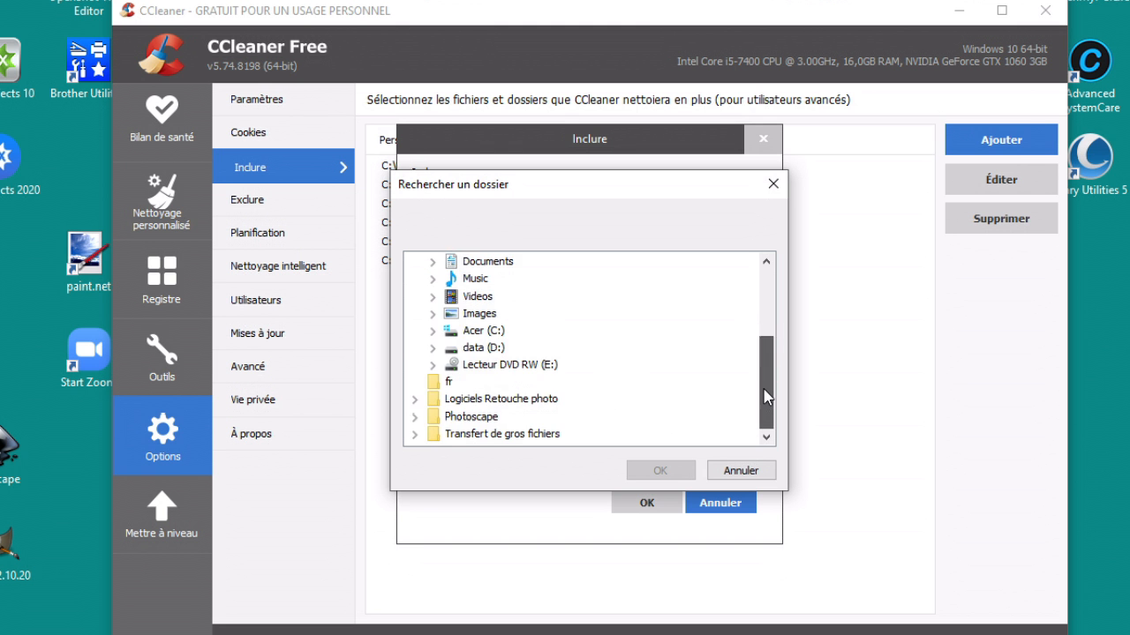
pyautogui.click(434, 332)
pyautogui.moveTo(762, 353); pyautogui.dragTo(763, 384)
pyautogui.click(451, 383)
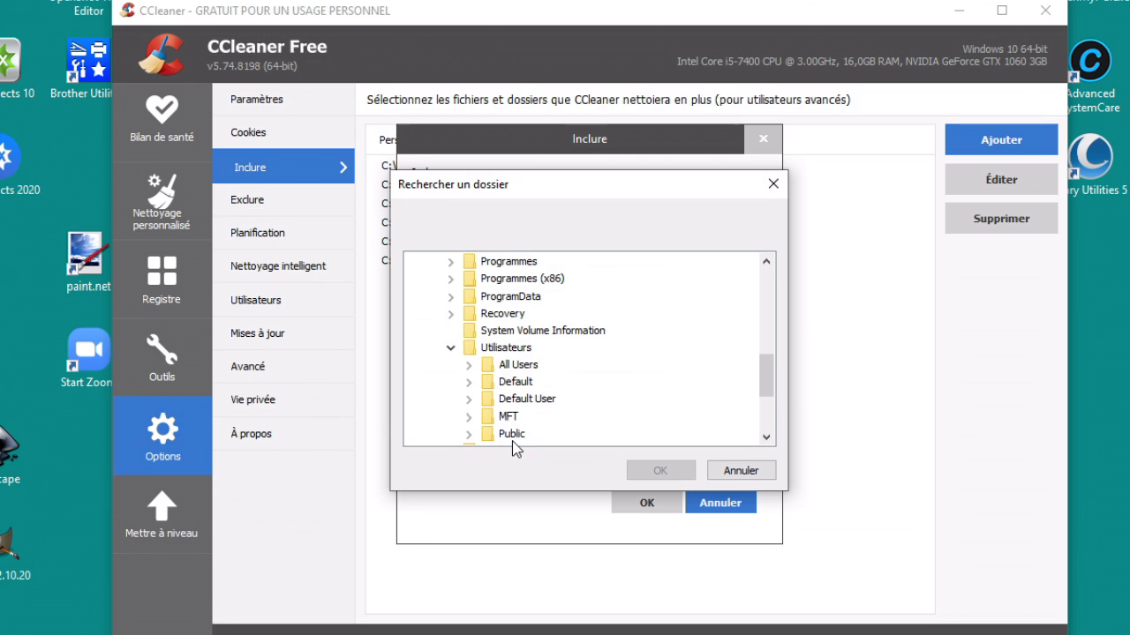
pyautogui.click(469, 415)
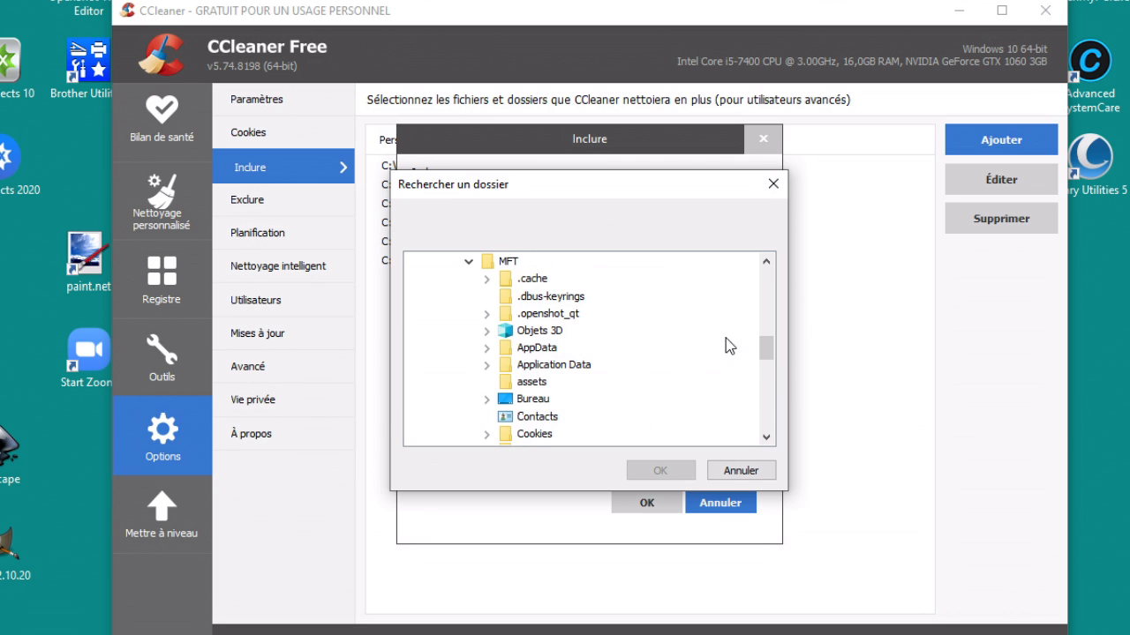
pyautogui.click(514, 353)
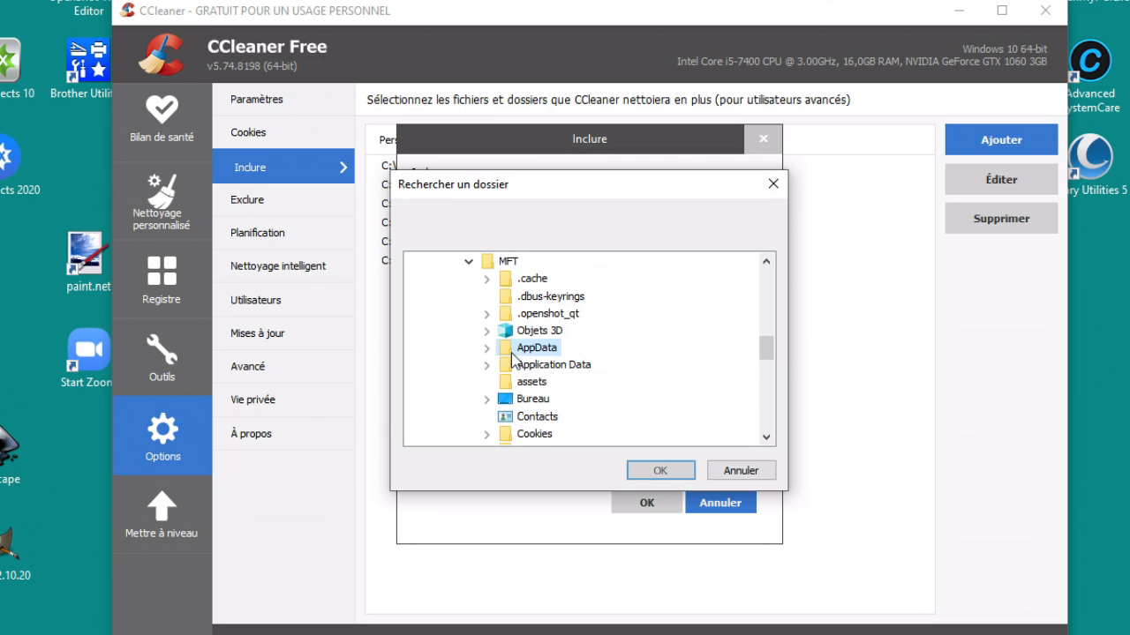
pyautogui.click(487, 350)
pyautogui.click(505, 367)
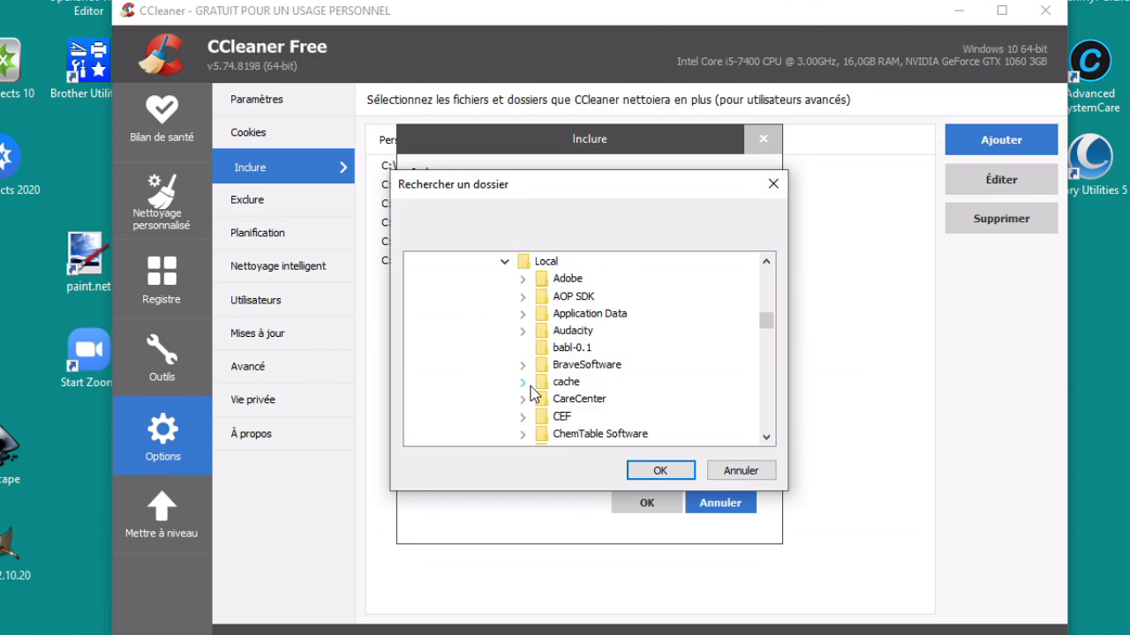
pyautogui.moveTo(764, 320); pyautogui.dragTo(763, 354)
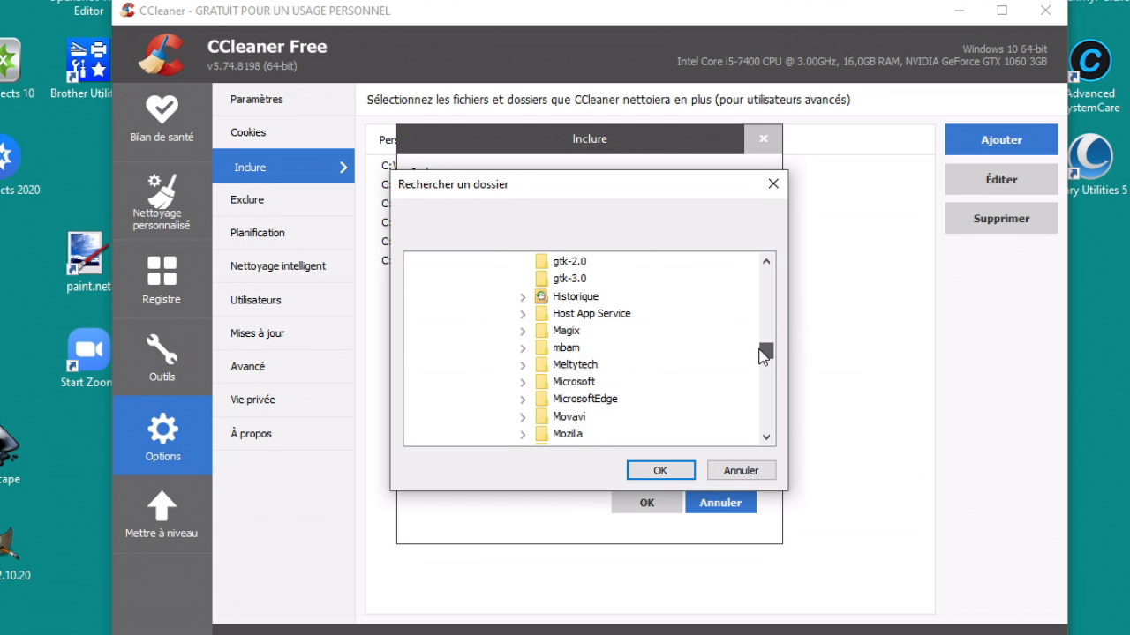
pyautogui.click(587, 298)
pyautogui.click(660, 469)
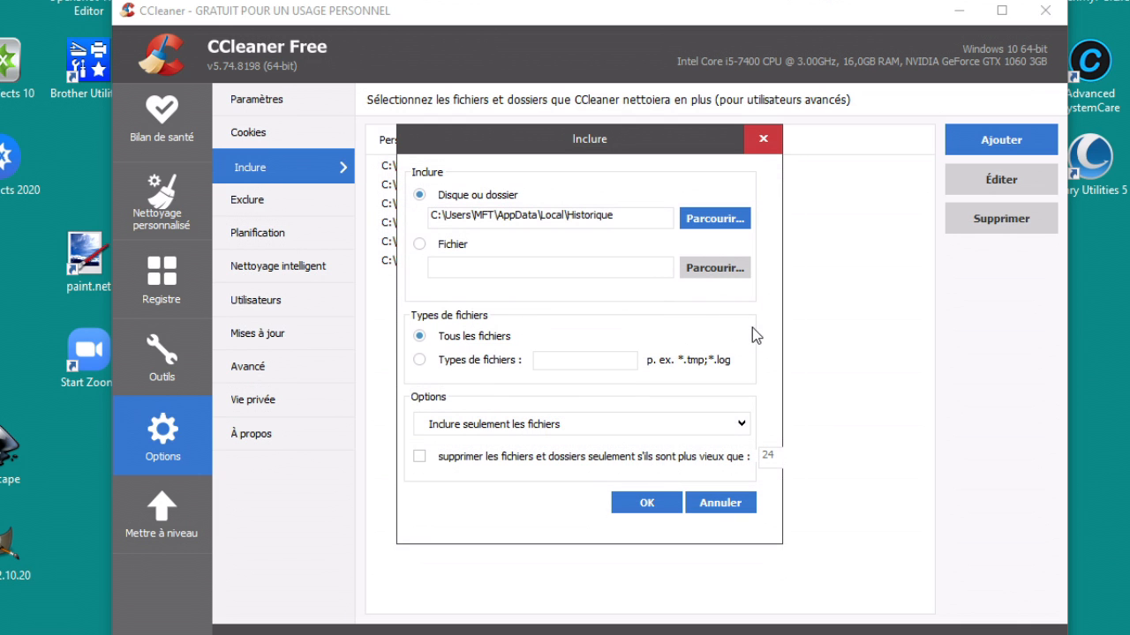
# - Choose which contents of the Historique folder to include, add it to the custom items and accept the deletion warning
pyautogui.click(698, 429)
pyautogui.click(675, 465)
pyautogui.click(677, 500)
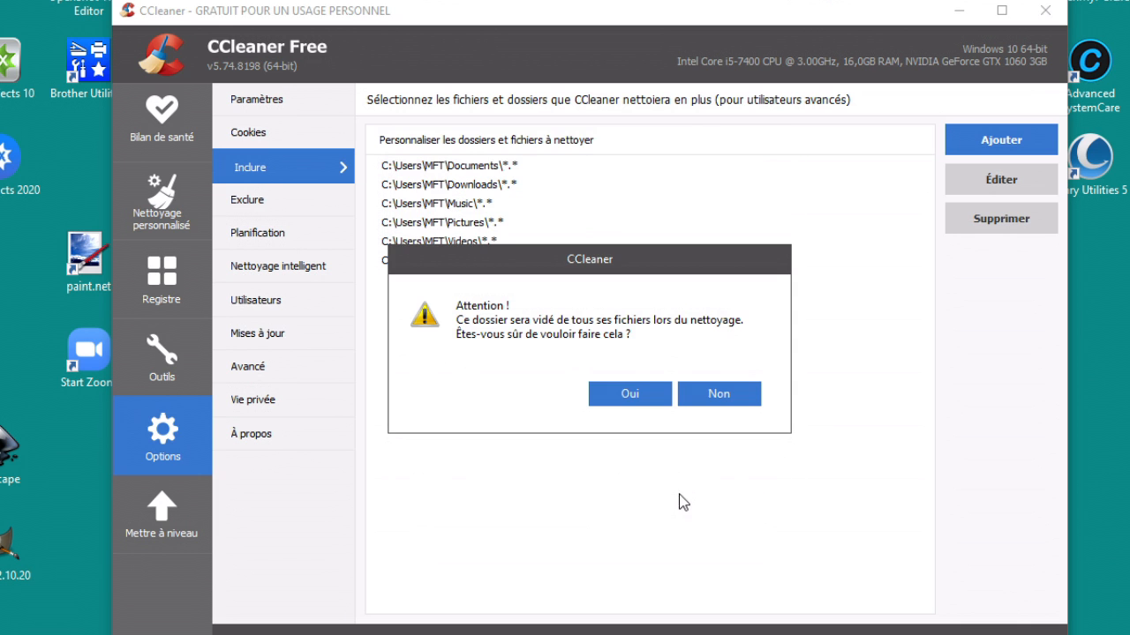
pyautogui.click(617, 393)
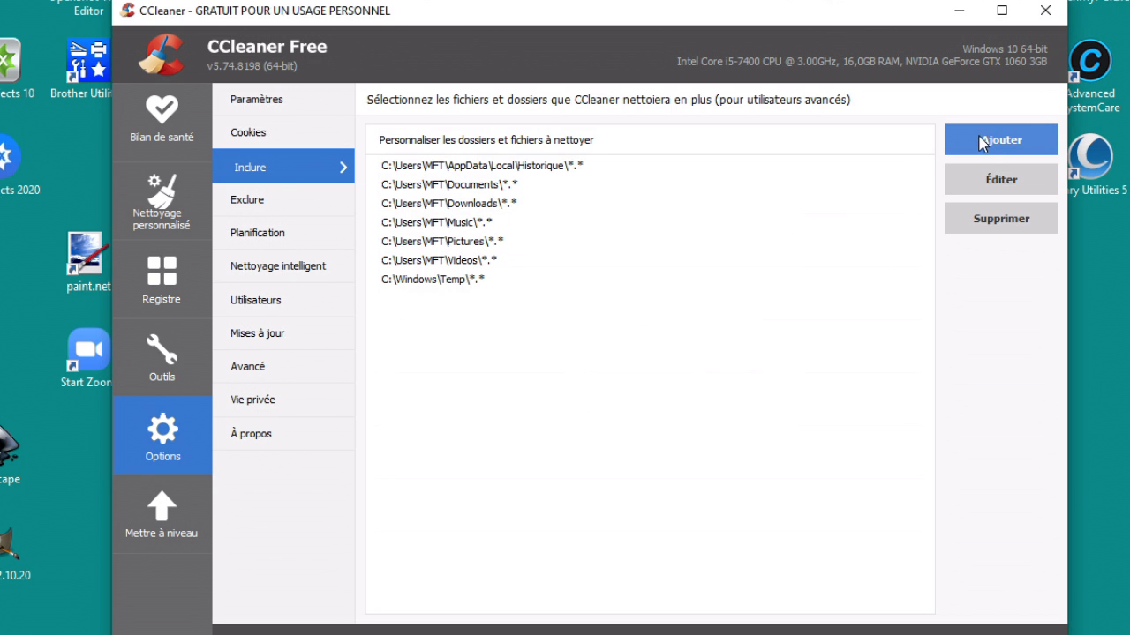
# - Add the AppData\Local\Temp folder to the custom items to clean
pyautogui.click(983, 142)
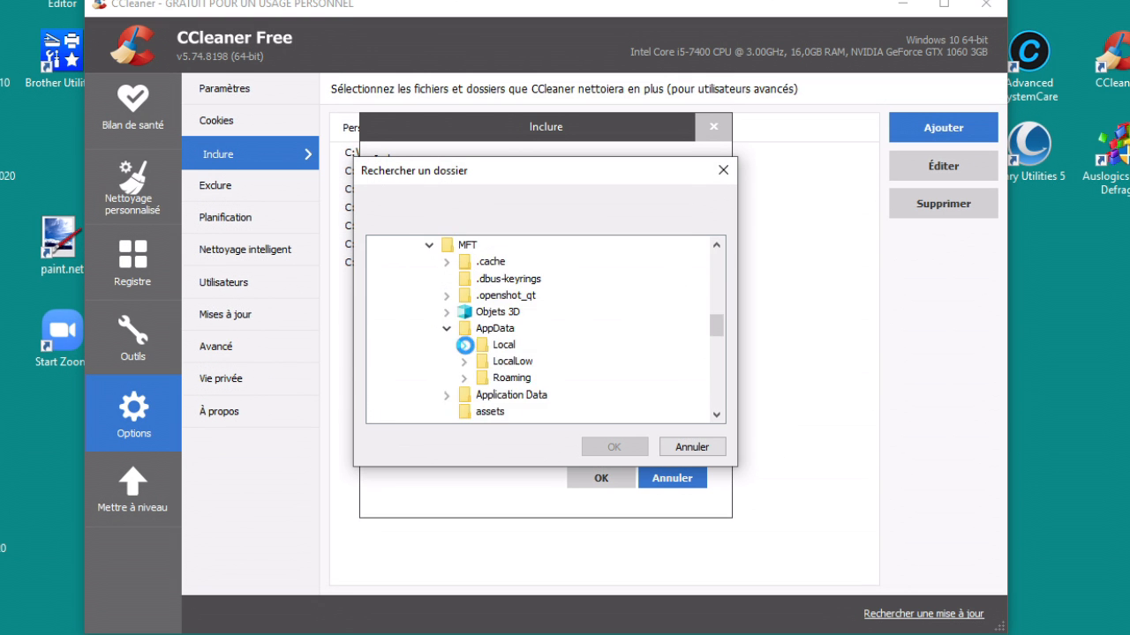
pyautogui.click(465, 345)
pyautogui.scroll(-15, 538, 373)
pyautogui.click(519, 314)
pyautogui.click(614, 447)
# - Add the AppData\Local\Temporary Internet Files folder to the custom items to clean
pyautogui.click(943, 128)
pyautogui.click(673, 202)
pyautogui.click(432, 377)
pyautogui.moveTo(716, 269); pyautogui.dragTo(717, 334)
pyautogui.click(412, 395)
pyautogui.click(412, 377)
pyautogui.click(448, 328)
pyautogui.click(465, 345)
pyautogui.click(615, 447)
pyautogui.click(601, 478)
pyautogui.click(573, 379)
# - Add the AppData\LocalLow\Temp folder to the custom items to clean
pyautogui.click(944, 128)
pyautogui.click(673, 203)
pyautogui.click(448, 328)
pyautogui.click(465, 345)
pyautogui.click(482, 295)
pyautogui.click(499, 312)
pyautogui.click(482, 262)
pyautogui.click(465, 295)
pyautogui.click(520, 328)
pyautogui.click(614, 448)
pyautogui.click(601, 478)
# - Browse the AppData\Roaming folder for further temporary folders to include in the cleaning
pyautogui.click(943, 128)
pyautogui.click(670, 204)
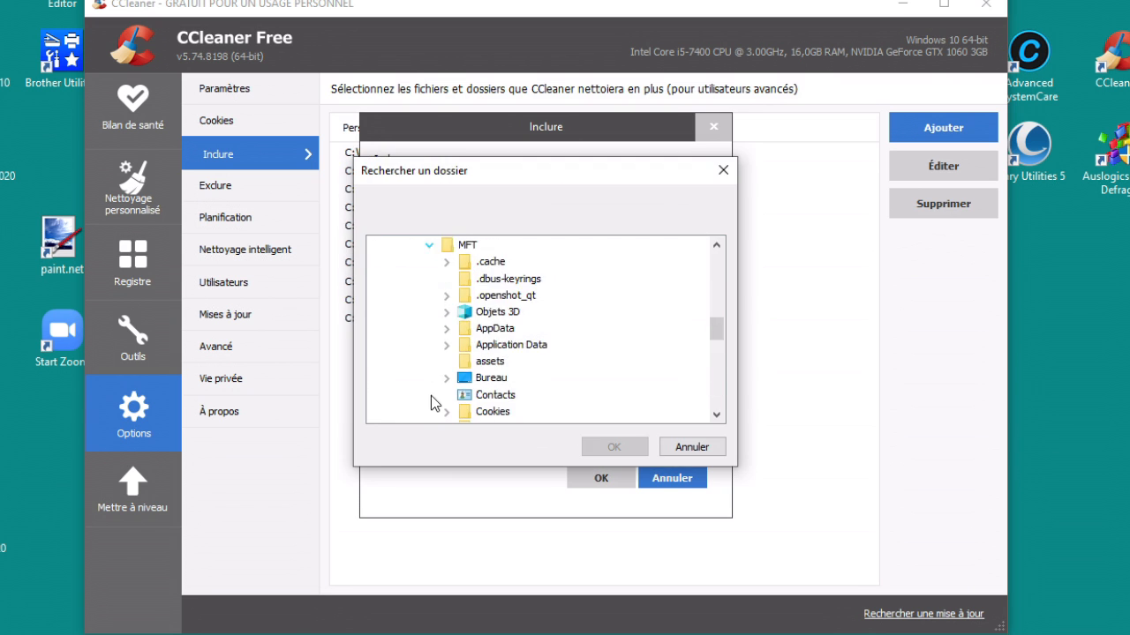
pyautogui.click(448, 262)
pyautogui.click(465, 295)
pyautogui.click(520, 396)
pyautogui.click(614, 448)
pyautogui.click(601, 478)
pyautogui.click(574, 380)
pyautogui.click(943, 128)
pyautogui.click(671, 204)
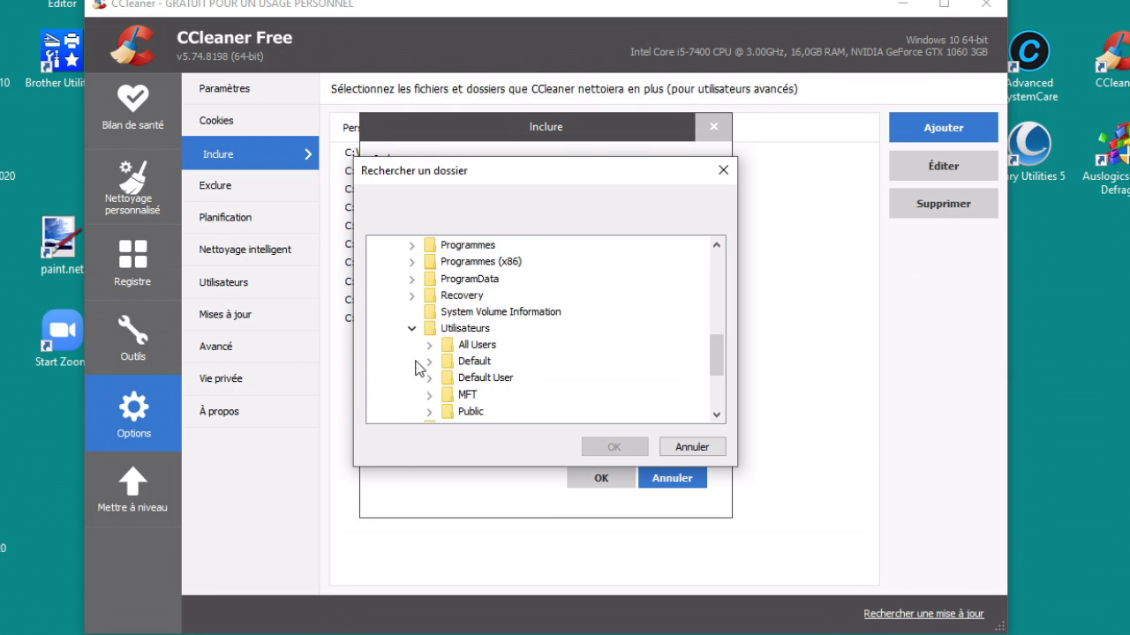
pyautogui.click(416, 368)
pyautogui.click(482, 315)
pyautogui.moveTo(716, 327); pyautogui.dragTo(717, 361)
pyautogui.scroll(15, 605, 350)
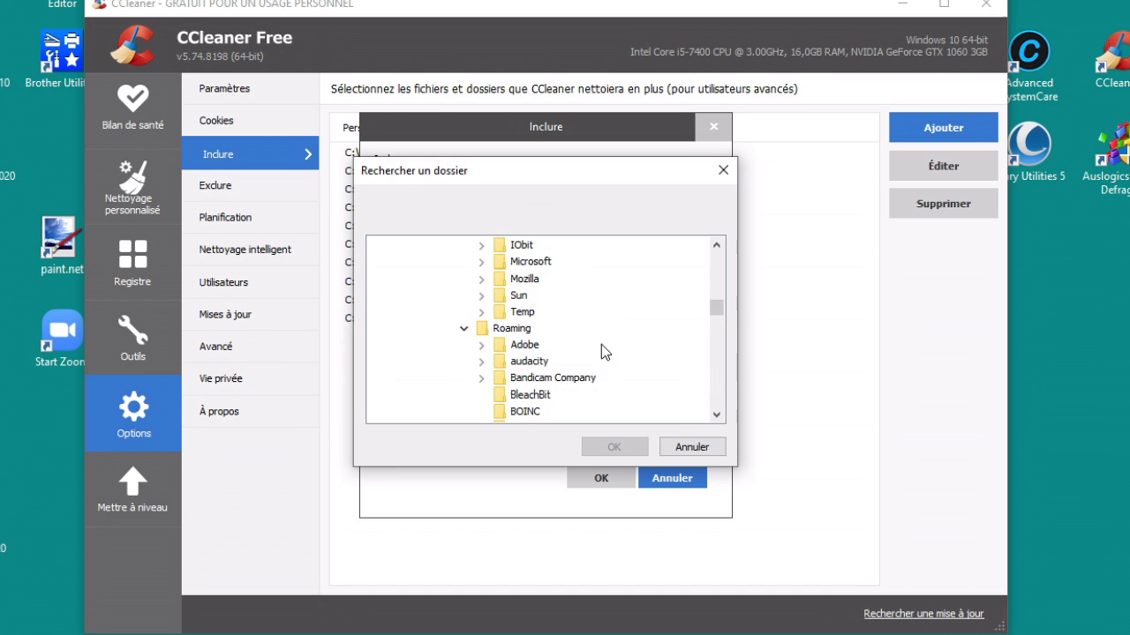
pyautogui.scroll(-6, 454, 355)
pyautogui.scroll(2, 519, 269)
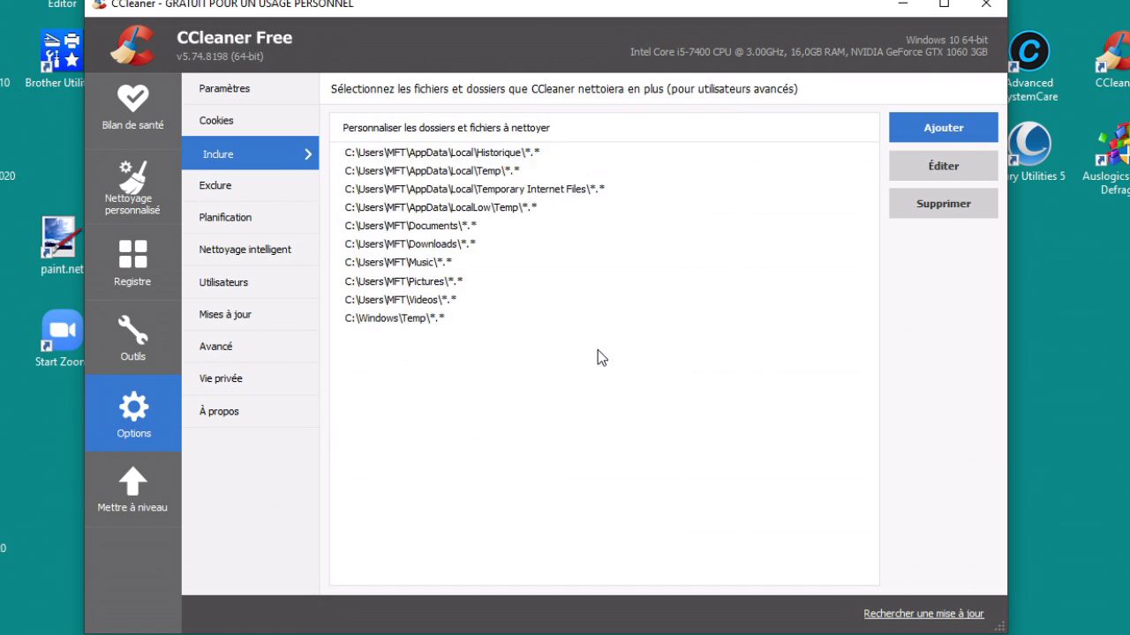
pyautogui.hotkey('ctrl', 'a')
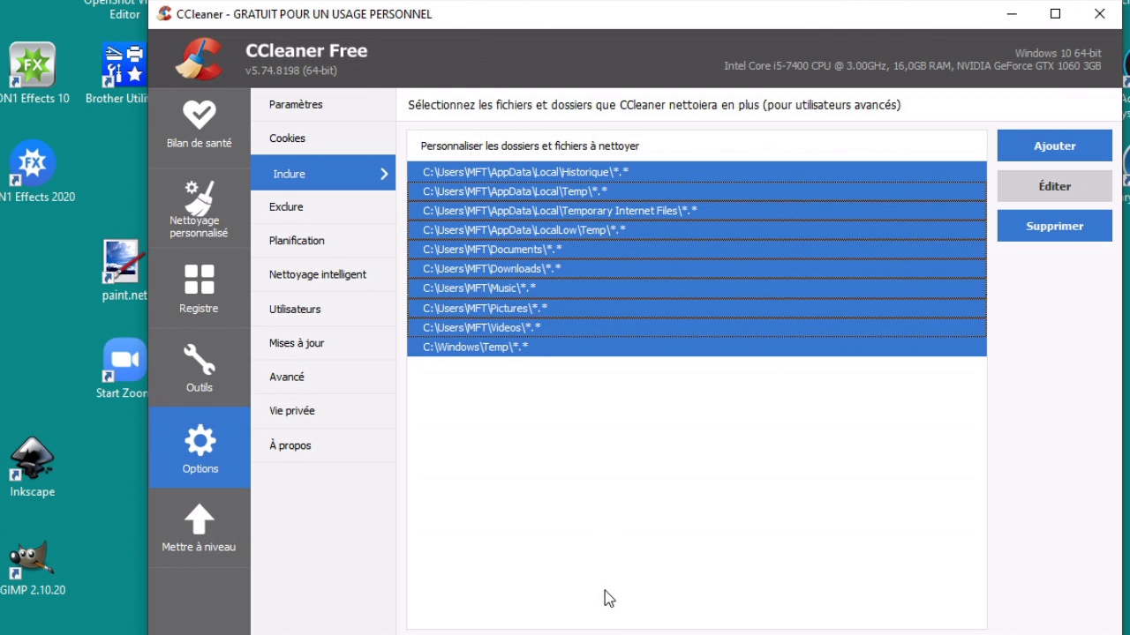
pyautogui.click(611, 522)
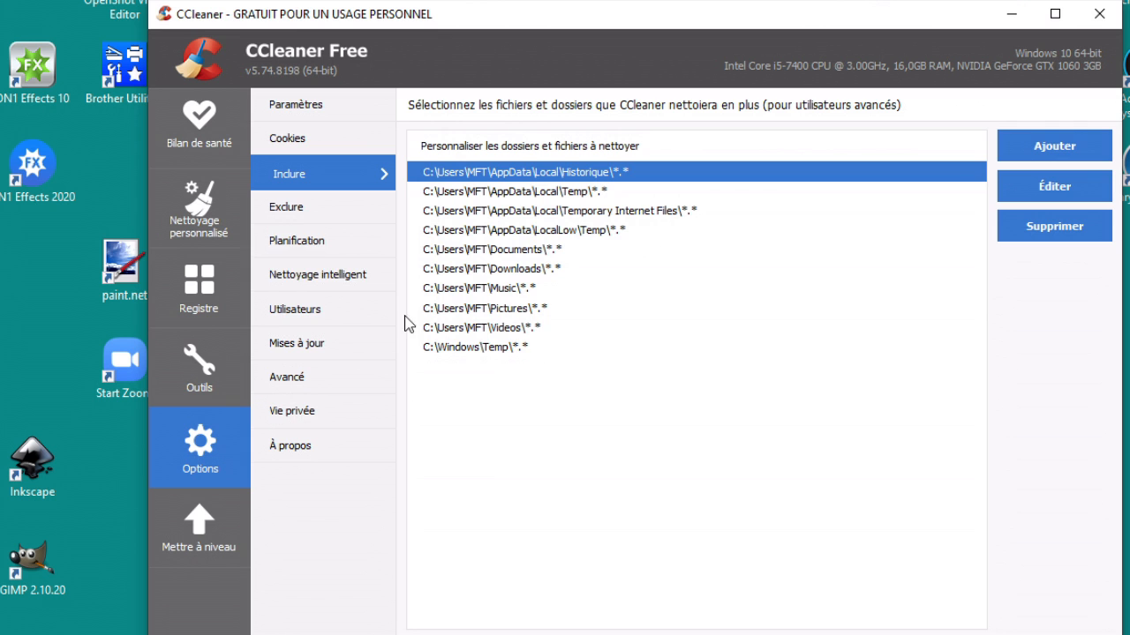
pyautogui.click(337, 212)
# - Remove *.avast.com, *.ccleaner.com, *.ccleanercloud.com and *.piriform.com from the cookies to keep
pyautogui.click(325, 143)
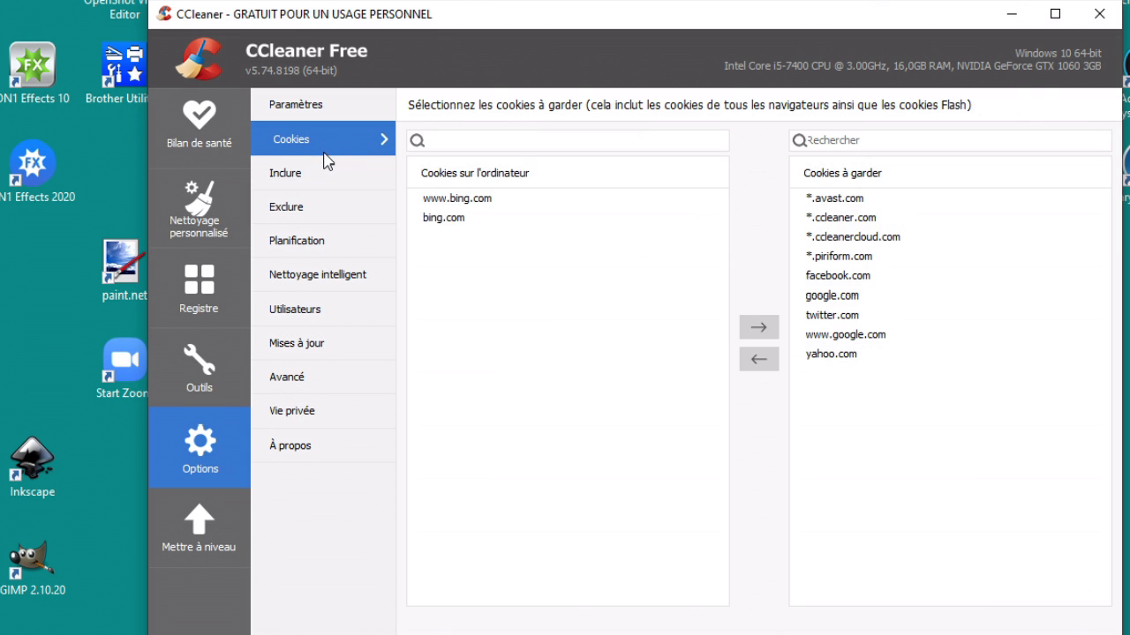
pyautogui.click(832, 201)
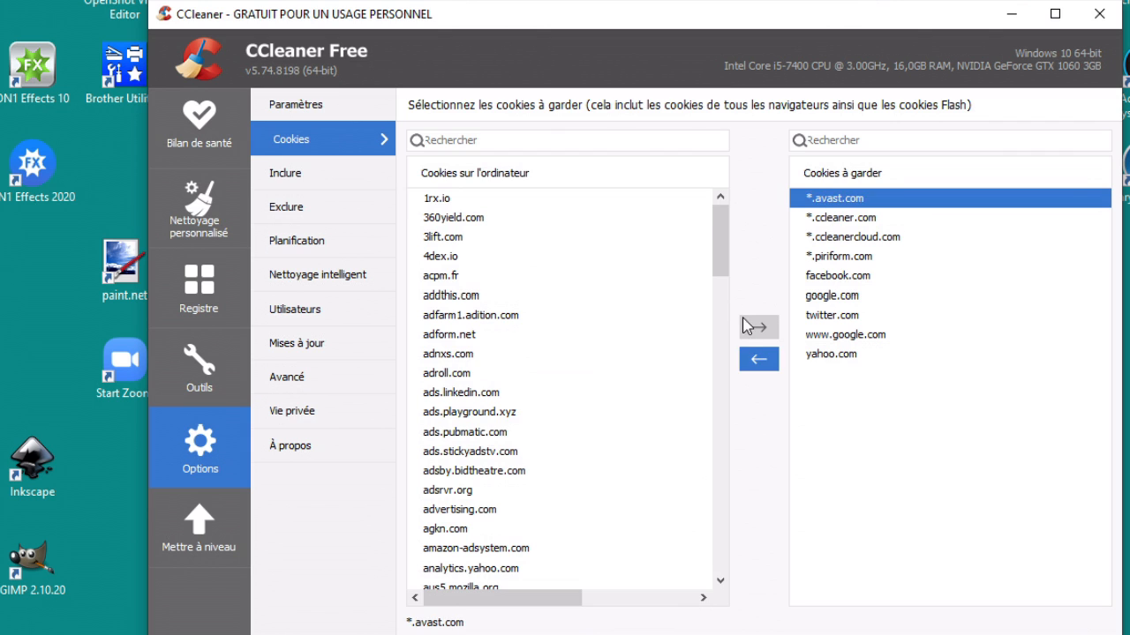
pyautogui.click(758, 359)
pyautogui.click(825, 202)
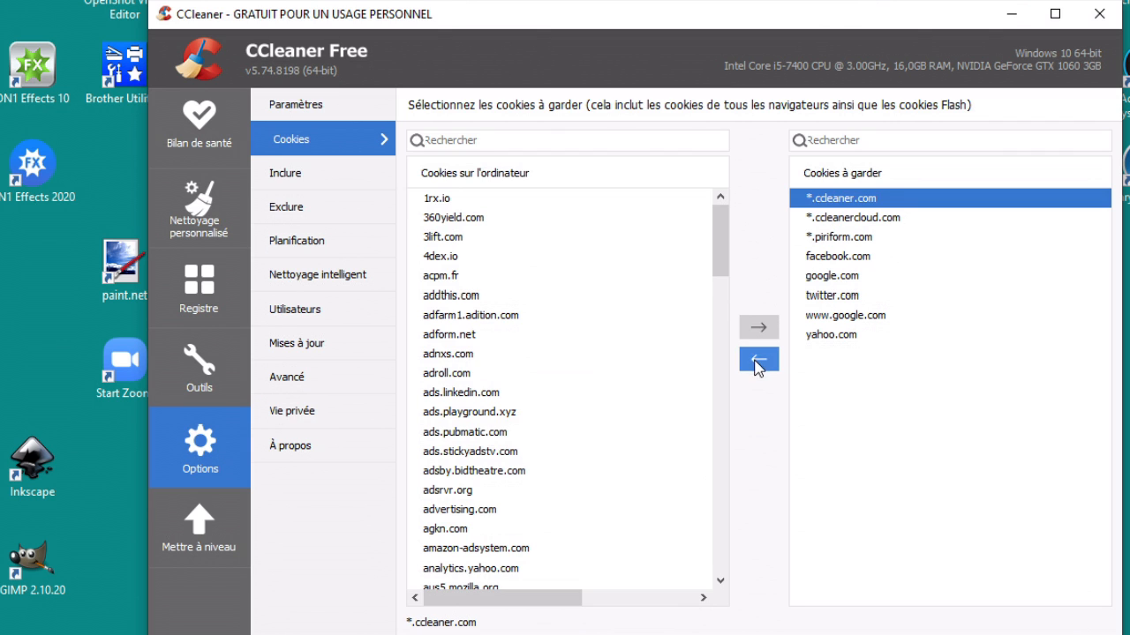
pyautogui.click(758, 359)
pyautogui.click(825, 201)
pyautogui.click(758, 359)
pyautogui.click(833, 202)
pyautogui.click(766, 362)
pyautogui.click(821, 208)
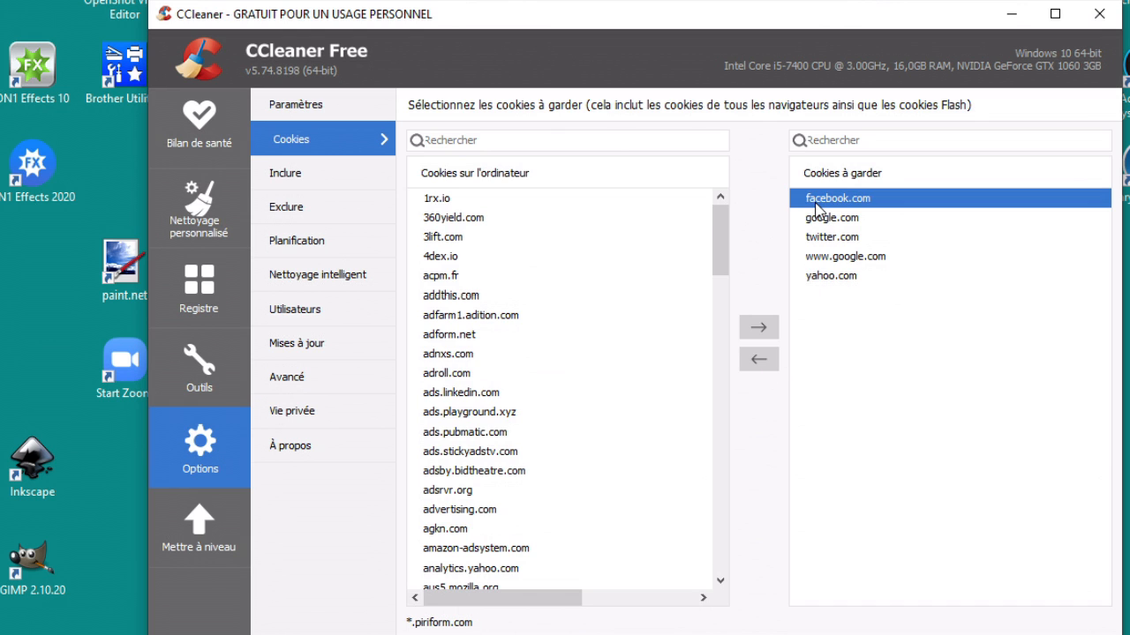
pyautogui.click(762, 360)
pyautogui.click(825, 201)
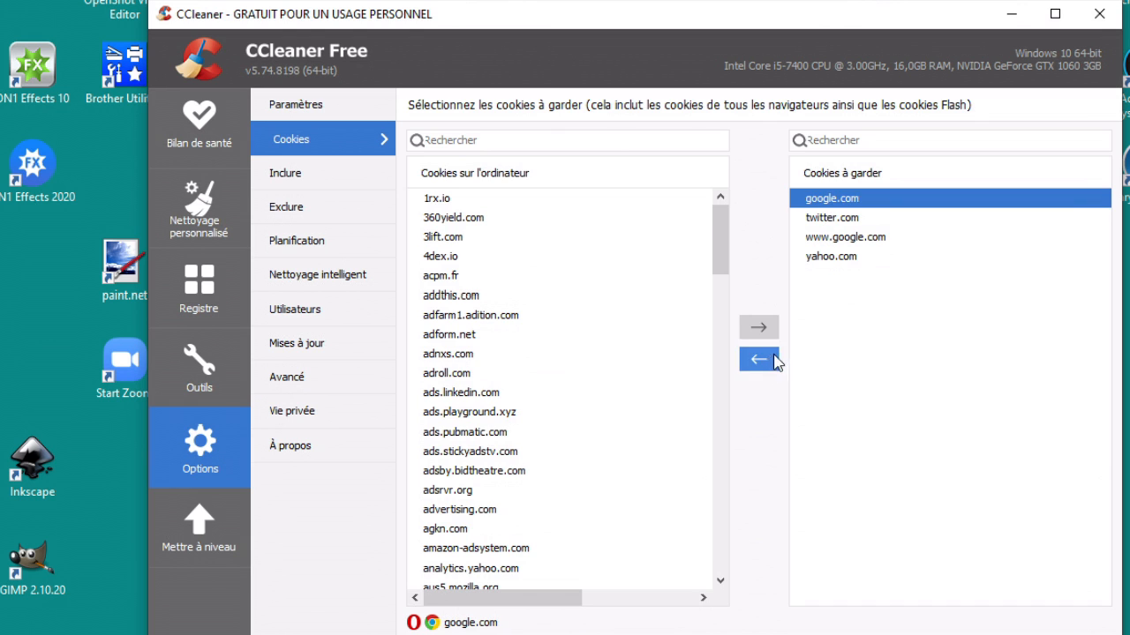
pyautogui.click(758, 359)
pyautogui.click(820, 206)
pyautogui.click(758, 359)
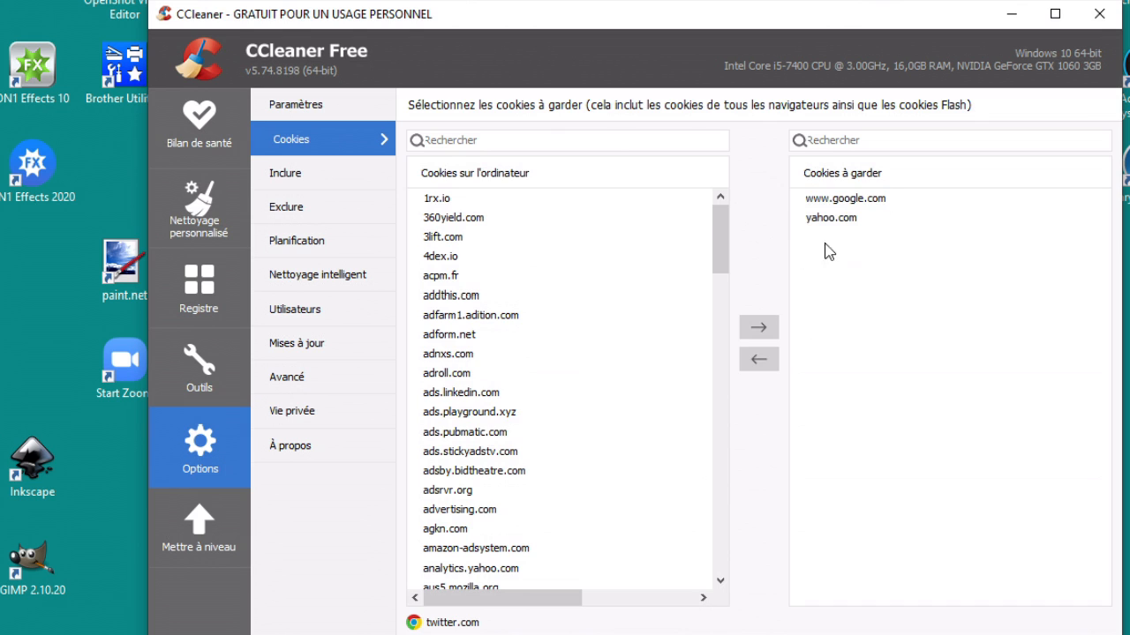
pyautogui.click(821, 201)
pyautogui.click(768, 362)
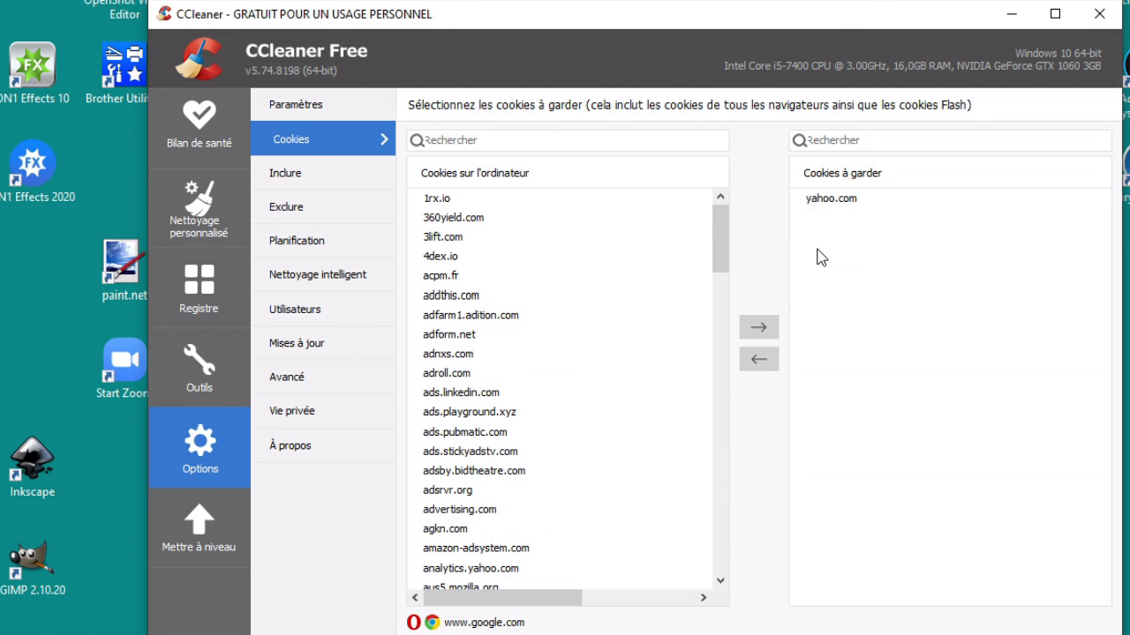
pyautogui.click(823, 203)
pyautogui.click(766, 363)
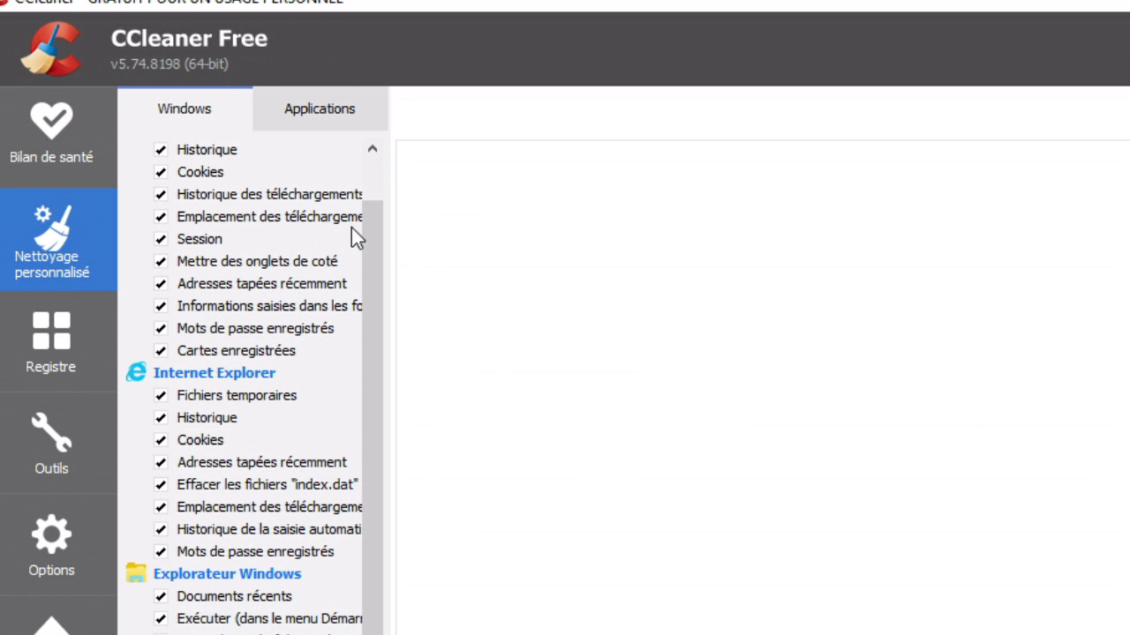
# - Enable every cleaning option for Firefox and Opera in the custom cleaning of applications
pyautogui.click(319, 113)
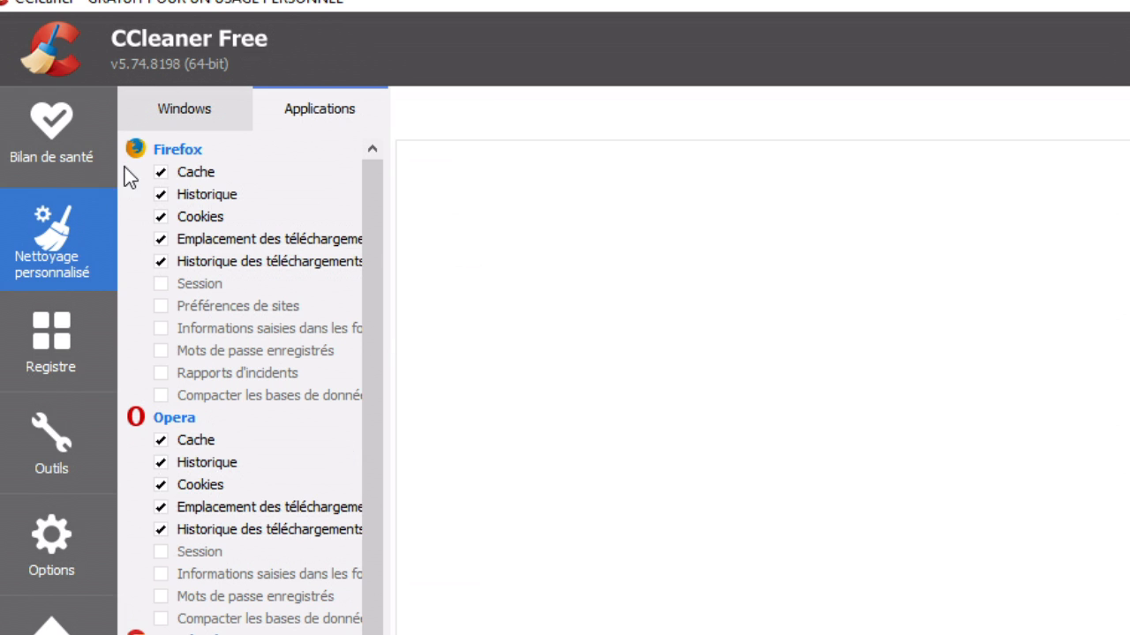
pyautogui.click(141, 148)
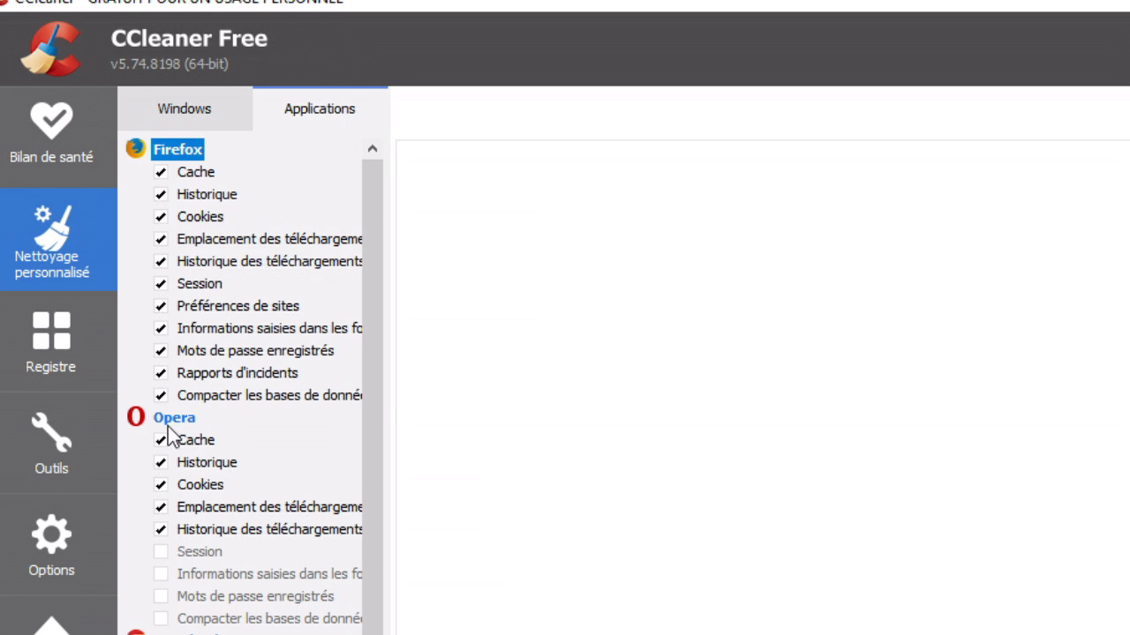
pyautogui.click(138, 419)
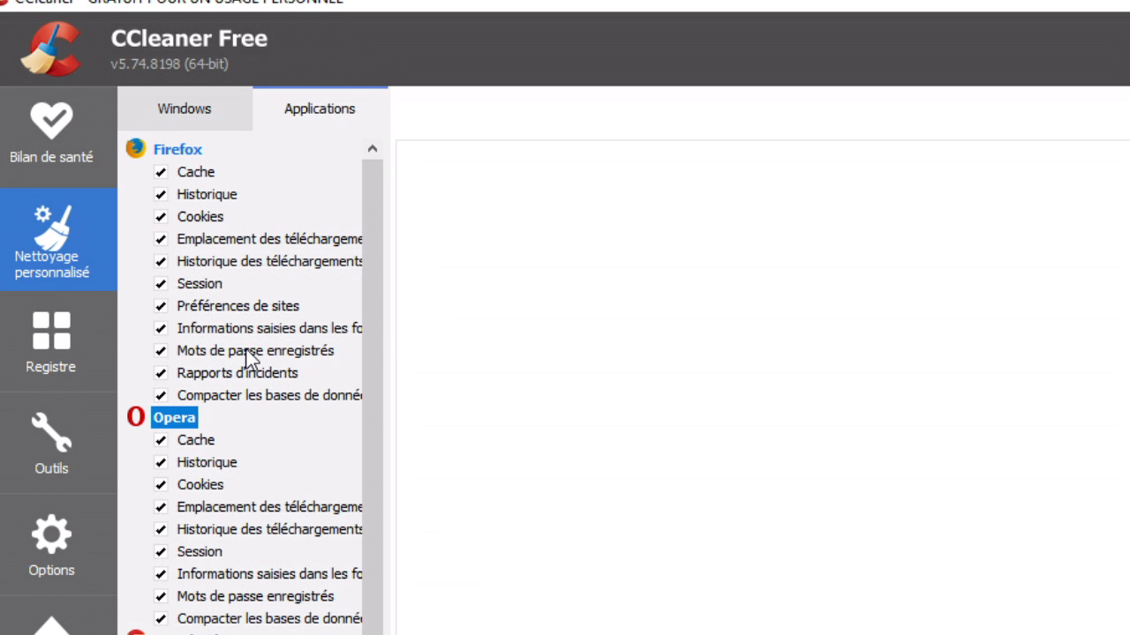
# - Enable every cleaning option for Google Chrome and Brave in the custom cleaning of applications
pyautogui.moveTo(368, 296); pyautogui.dragTo(345, 474)
pyautogui.click(130, 371)
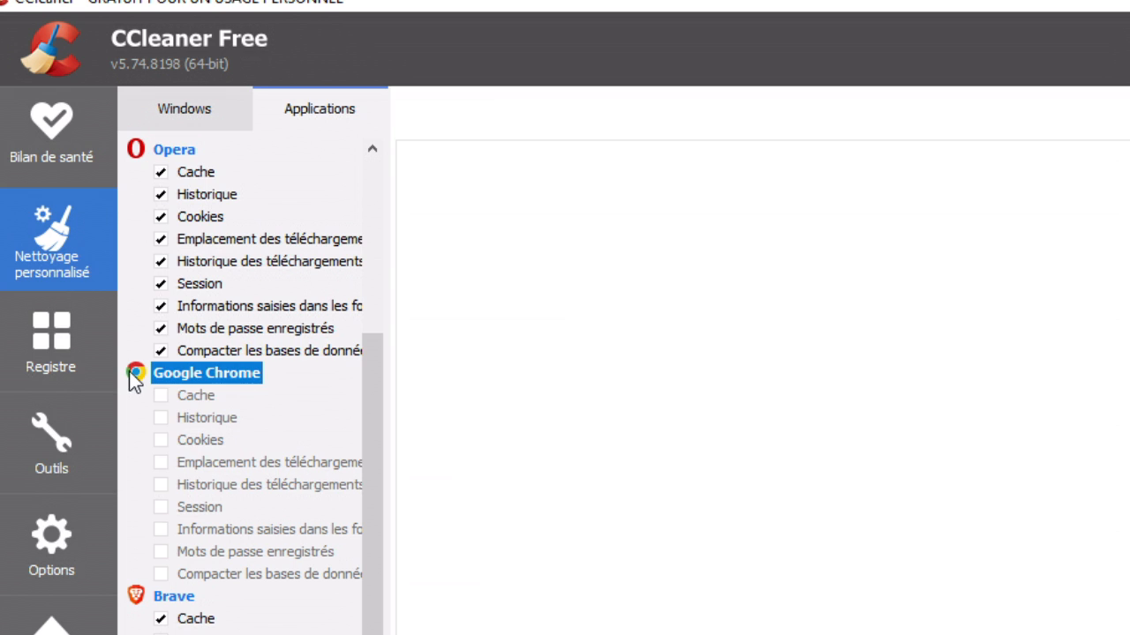
pyautogui.click(131, 371)
pyautogui.click(137, 597)
pyautogui.click(136, 596)
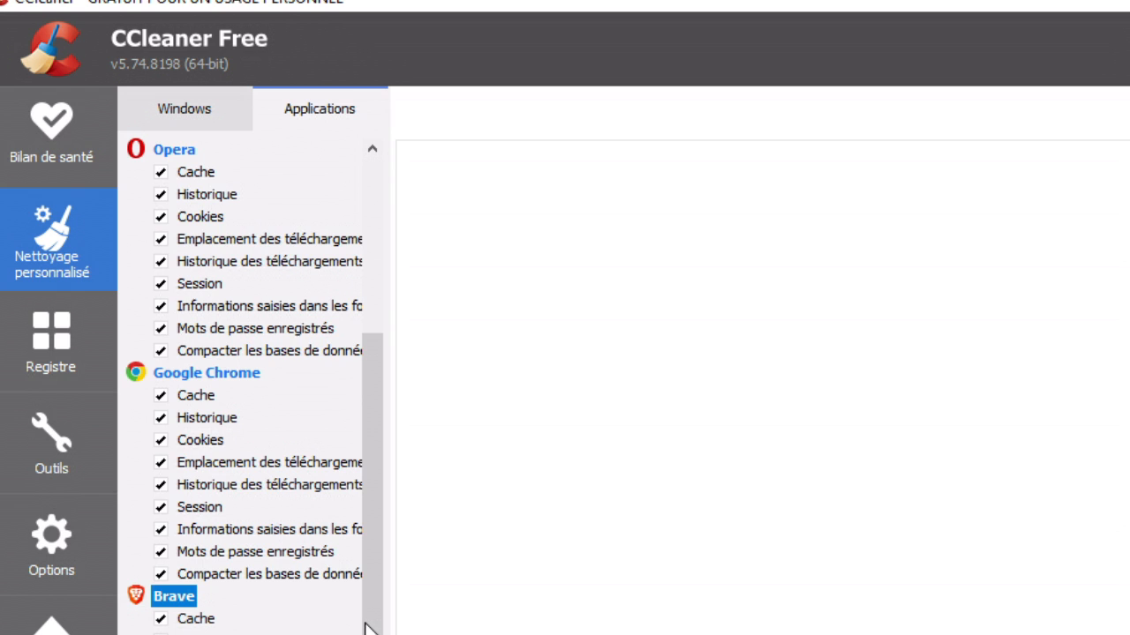
pyautogui.moveTo(366, 629); pyautogui.dragTo(366, 634)
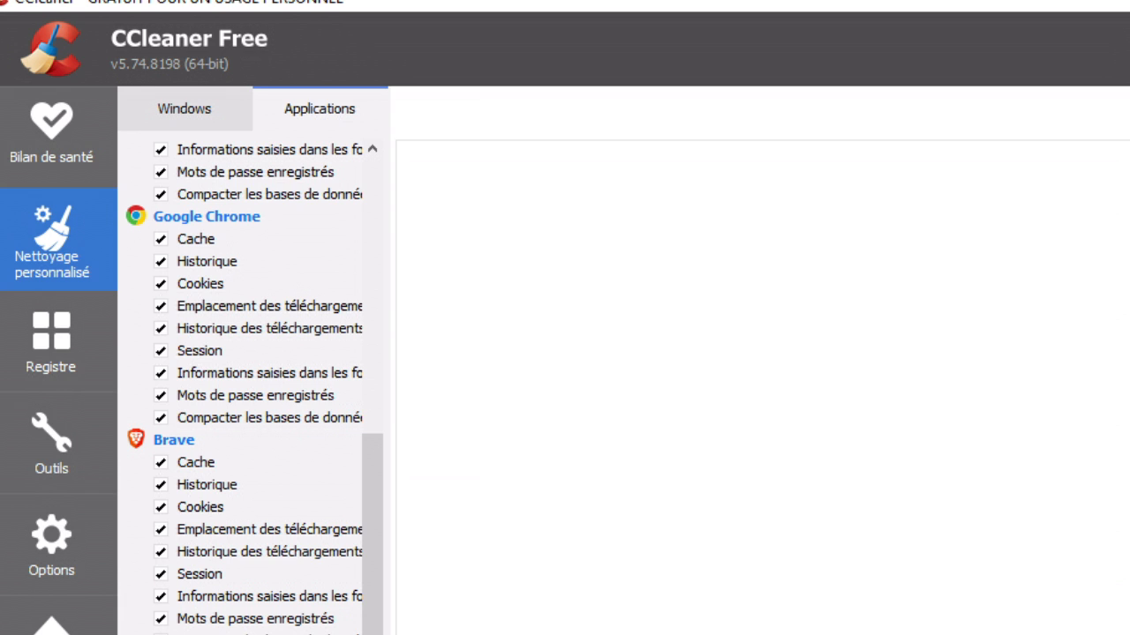
pyautogui.moveTo(372, 631); pyautogui.dragTo(372, 634)
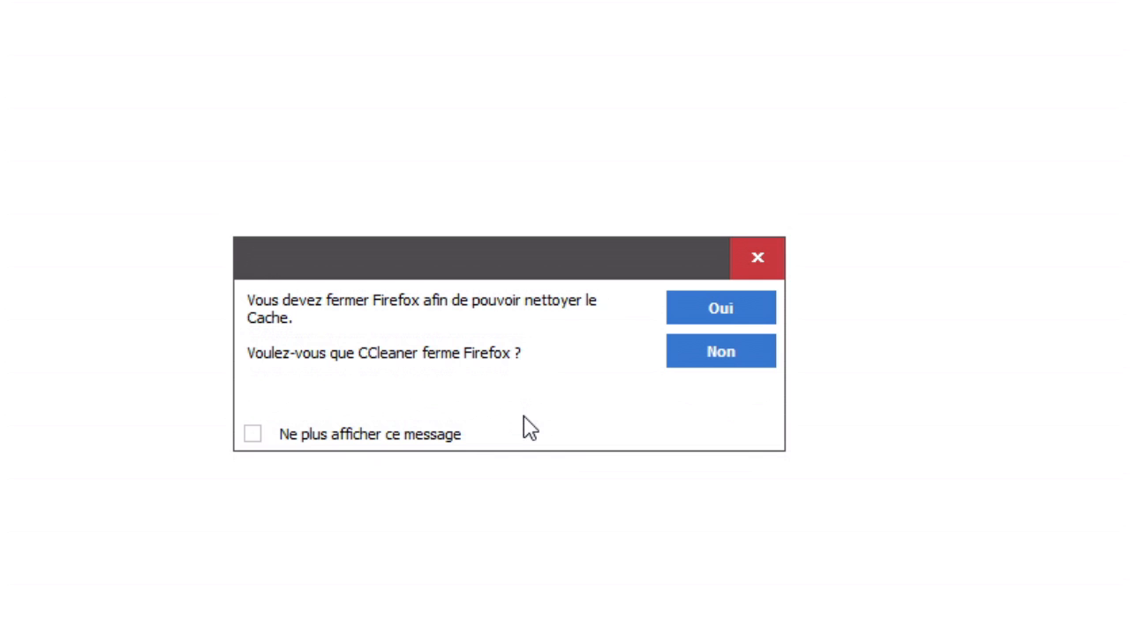
# - Allow Firefox to be closed for the analysis, then permanently clean the selected files and suppress the deletion confirmation for future runs
pyautogui.click(741, 315)
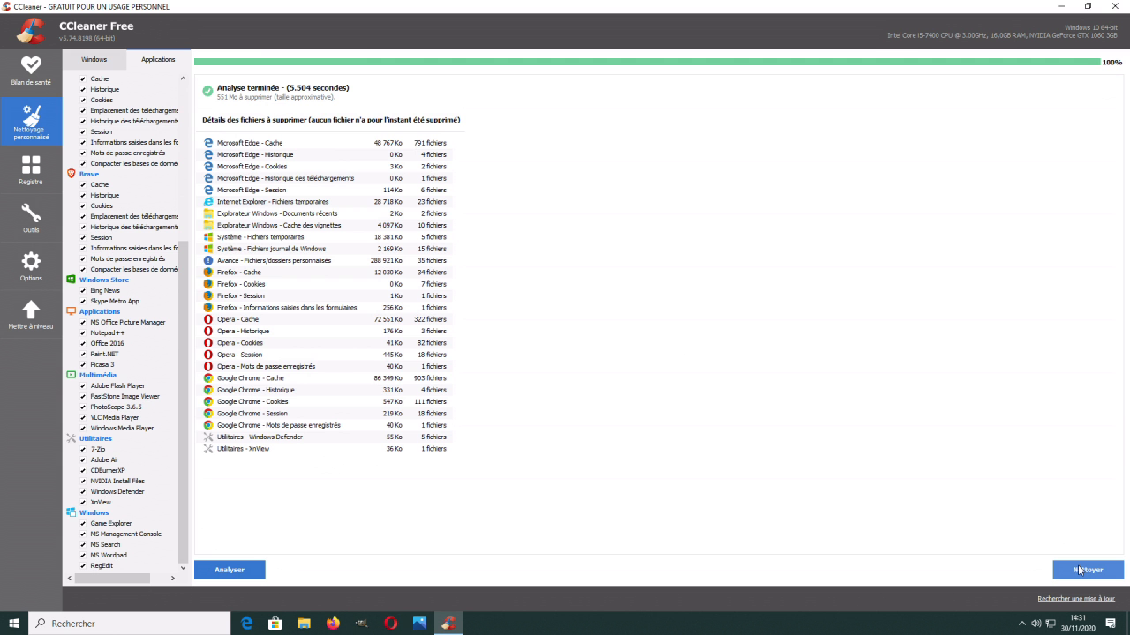
pyautogui.click(1055, 538)
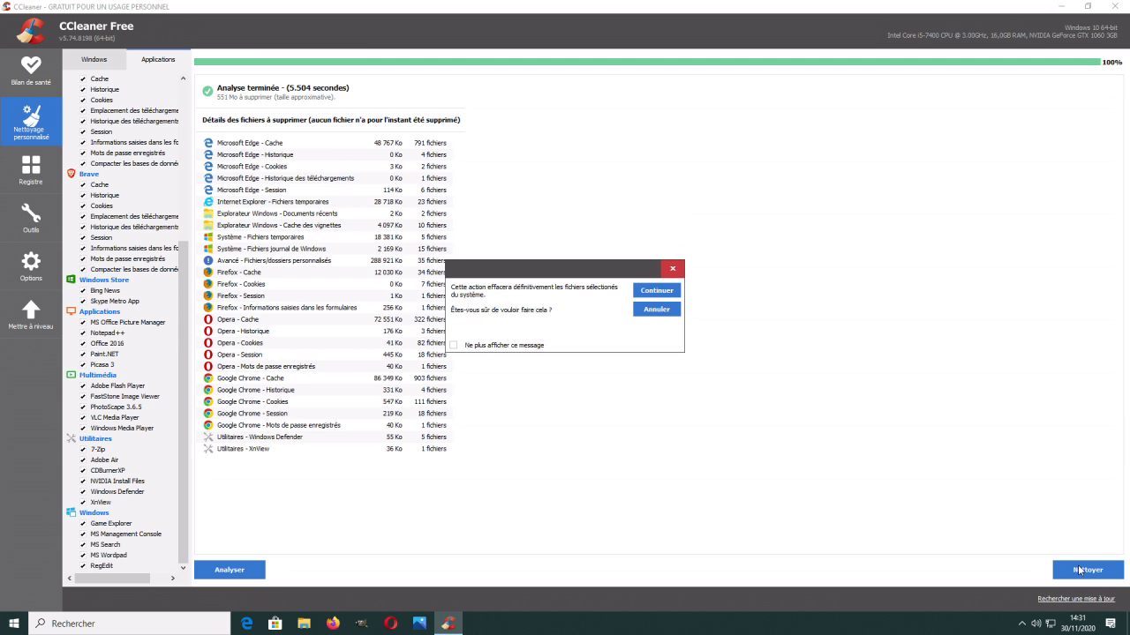
pyautogui.click(454, 345)
pyautogui.click(657, 291)
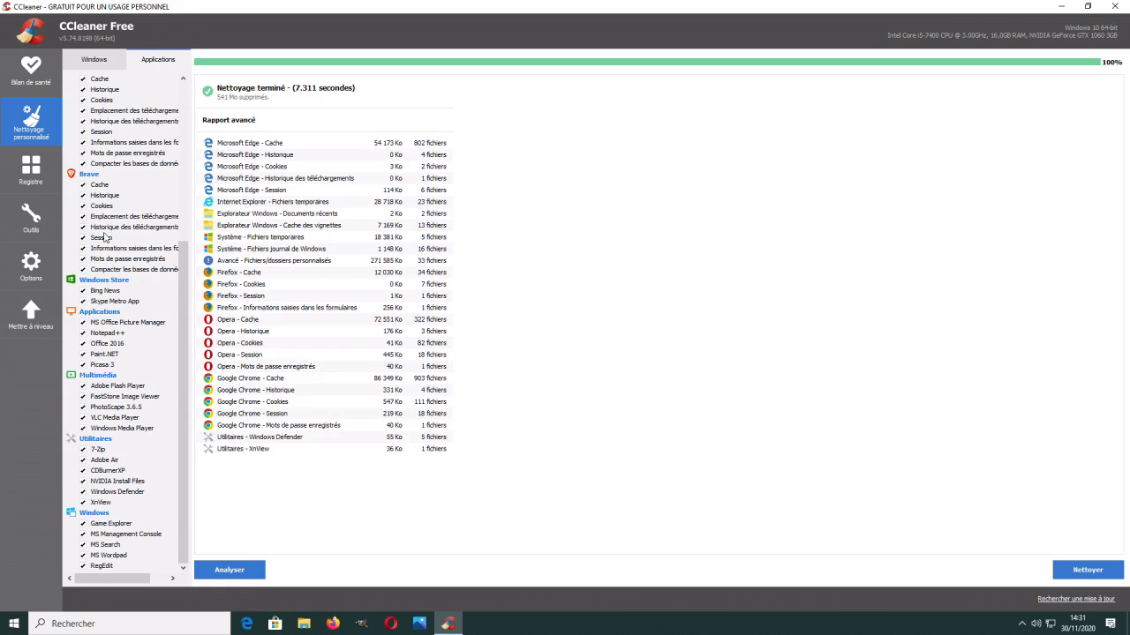
# - Scan the registry for errors with all registry cleaner categories enabled
pyautogui.click(35, 176)
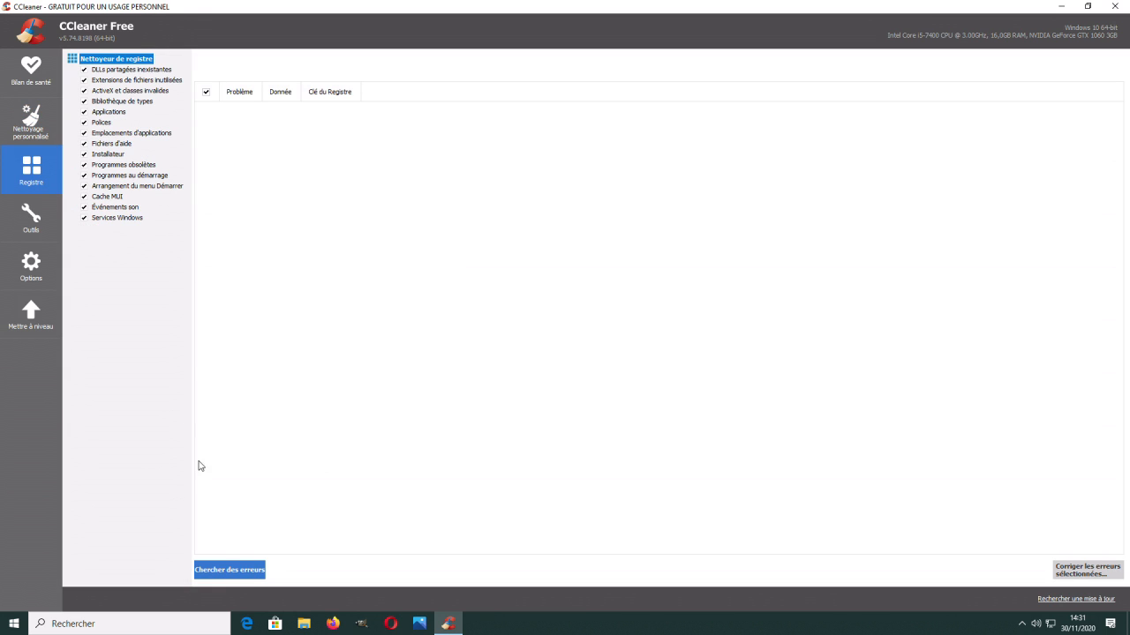
pyautogui.click(236, 571)
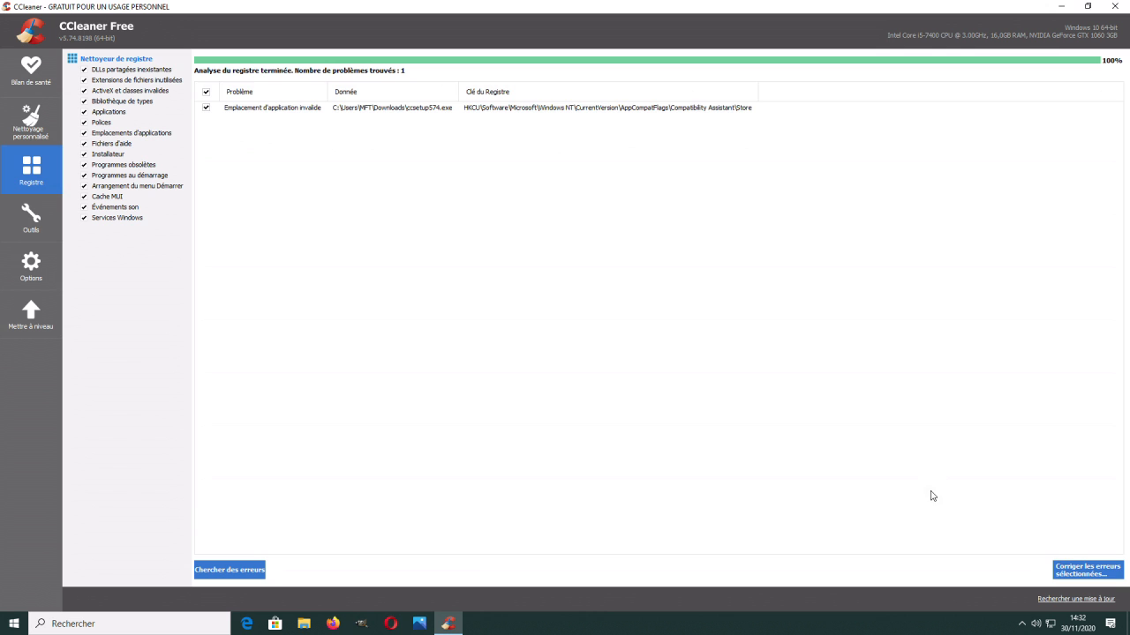
pyautogui.click(1083, 569)
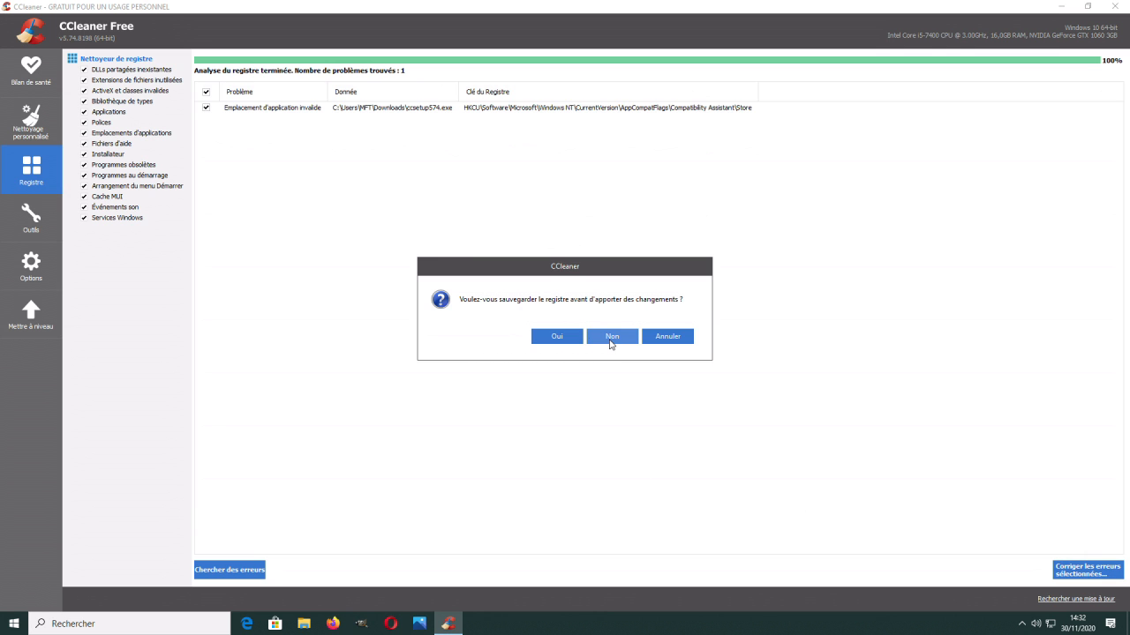
pyautogui.click(552, 337)
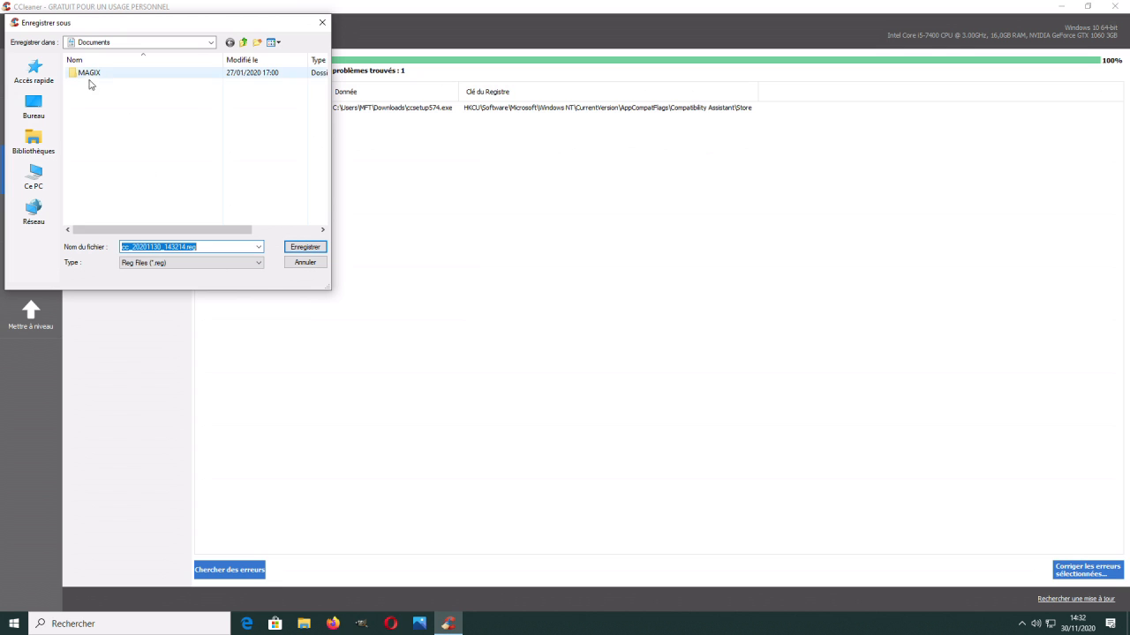
pyautogui.moveTo(230, 254); pyautogui.dragTo(112, 247)
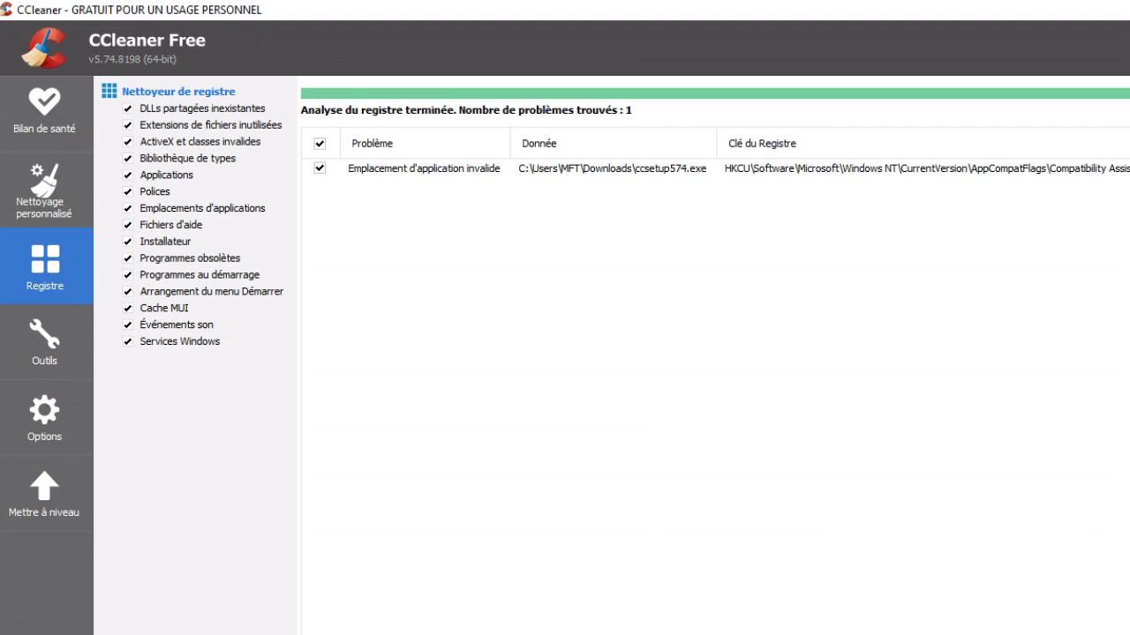
pyautogui.click(1129, 634)
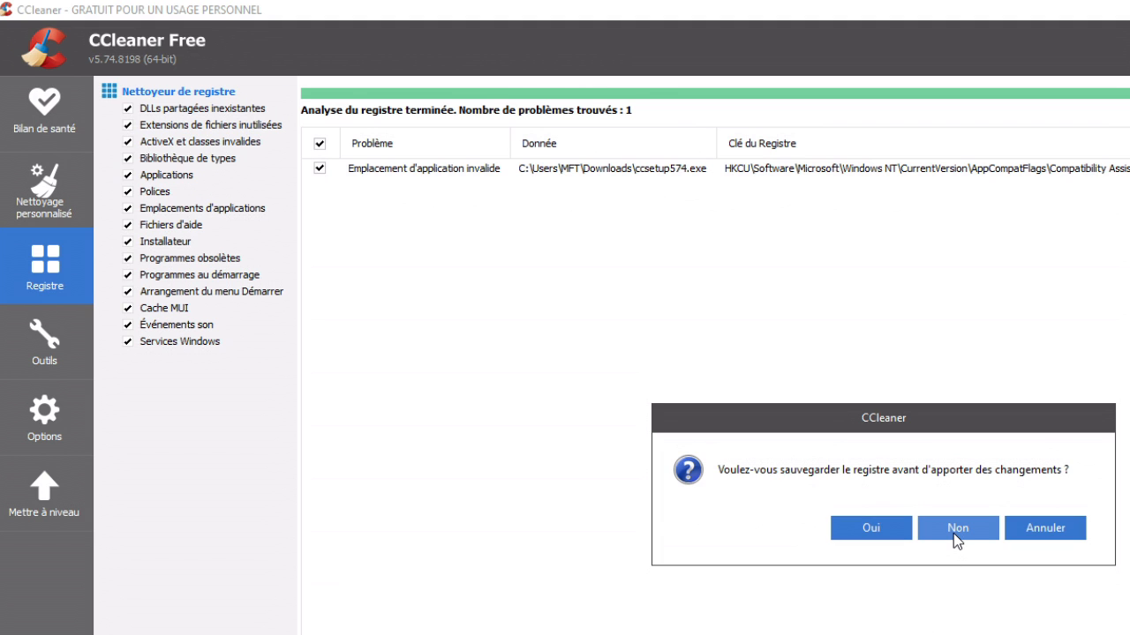
pyautogui.click(888, 531)
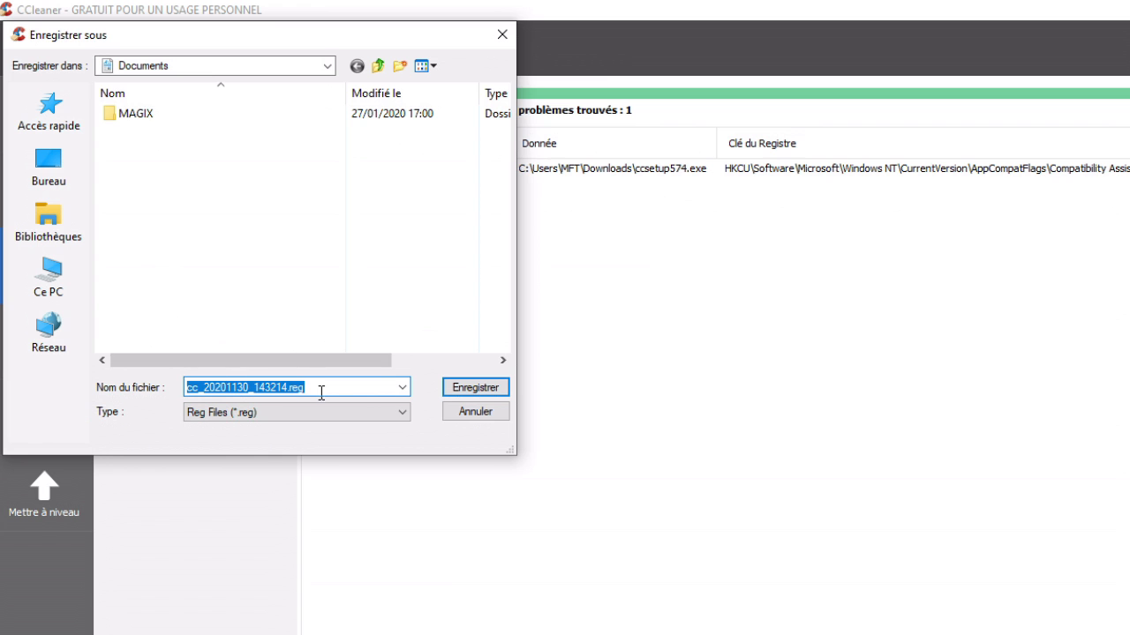
pyautogui.moveTo(358, 392); pyautogui.dragTo(175, 388)
pyautogui.click(468, 411)
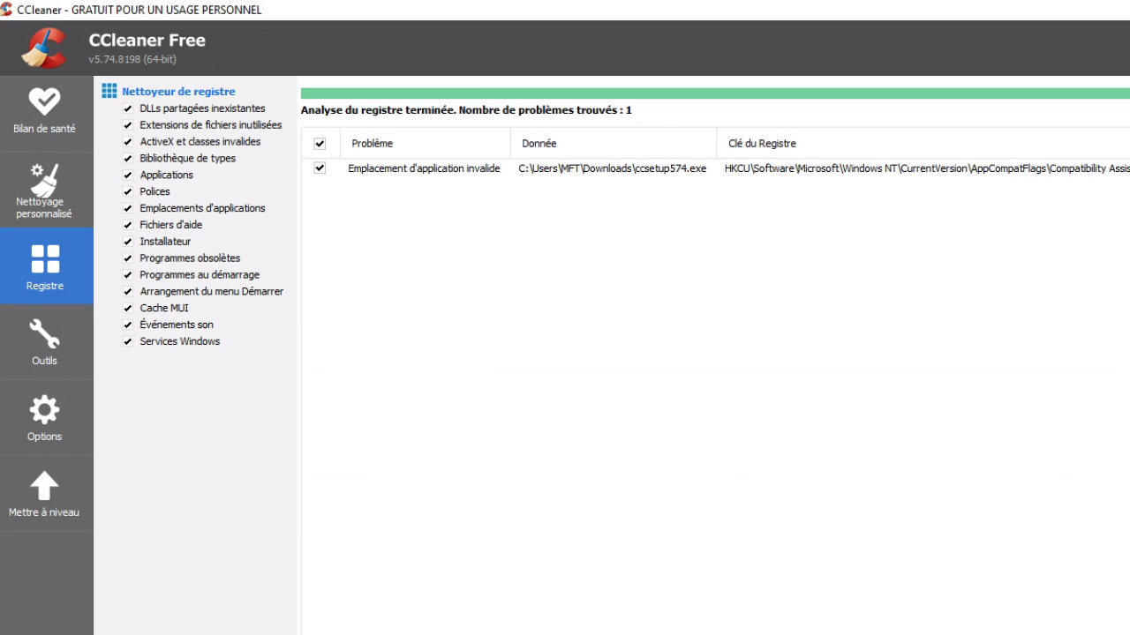
# - Fix the selected invalid application location error without backing up the registry, and close the repair window
pyautogui.click(1121, 631)
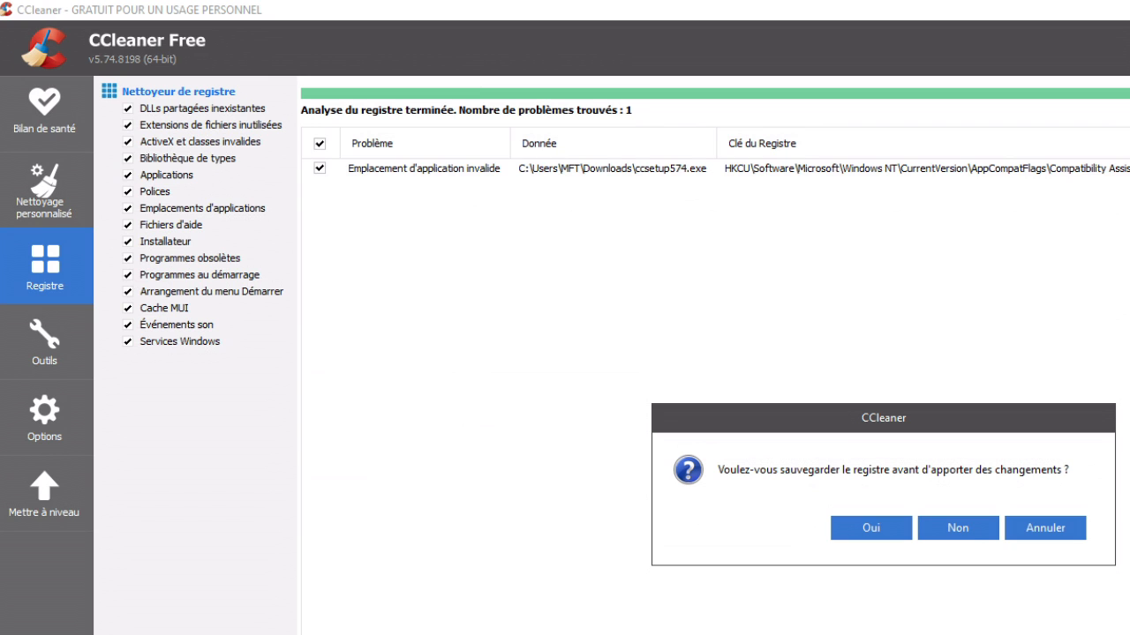
pyautogui.click(935, 523)
pyautogui.click(815, 578)
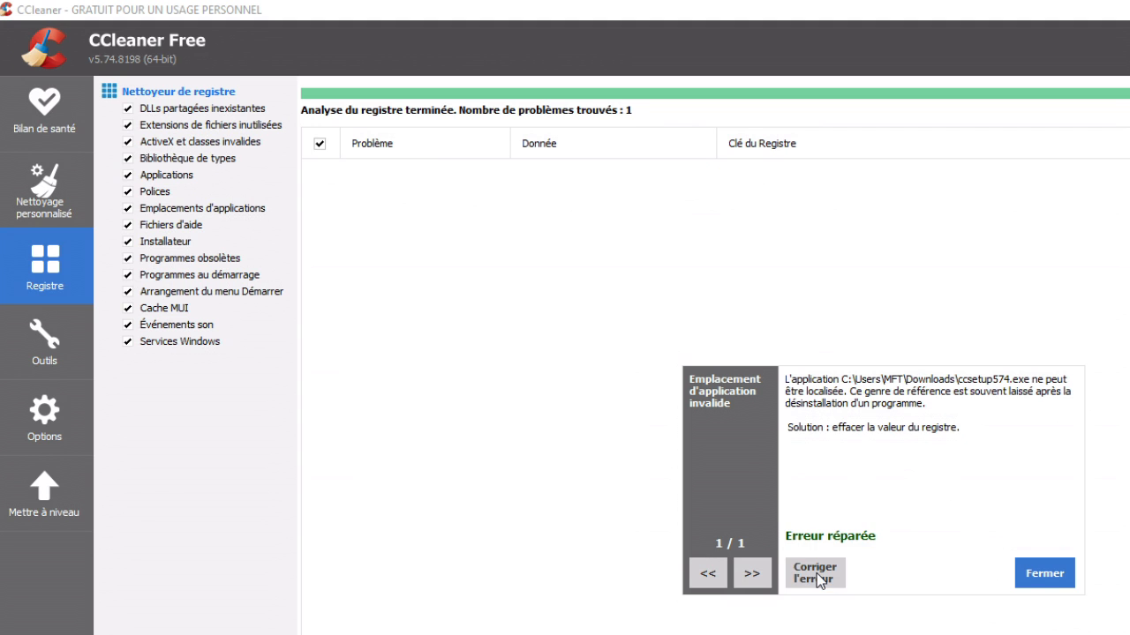
pyautogui.click(1045, 576)
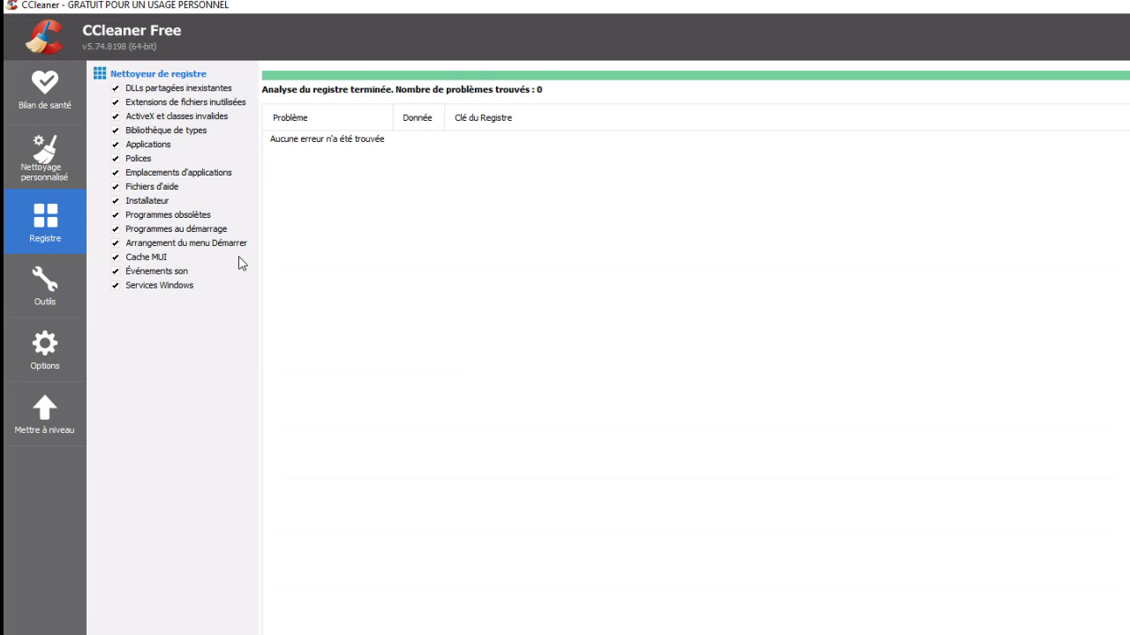
pyautogui.click(62, 181)
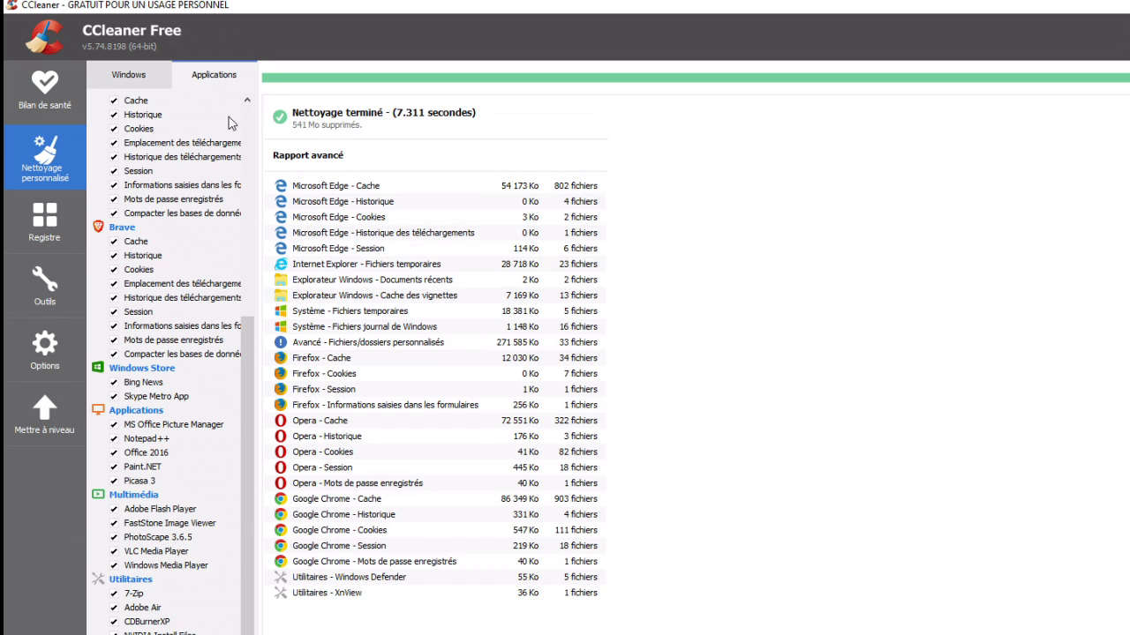
pyautogui.moveTo(245, 379); pyautogui.dragTo(273, 423)
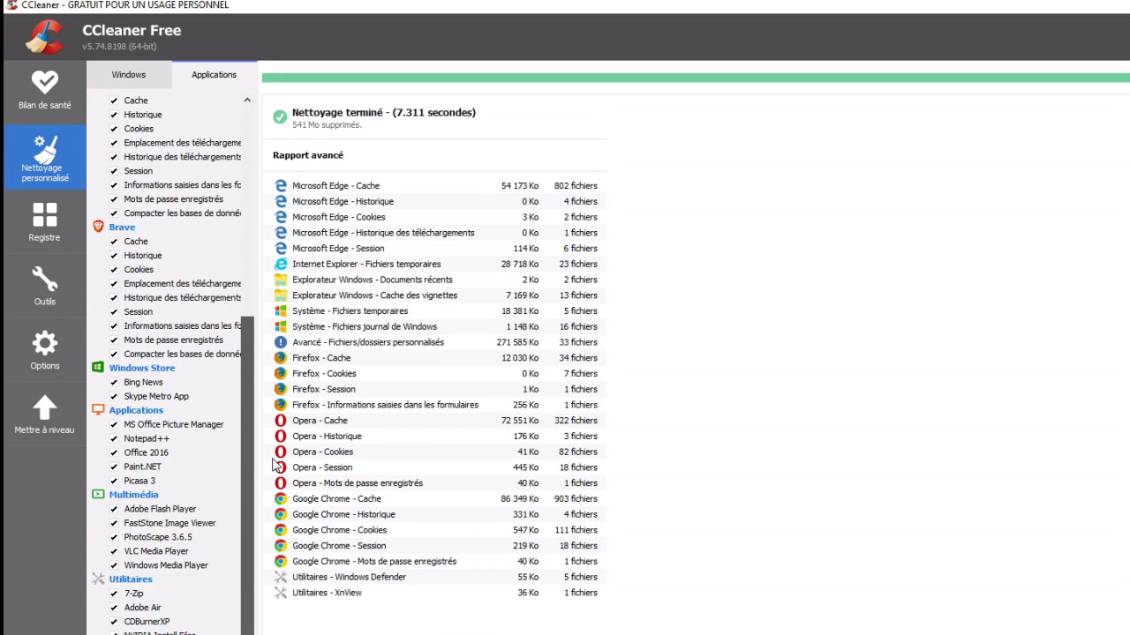
pyautogui.click(318, 634)
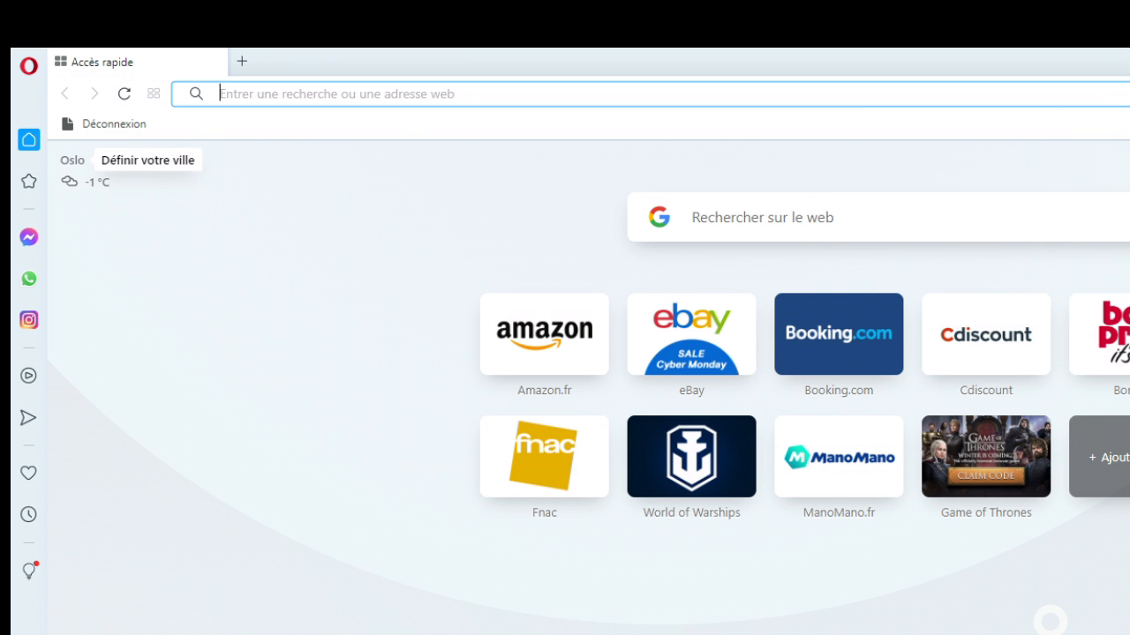
# - Search the web for "ccenhancer" in the Opera browser
pyautogui.write('ccenhancer')
pyautogui.press('Return')
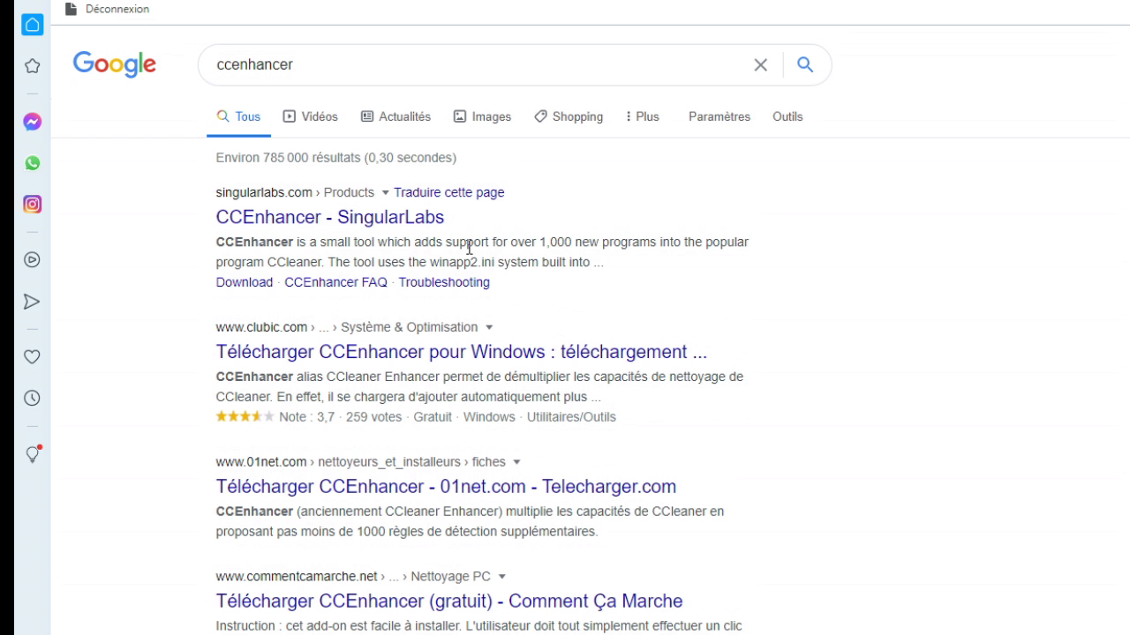
# - Download the CCEnhancer 4.5.6 installer build from the SingularLabs site and launch it
pyautogui.click(389, 217)
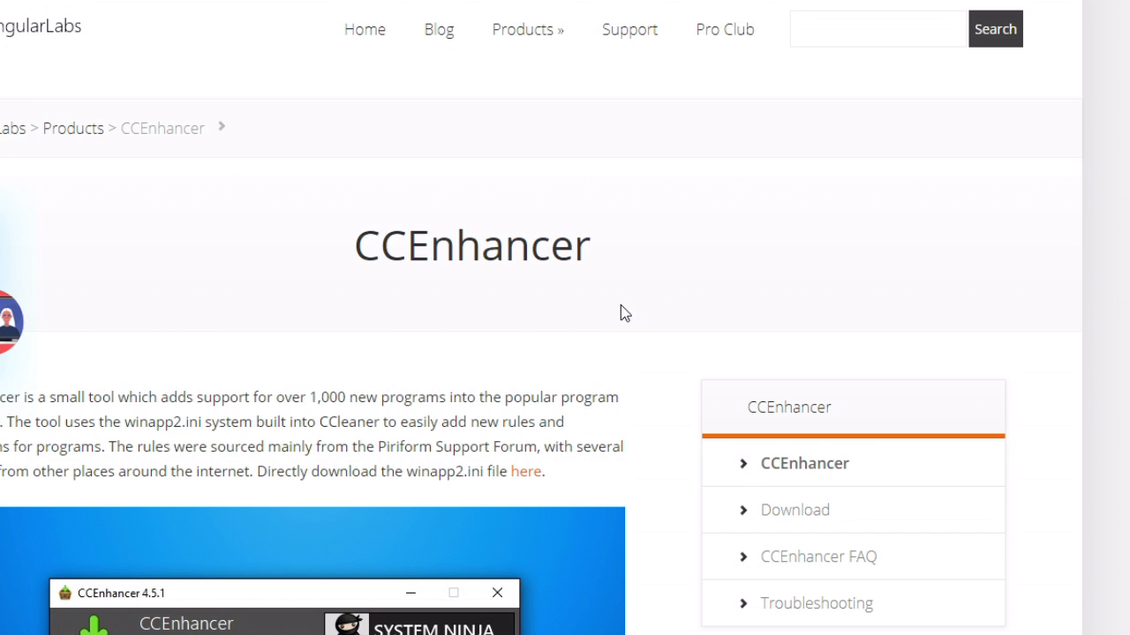
pyautogui.scroll(-2, 662, 301)
pyautogui.click(778, 306)
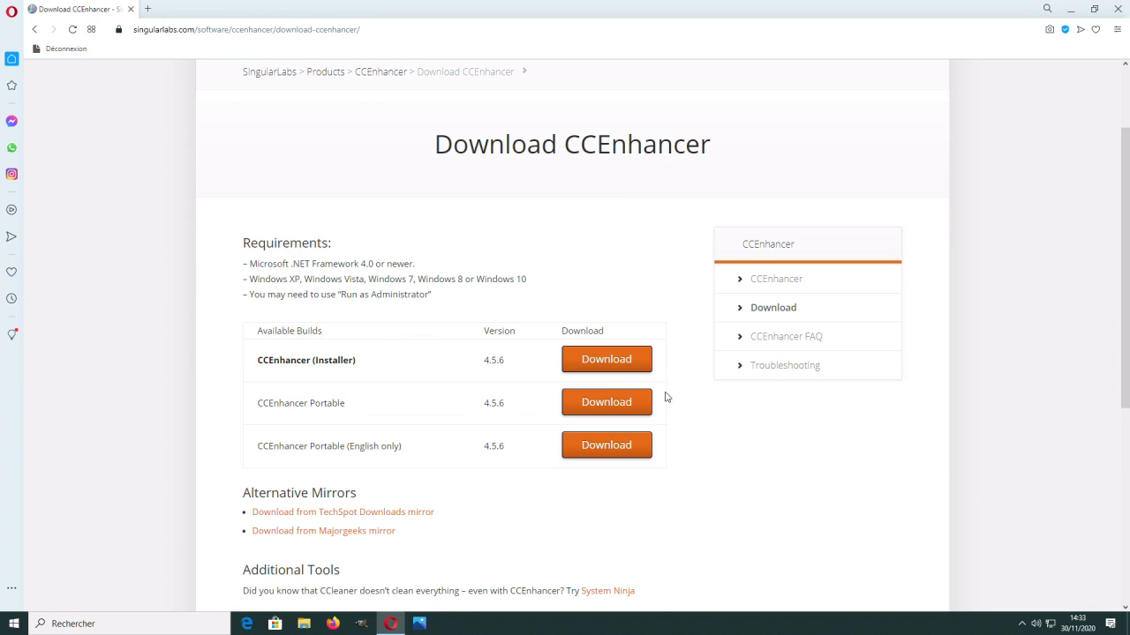
pyautogui.click(632, 362)
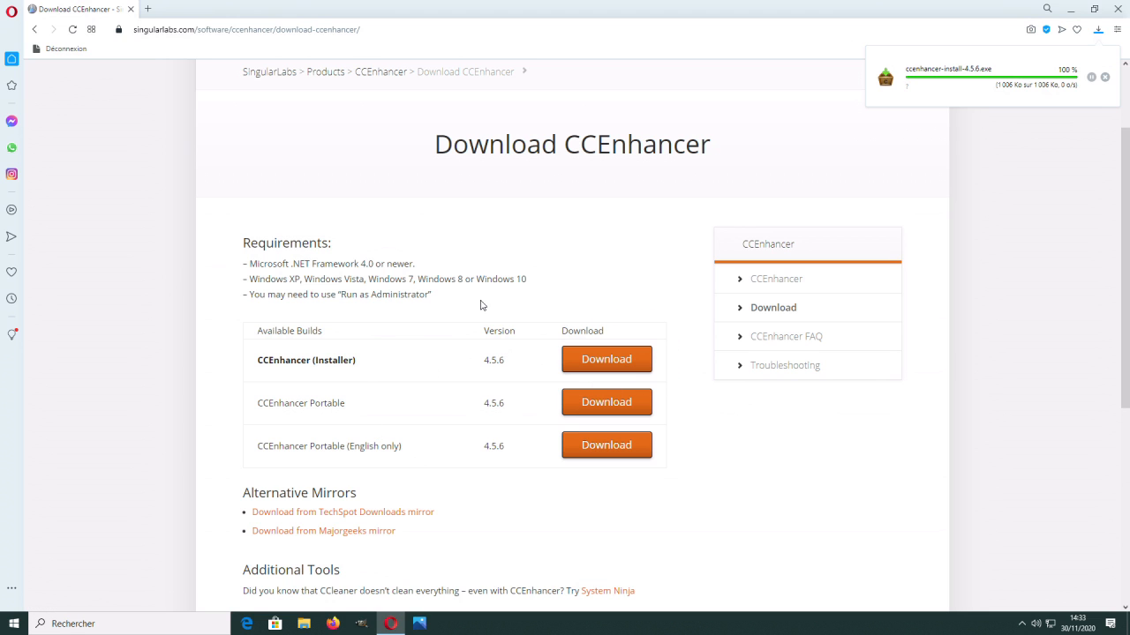
pyautogui.click(984, 80)
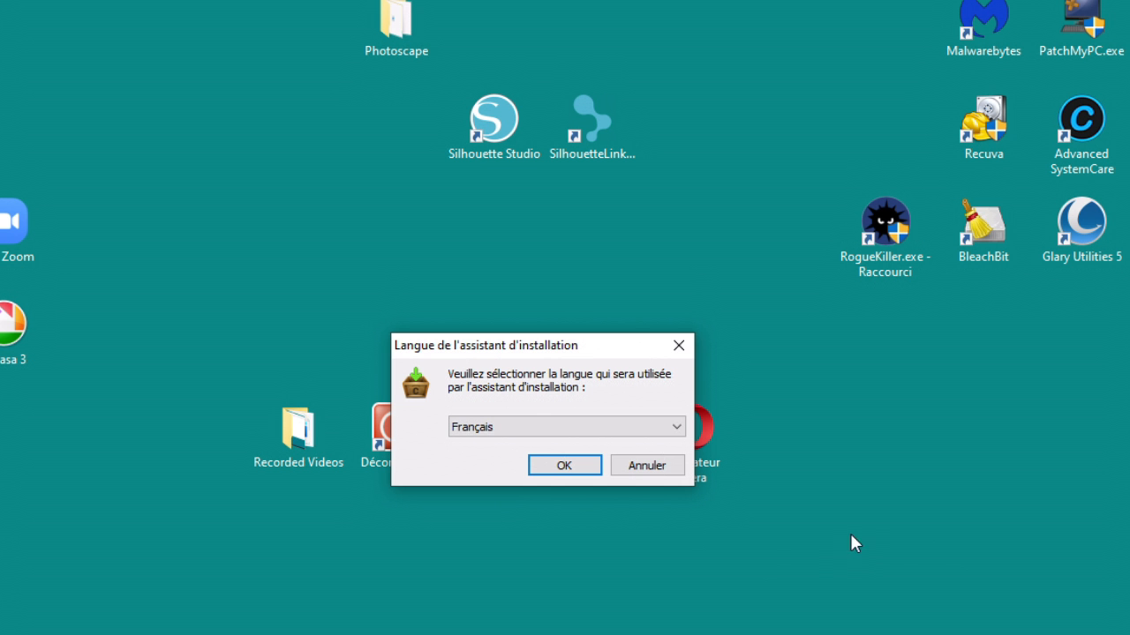
# - Install CCEnhancer in French, accepting the licence, keeping the default folder C:\Program Files (x86)\CCEnhancer and creating a desktop icon
pyautogui.click(595, 469)
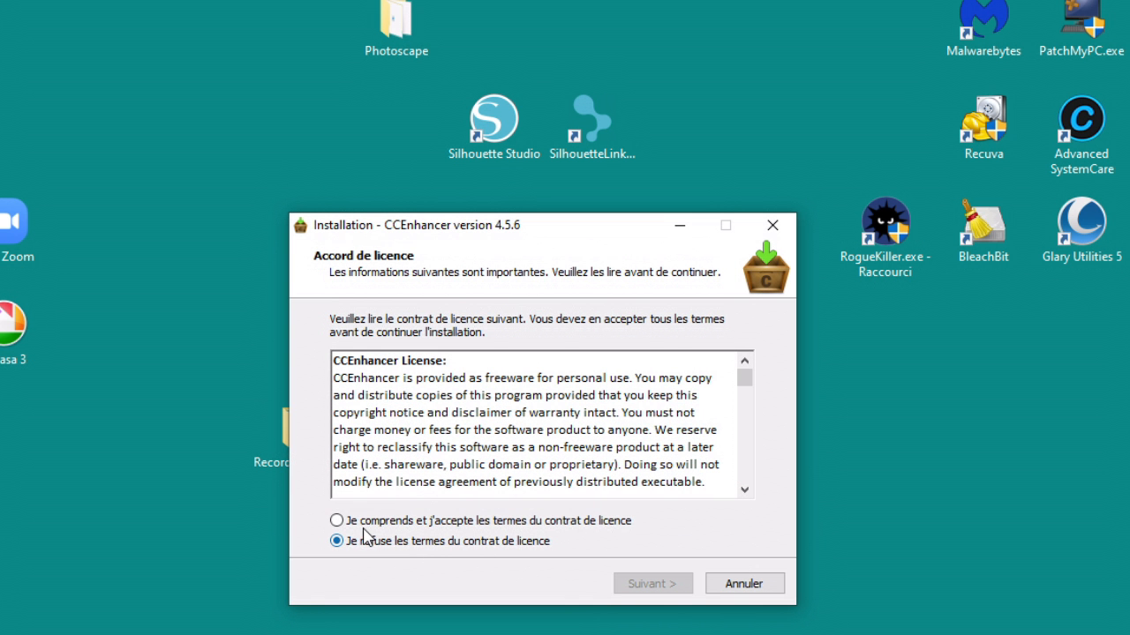
pyautogui.click(337, 522)
pyautogui.click(678, 583)
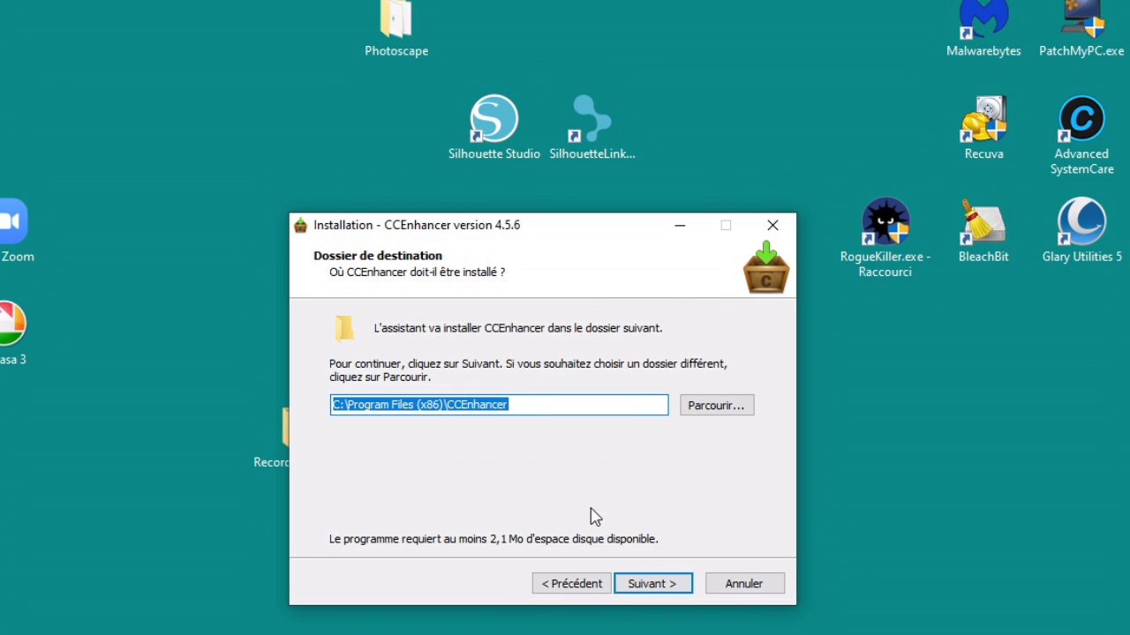
pyautogui.click(645, 583)
pyautogui.click(341, 384)
pyautogui.click(651, 585)
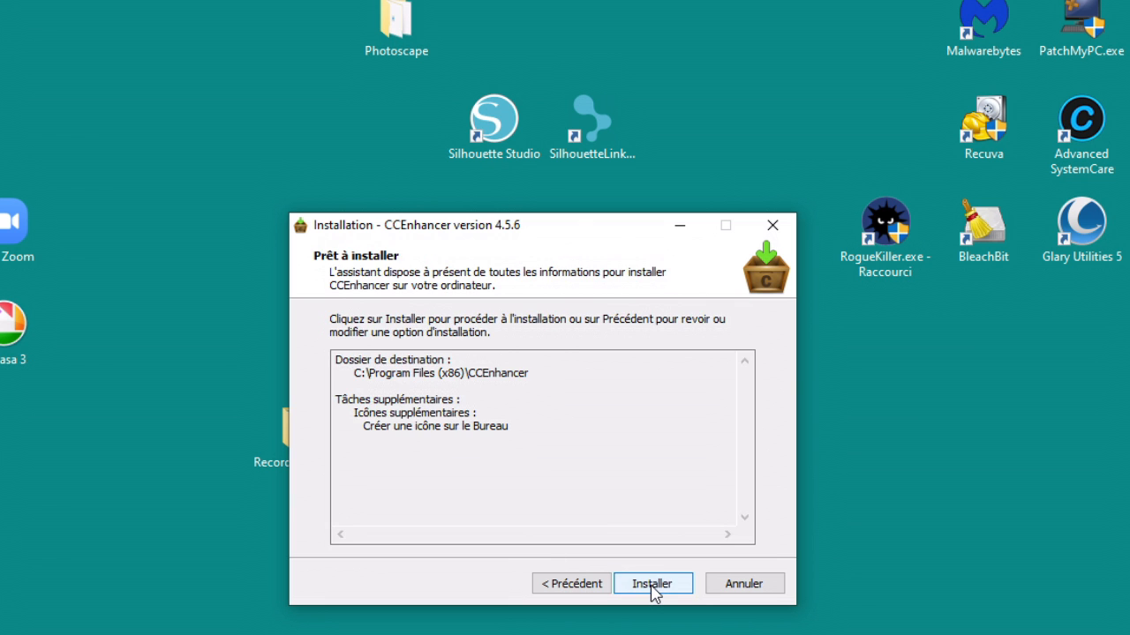
pyautogui.click(653, 587)
pyautogui.click(658, 588)
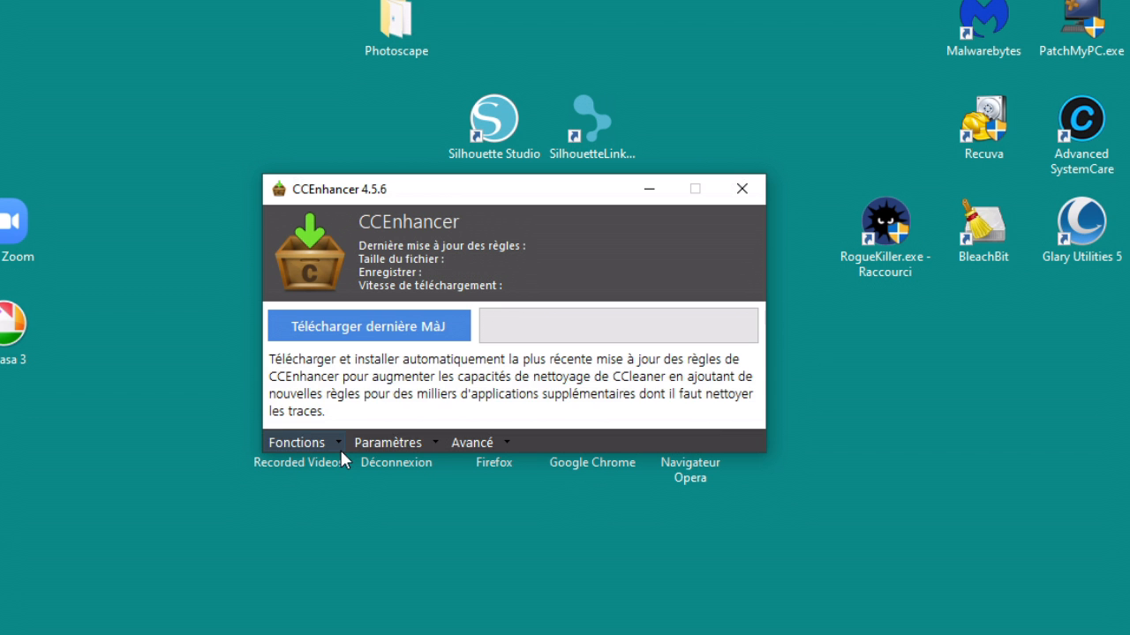
# - Enable updating at Windows startup in CCEnhancer's settings, review the portable version locations and custom entries, and save
pyautogui.click(448, 325)
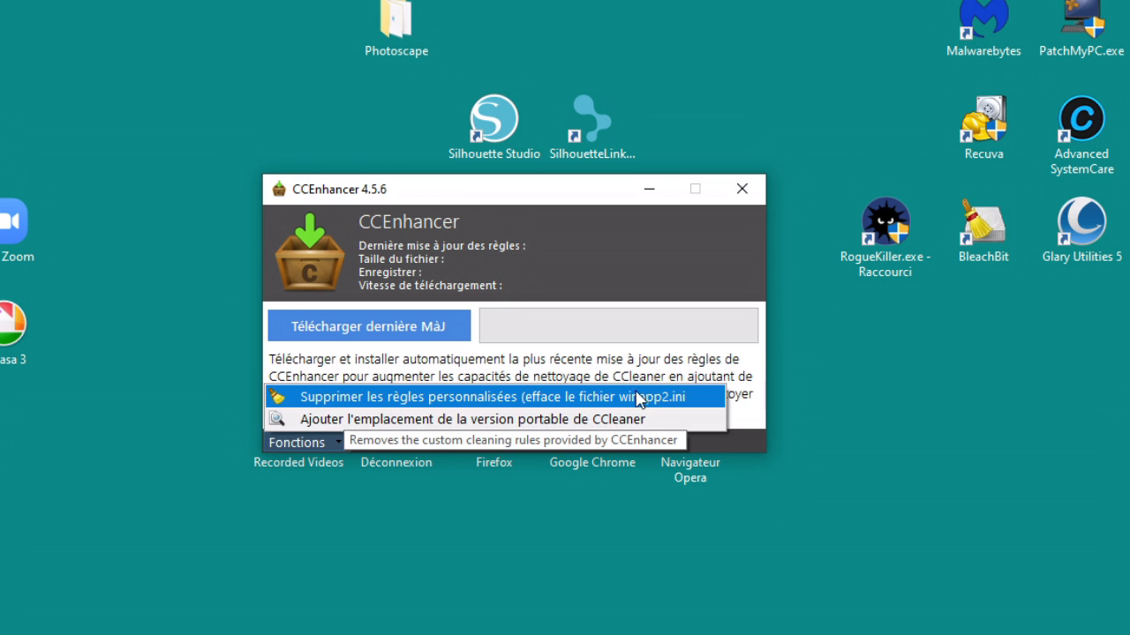
pyautogui.click(419, 437)
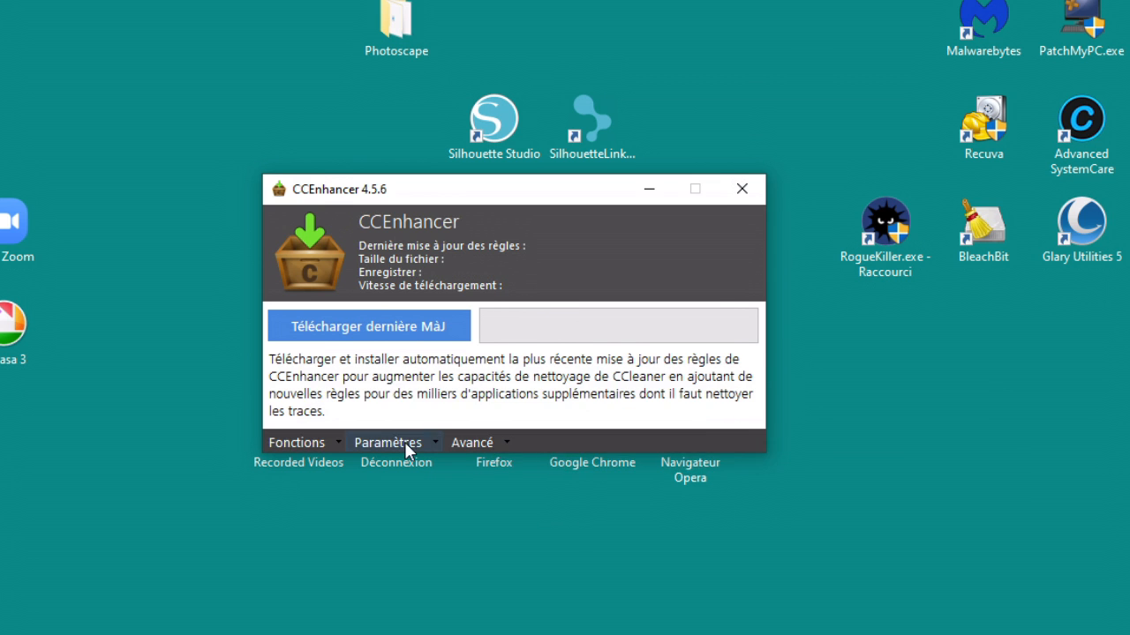
pyautogui.click(404, 442)
pyautogui.click(327, 265)
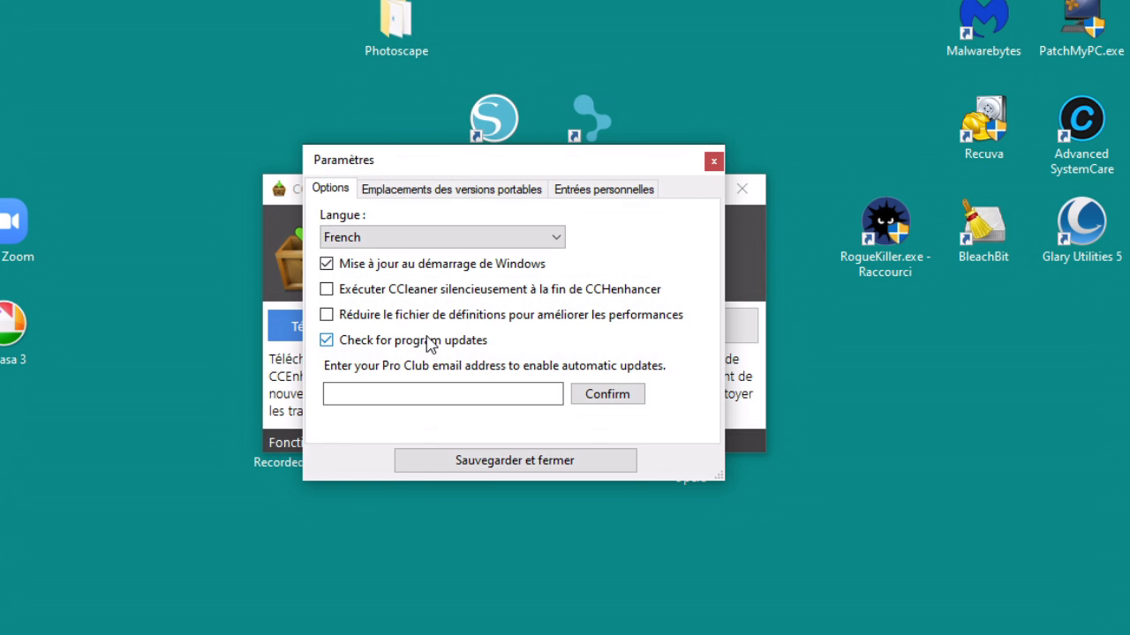
pyautogui.click(468, 191)
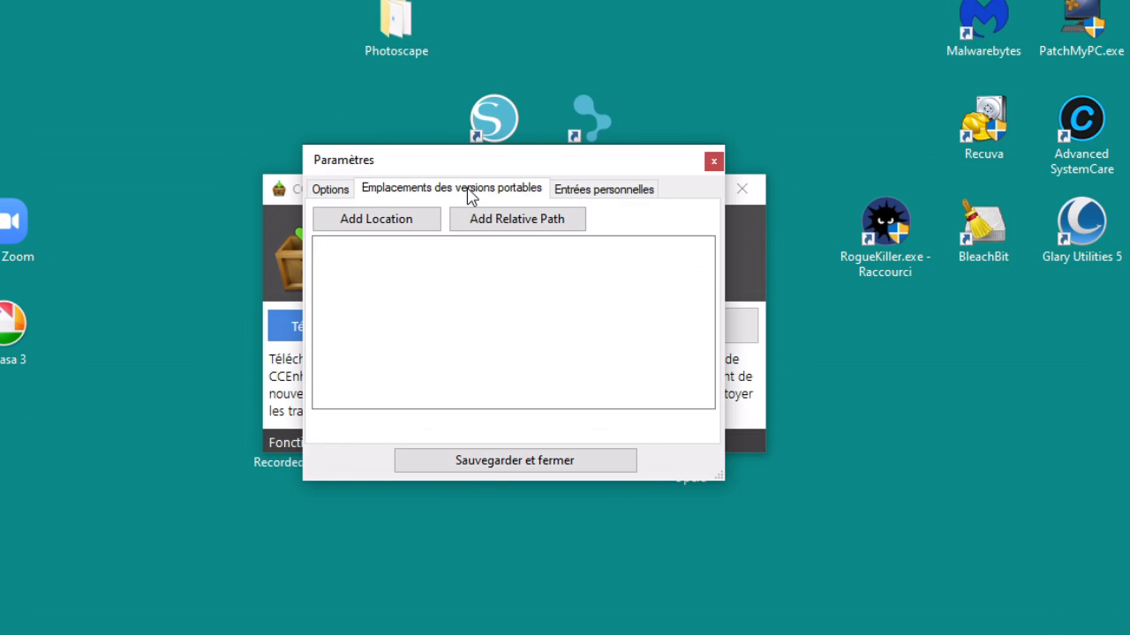
pyautogui.click(602, 191)
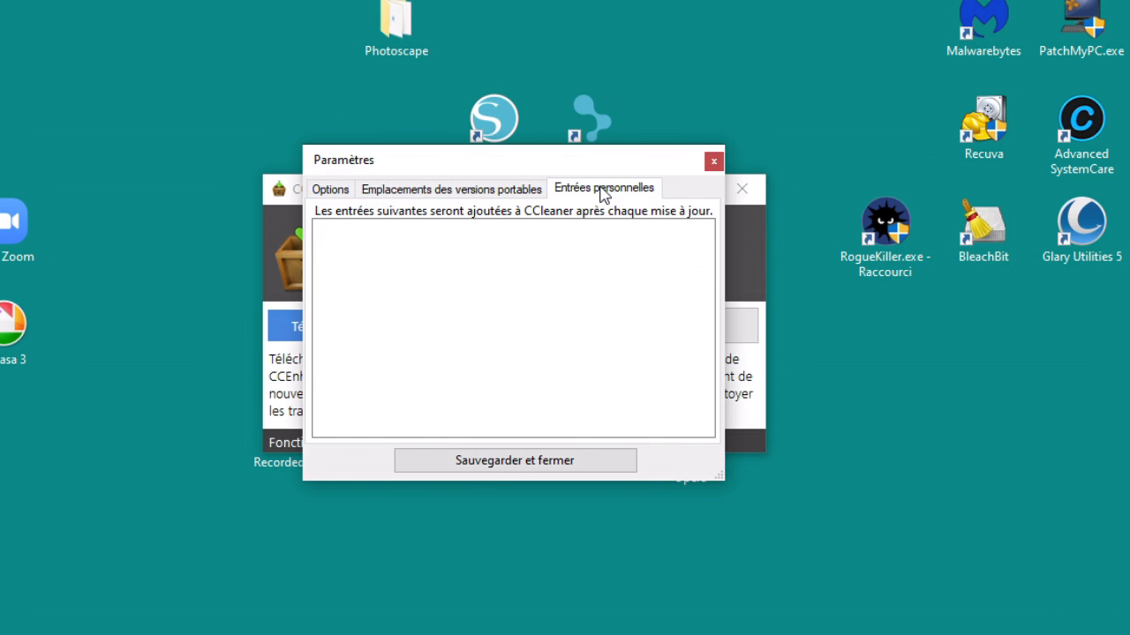
pyautogui.click(547, 459)
# - Review CCEnhancer's advanced functions, download the latest cleaning rules and let CCleaner open
pyautogui.click(500, 450)
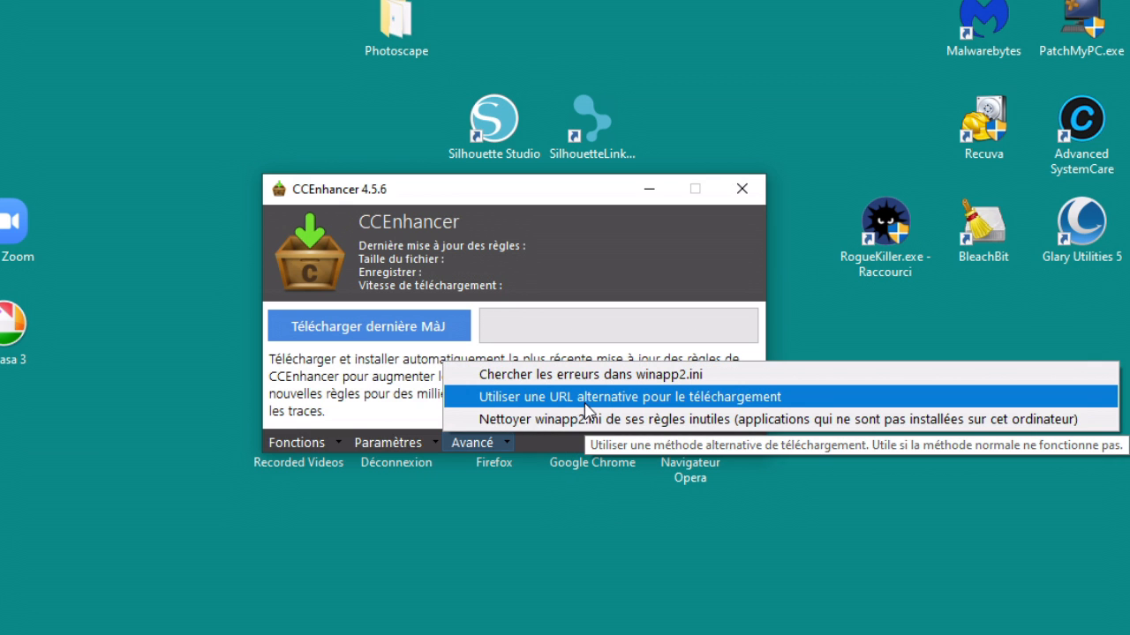
pyautogui.click(364, 331)
pyautogui.click(575, 490)
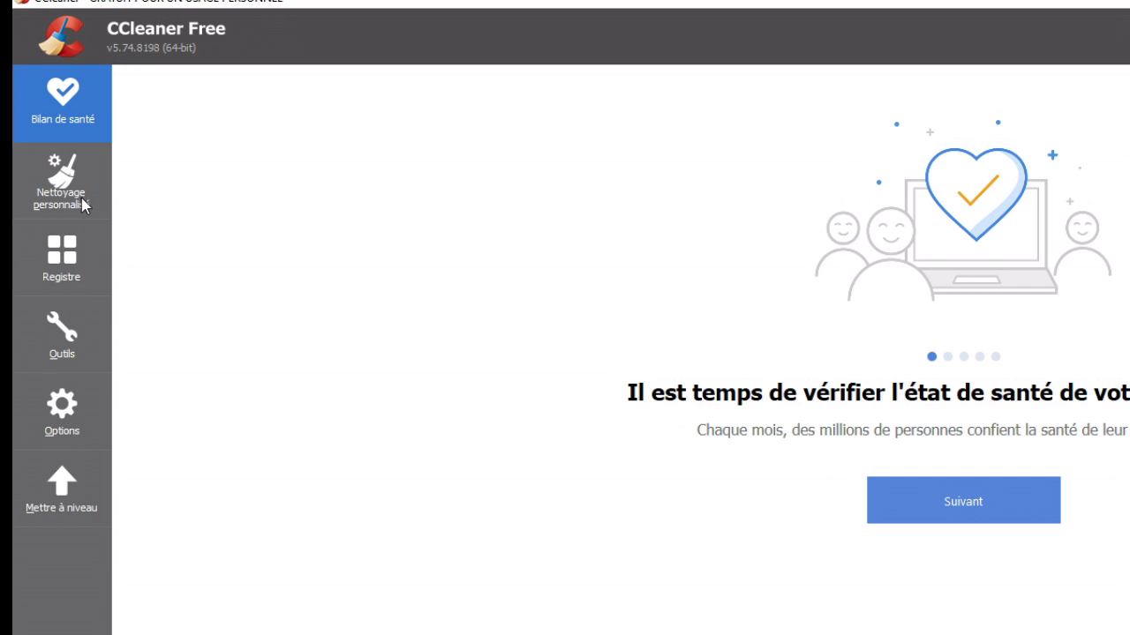
# - Open the application rules of CCleaner's custom cleaning and wait for them to load
pyautogui.click(82, 205)
pyautogui.click(294, 95)
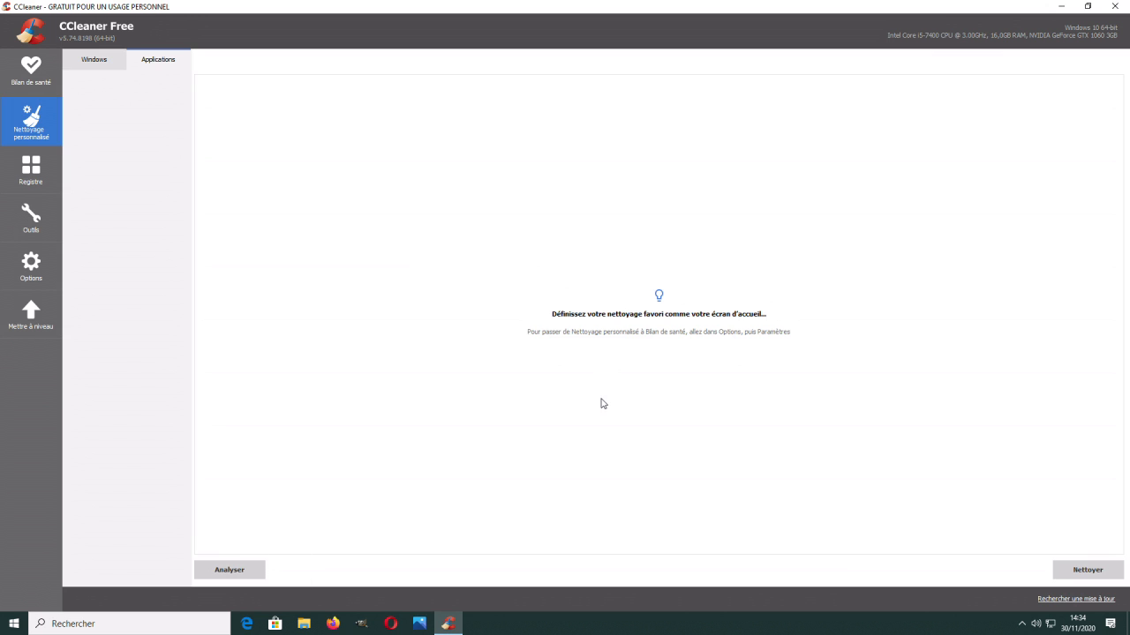
pyautogui.click(1022, 624)
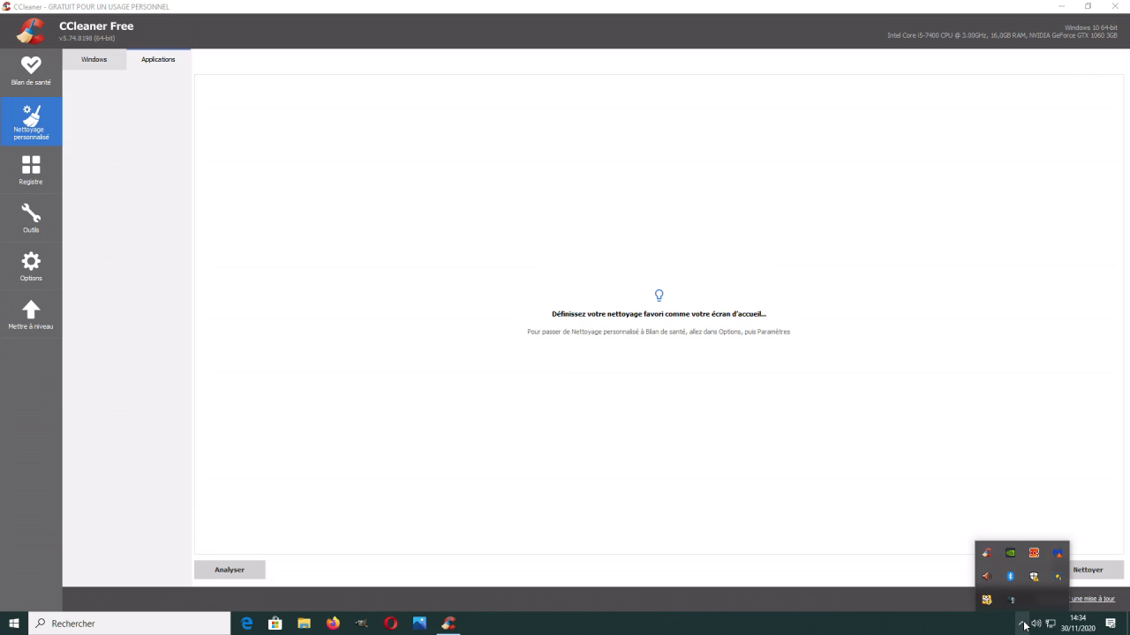
pyautogui.click(1023, 624)
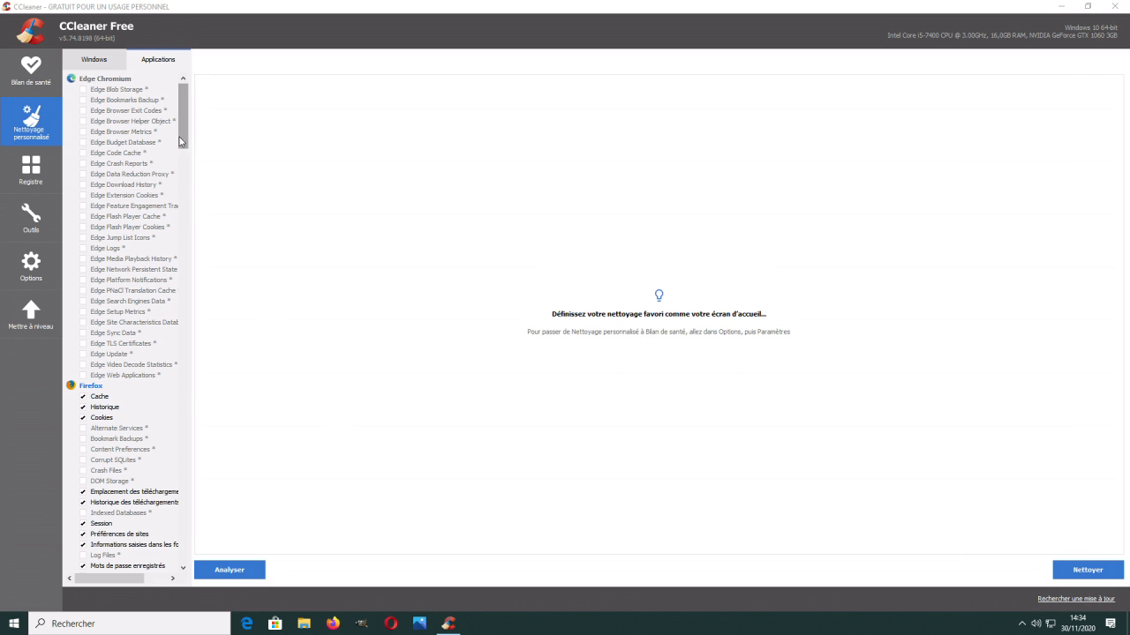
# - Enable all added cleaning rules for Edge Chromium, Firefox and the remaining application categories down to Windows
pyautogui.moveTo(183, 123); pyautogui.dragTo(191, 100)
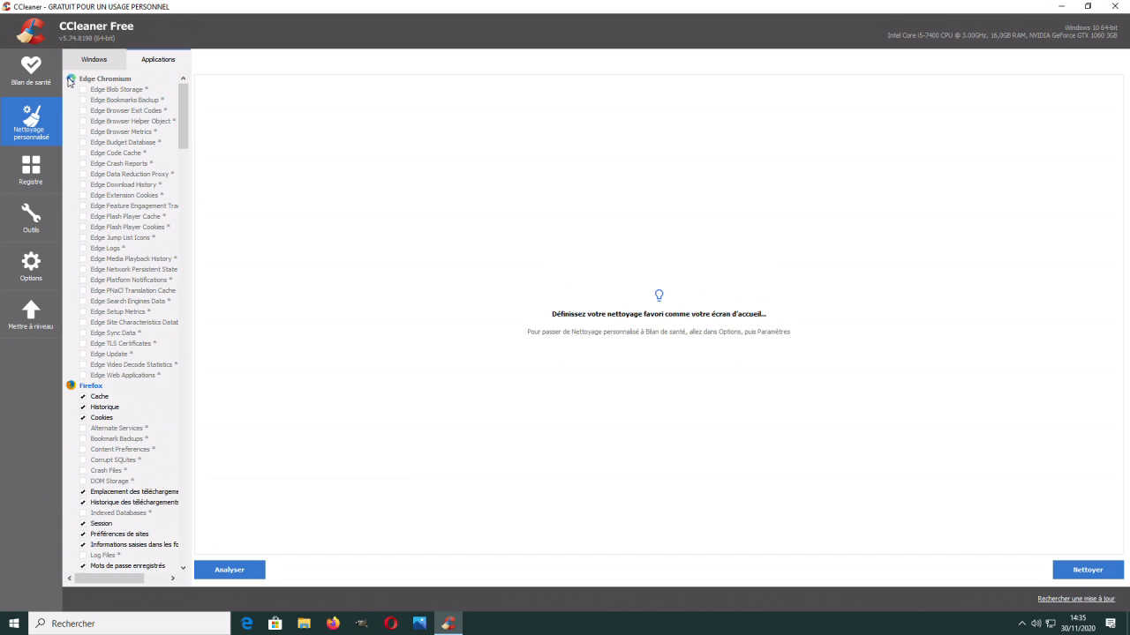
pyautogui.click(71, 80)
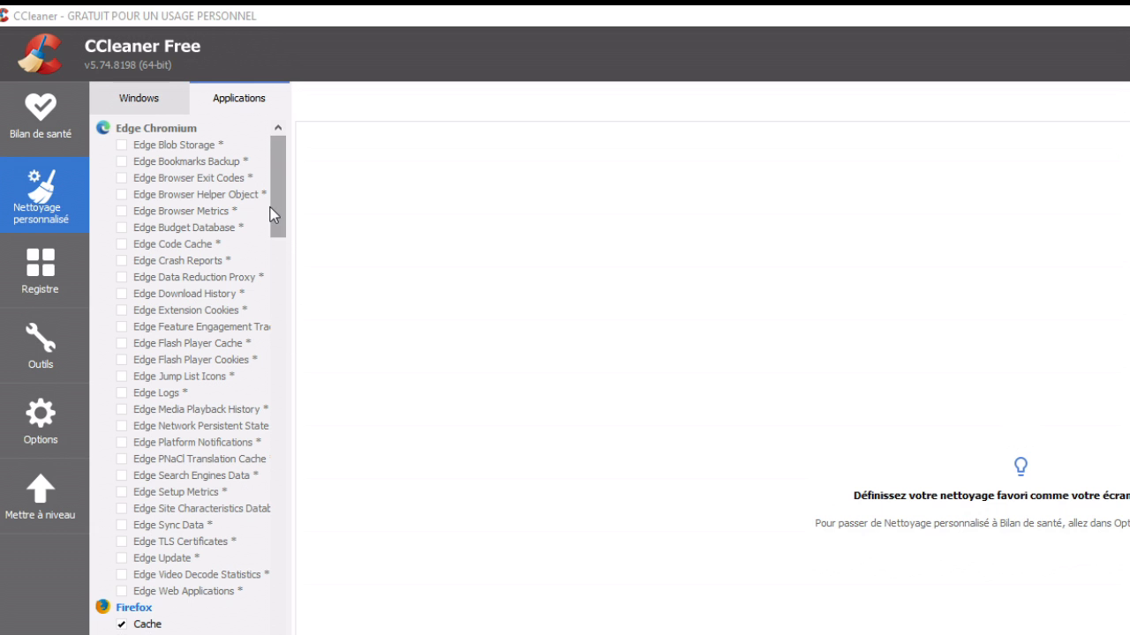
pyautogui.moveTo(273, 200); pyautogui.dragTo(291, 156)
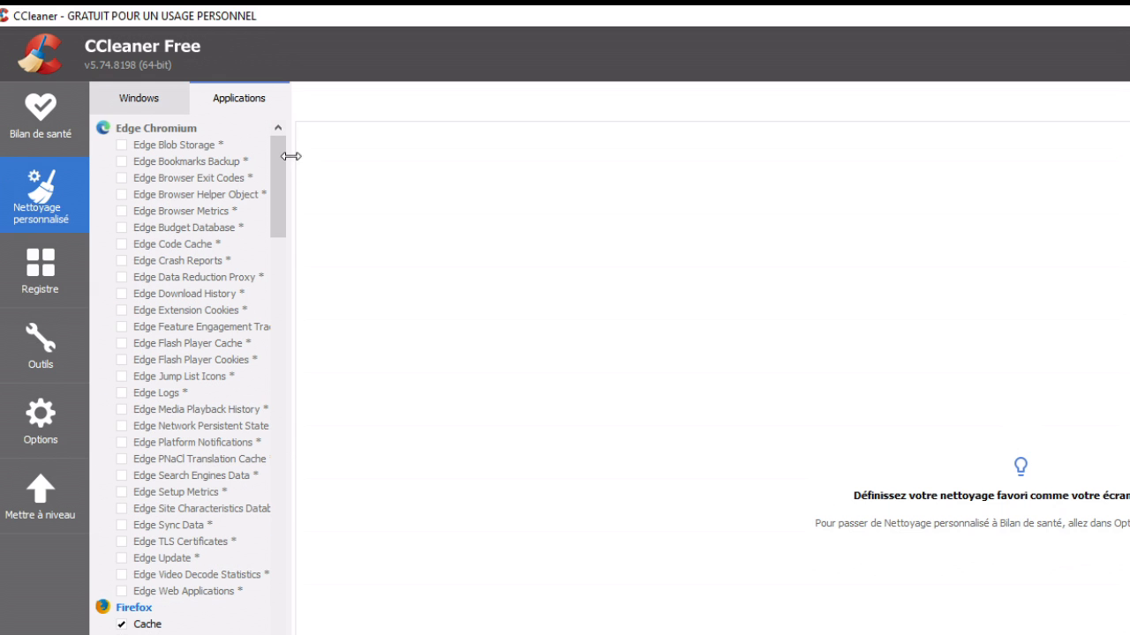
pyautogui.click(104, 131)
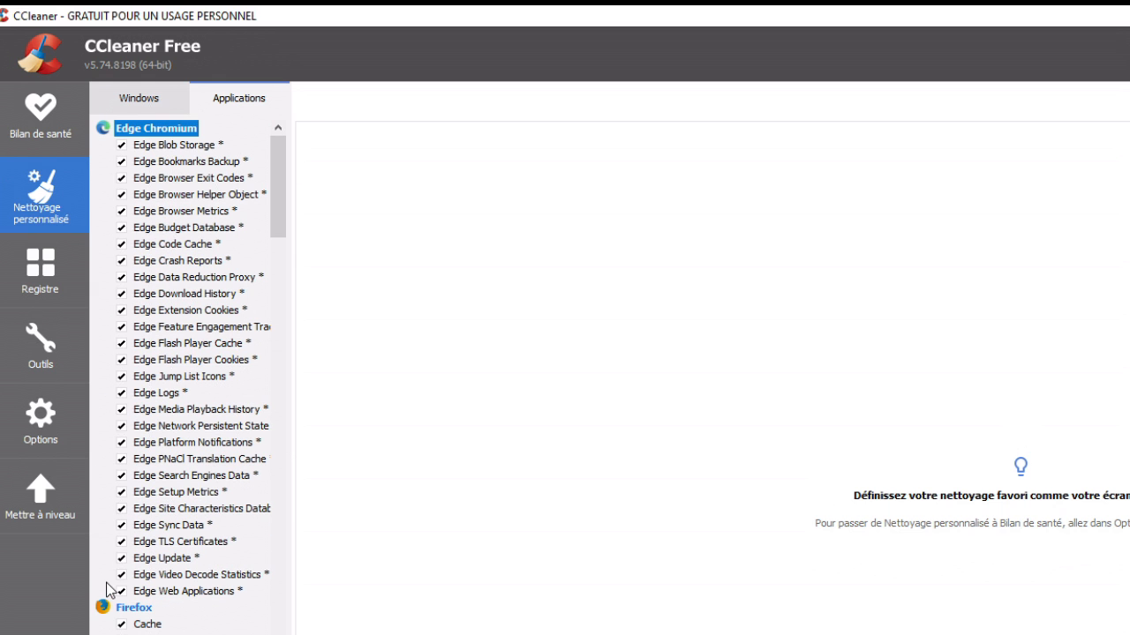
pyautogui.click(105, 609)
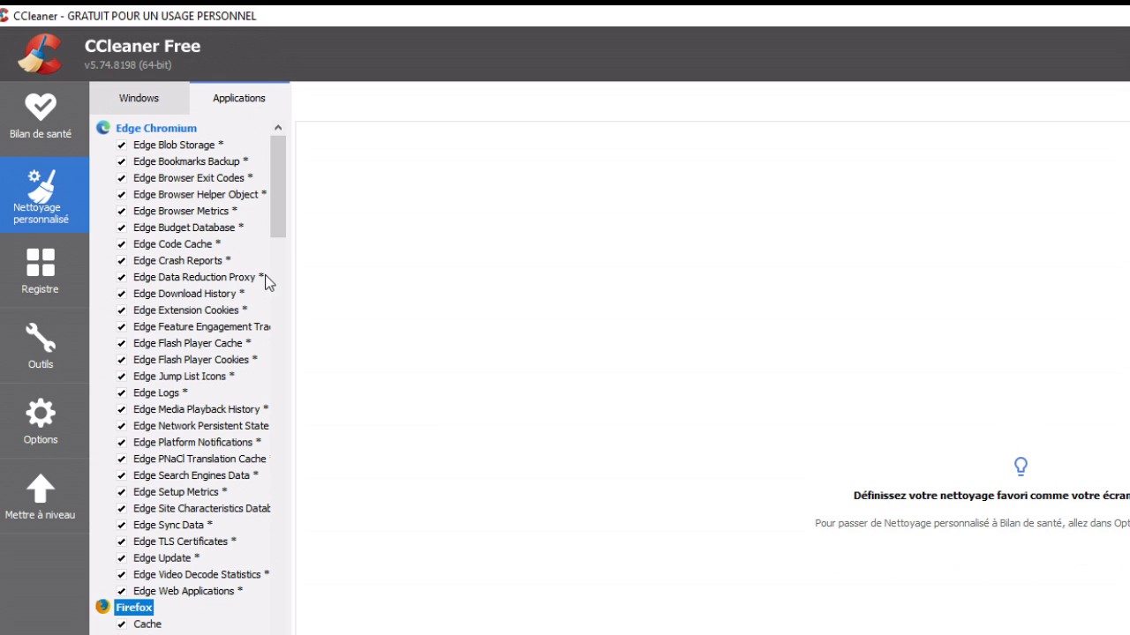
pyautogui.moveTo(277, 205); pyautogui.dragTo(278, 614)
pyautogui.click(104, 278)
pyautogui.click(104, 248)
pyautogui.click(104, 248)
pyautogui.click(104, 344)
pyautogui.click(105, 344)
pyautogui.click(106, 294)
pyautogui.click(107, 295)
pyautogui.click(104, 305)
pyautogui.click(104, 305)
pyautogui.click(104, 477)
pyautogui.click(104, 509)
pyautogui.scroll(-20, 106, 494)
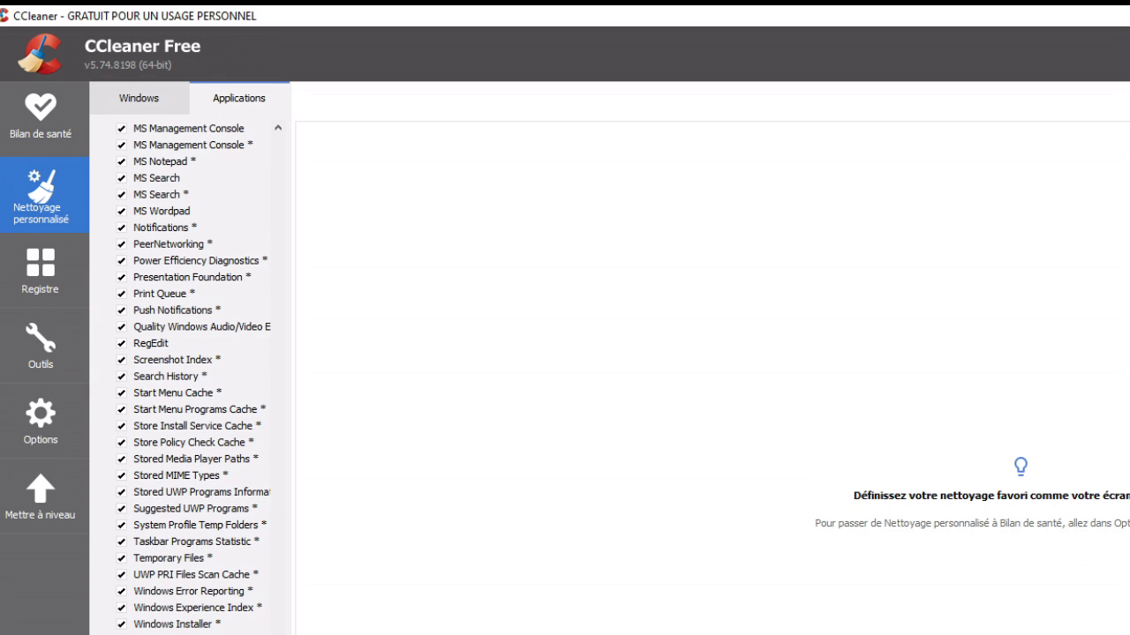
# - Check the Windows cleaning rules, return to the application rules and analyse the selected items
pyautogui.moveTo(279, 628); pyautogui.dragTo(279, 146)
pyautogui.click(106, 100)
pyautogui.scroll(-1, 285, 456)
pyautogui.click(249, 112)
pyautogui.click(462, 508)
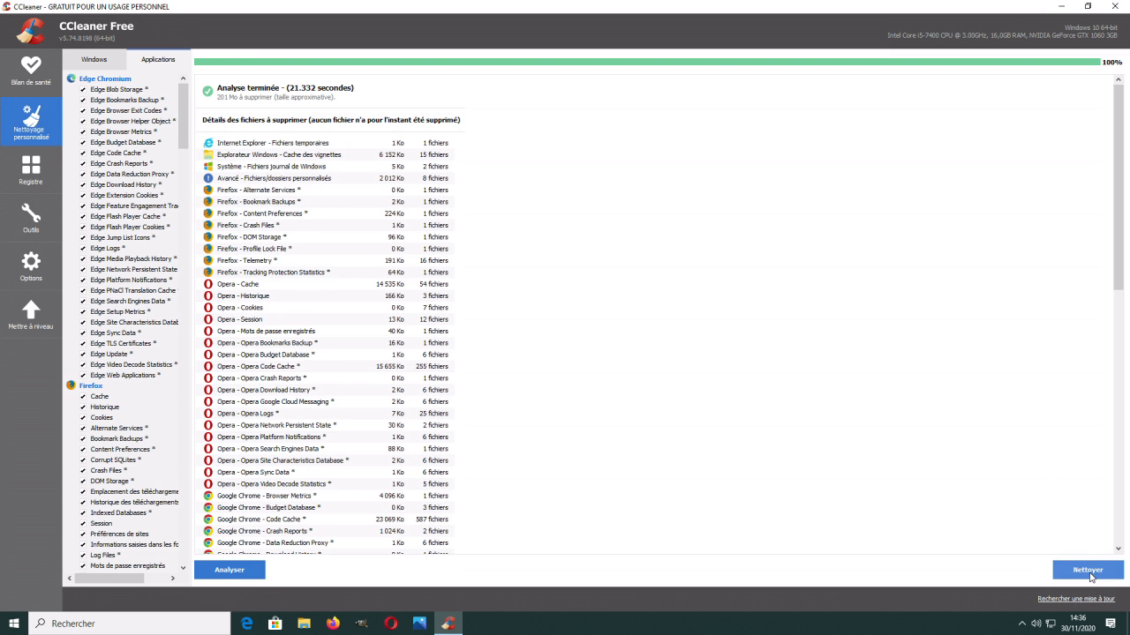
# - Clean the analysed files, run the cleaning a second time and close CCleaner
pyautogui.click(1090, 572)
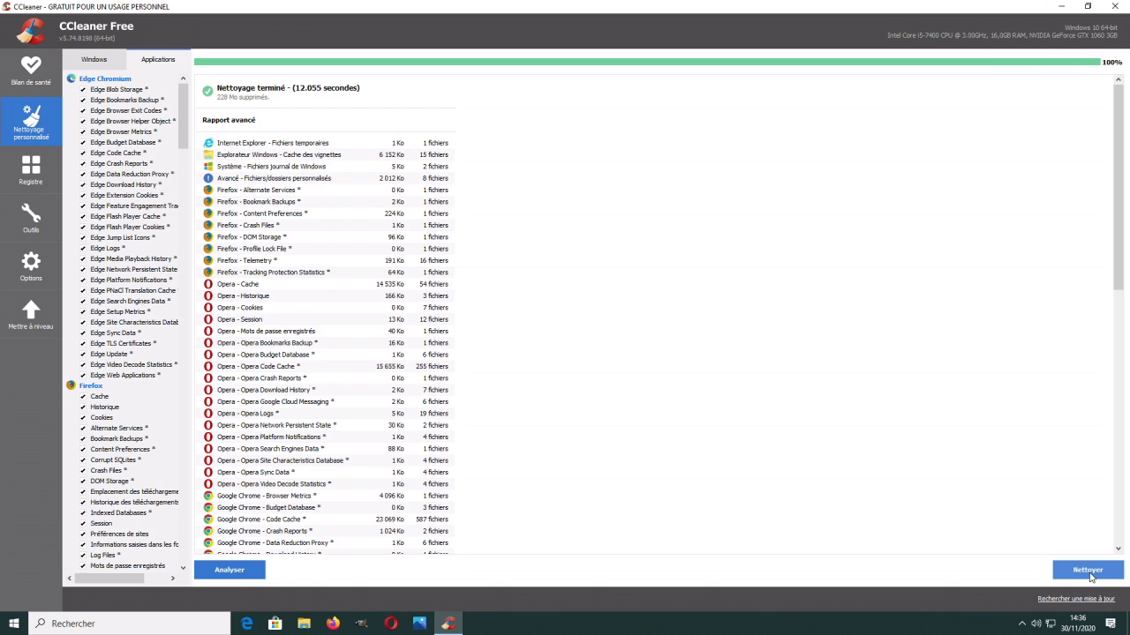
pyautogui.click(1098, 573)
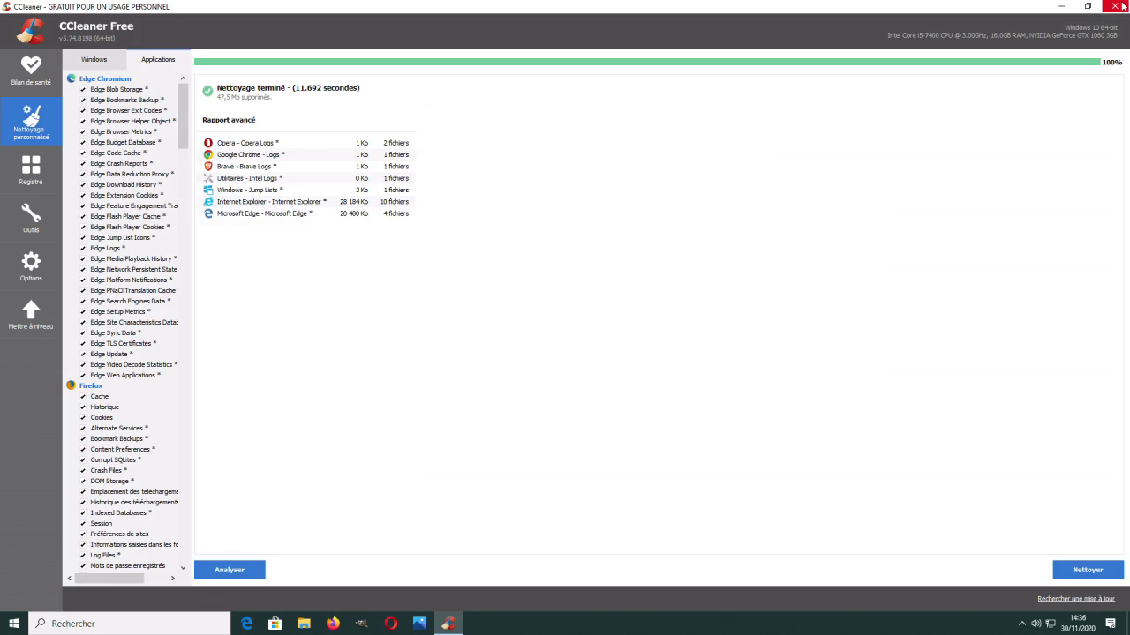
pyautogui.click(1116, 7)
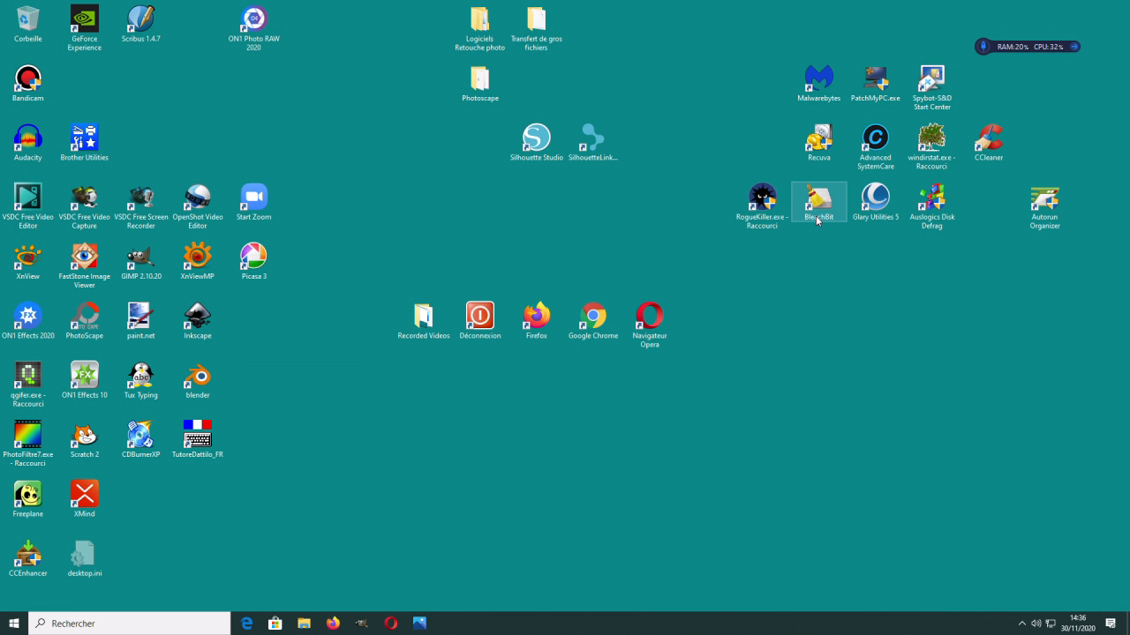
# - Move the CCEnhancer desktop shortcut beside Recuva, and launch CCEnhancer from it
pyautogui.moveTo(40, 554); pyautogui.dragTo(762, 139)
pyautogui.click(762, 138)
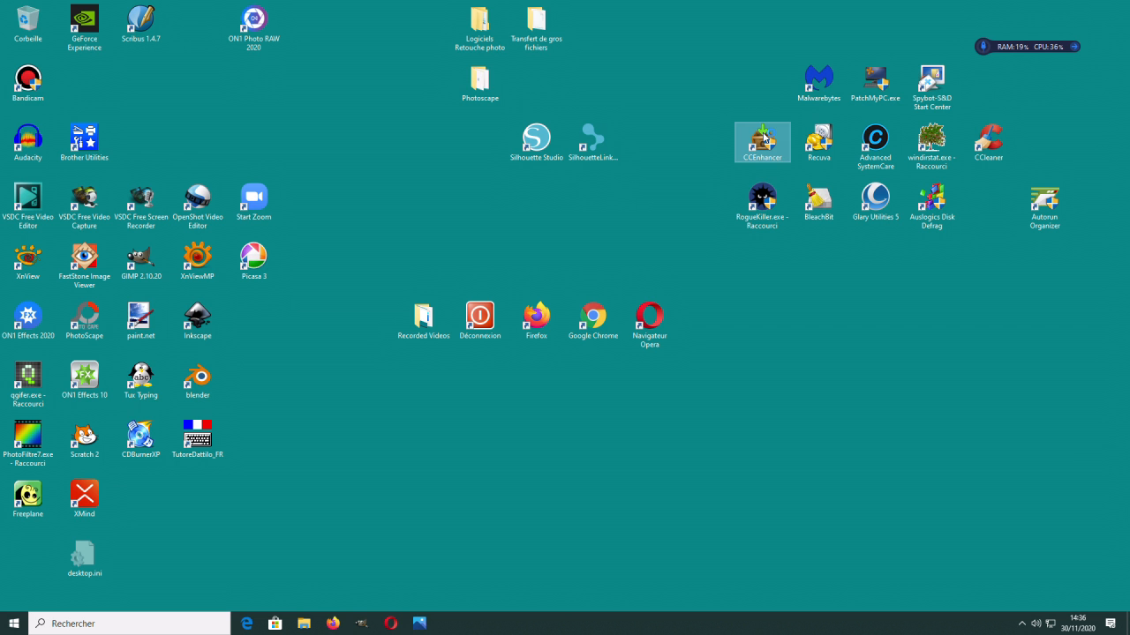
pyautogui.click(542, 402)
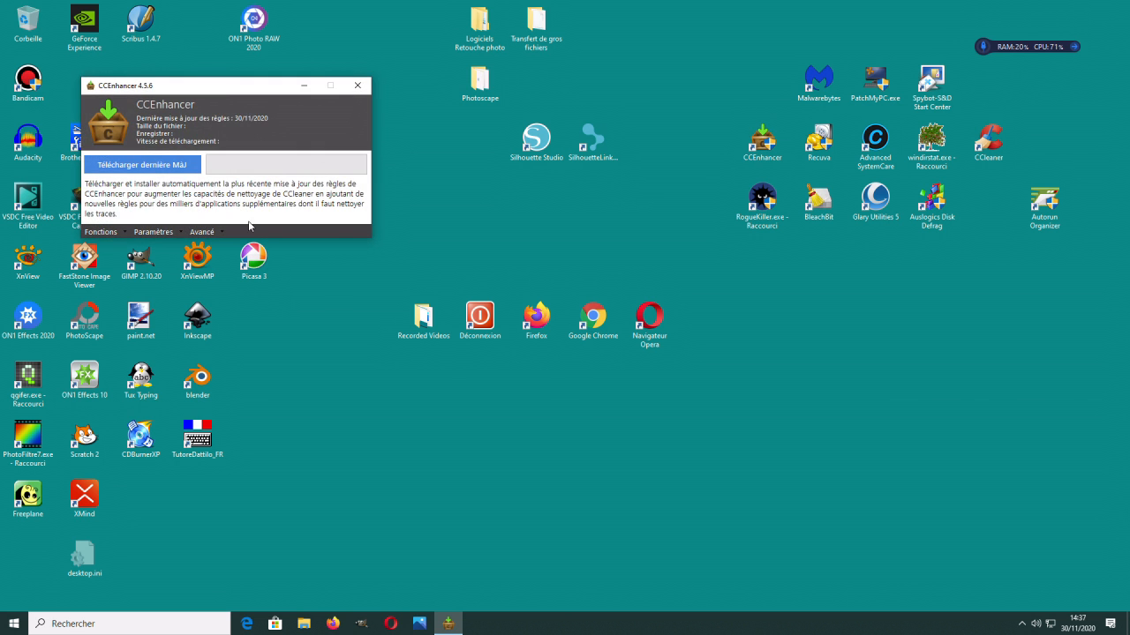
# - Check winapp2.ini for errors and strip its rules for applications not installed on this computer
pyautogui.click(343, 435)
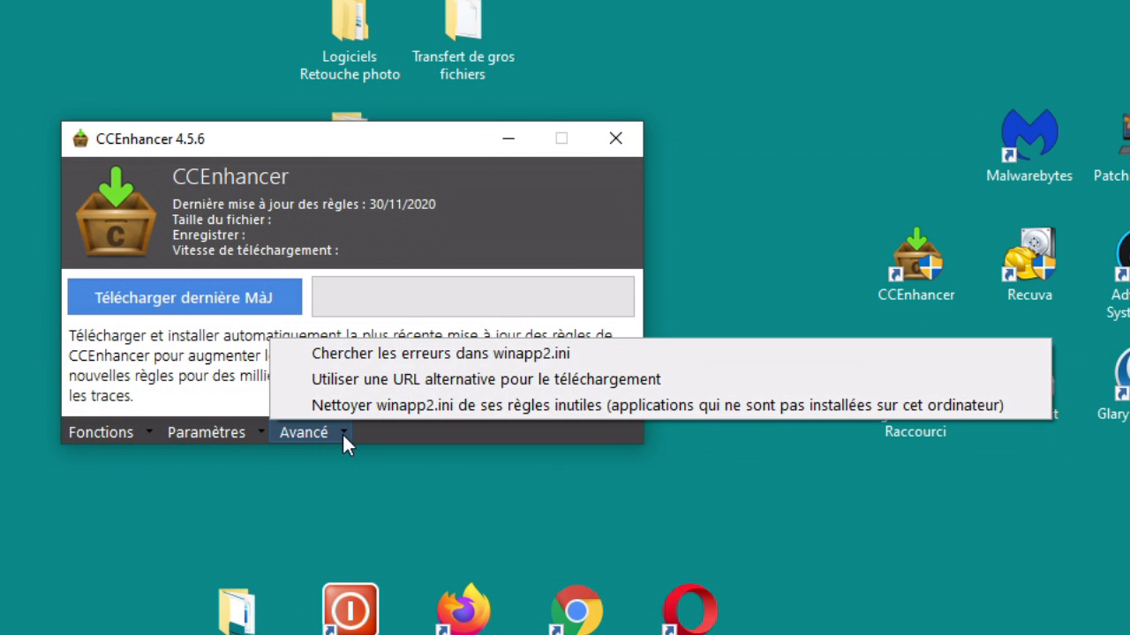
pyautogui.click(350, 358)
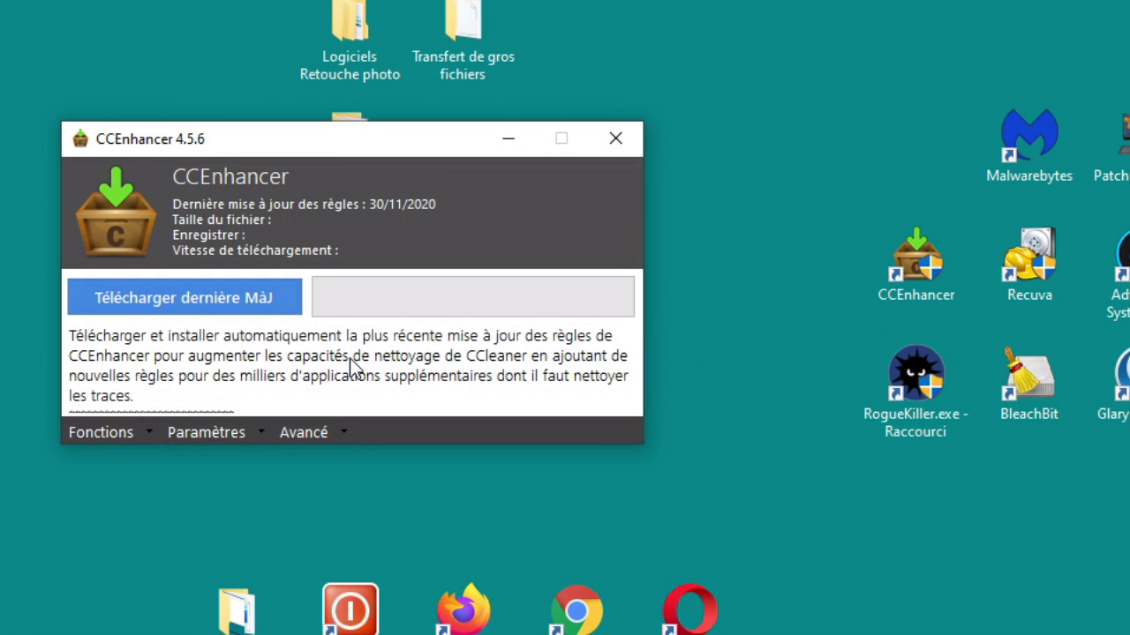
pyautogui.click(346, 423)
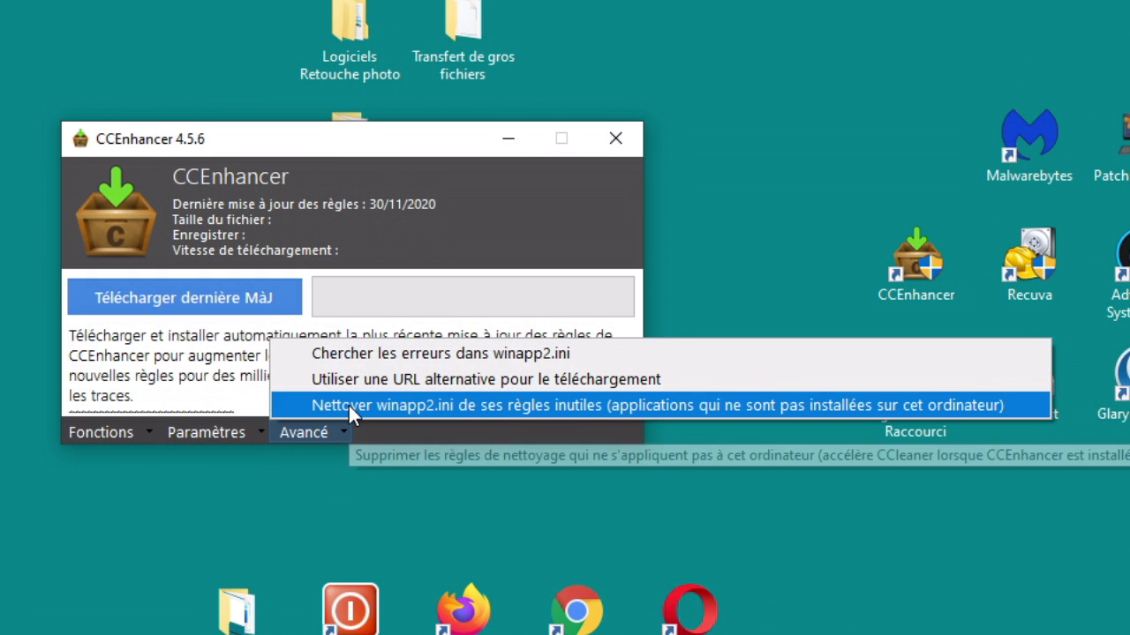
pyautogui.click(348, 405)
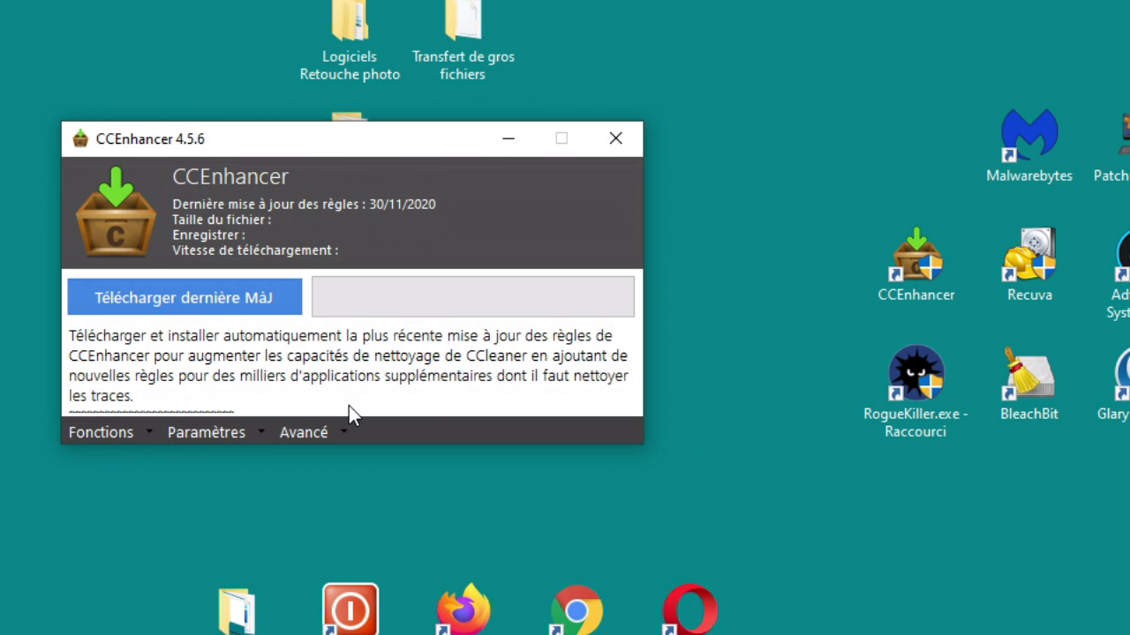
# - Open CCleaner, look through the trimmed application rules in the custom cleaning list down to Microsoft Edge, and close it
pyautogui.click(1129, 132)
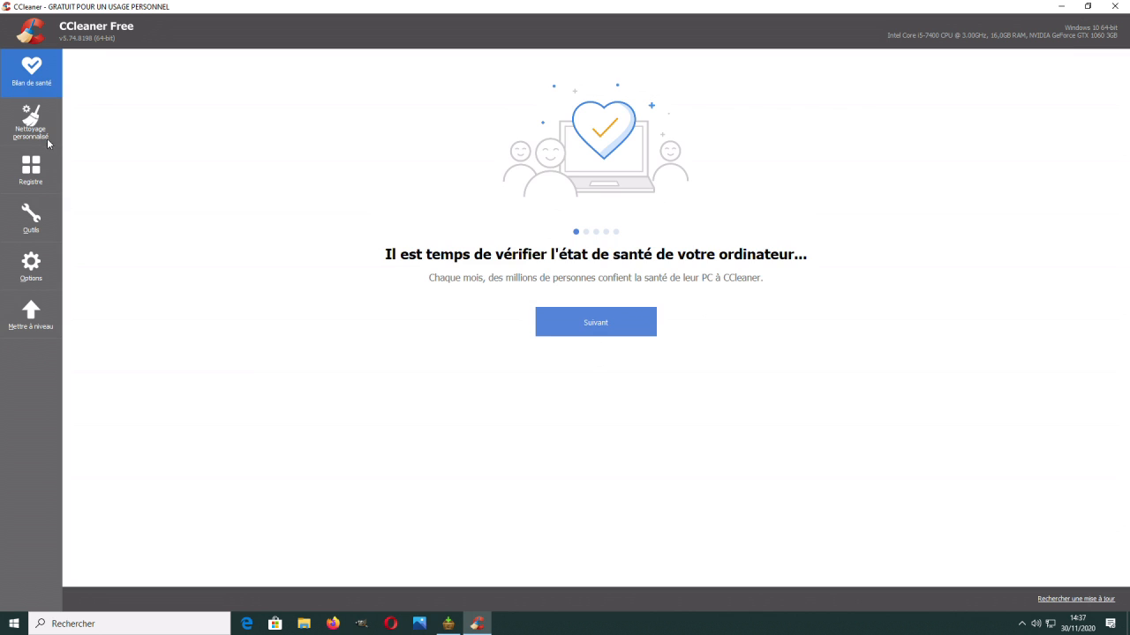
pyautogui.click(49, 143)
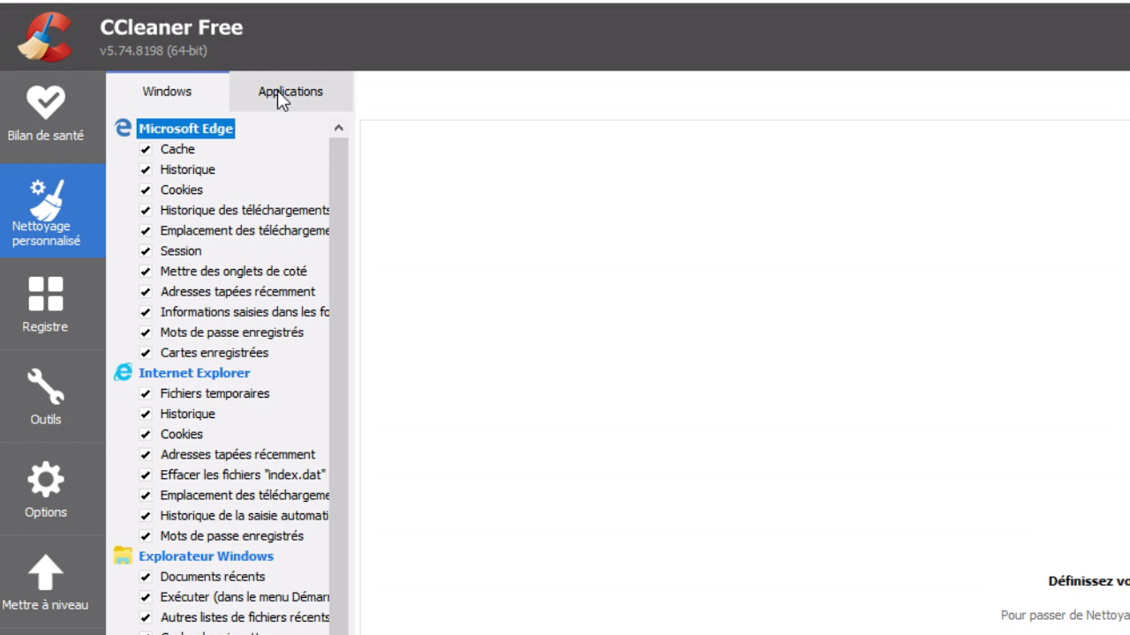
pyautogui.click(277, 92)
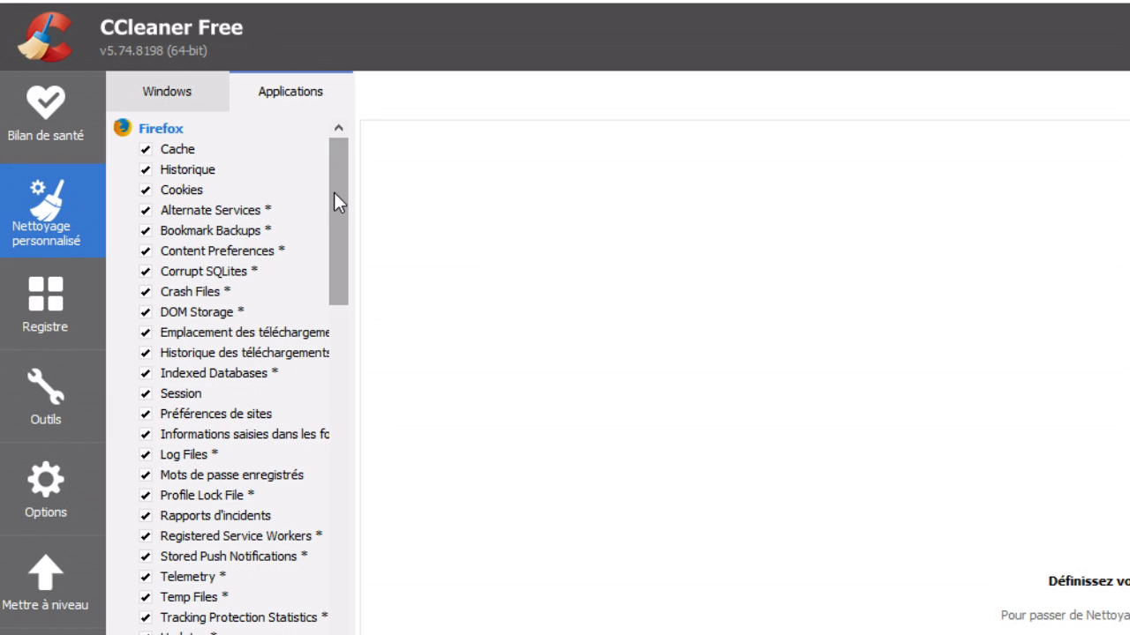
pyautogui.moveTo(335, 190); pyautogui.dragTo(272, 109)
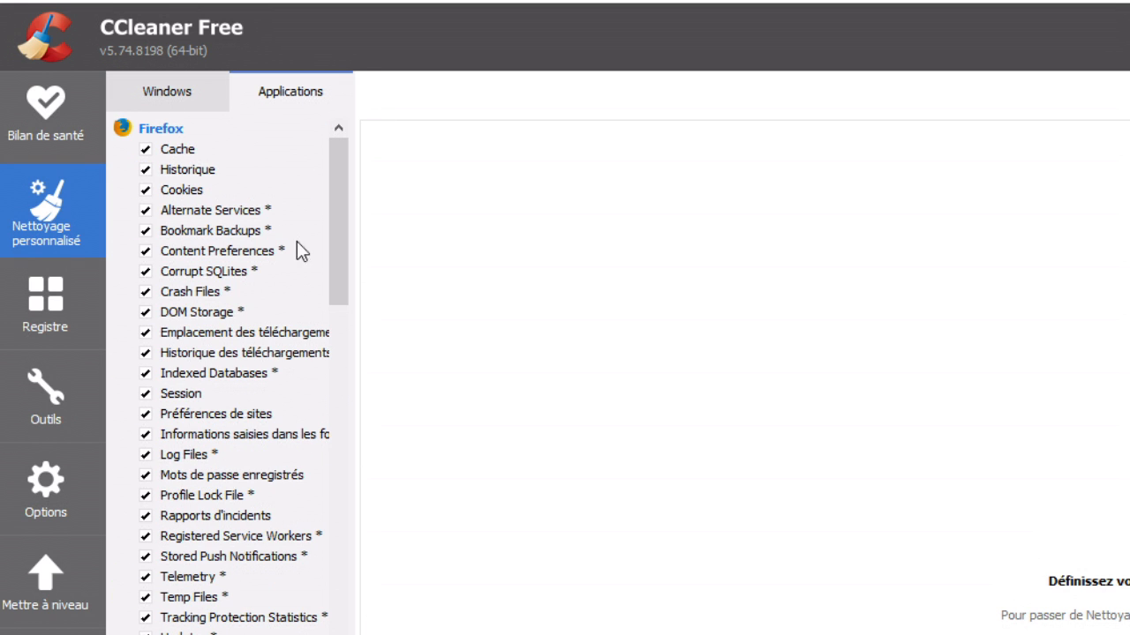
pyautogui.moveTo(346, 248); pyautogui.dragTo(341, 634)
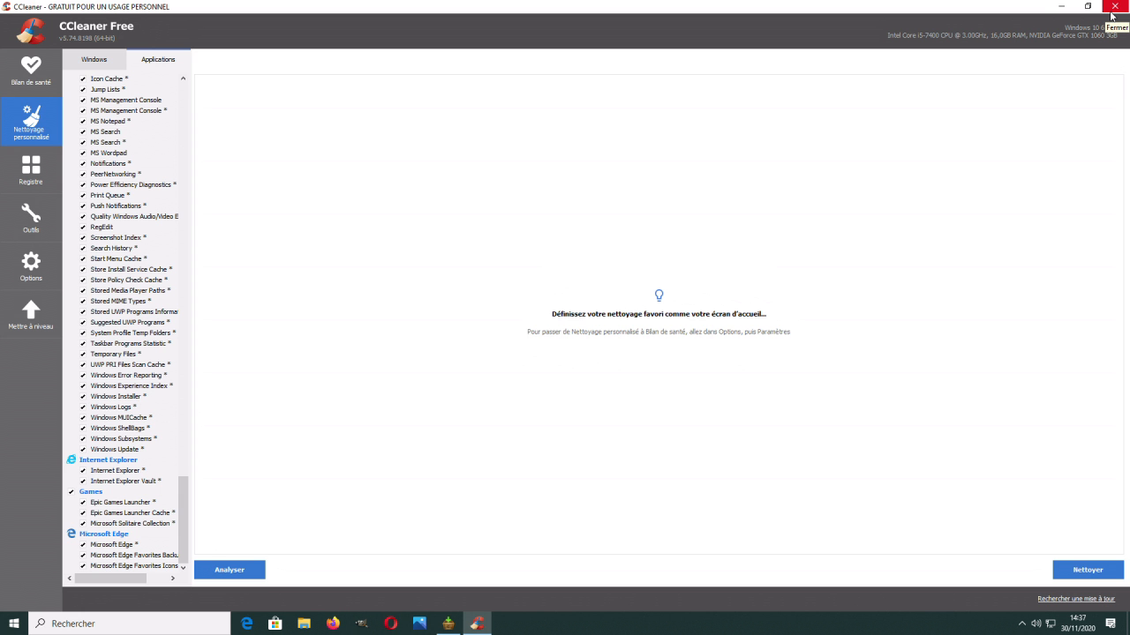
pyautogui.click(1114, 7)
pyautogui.click(1022, 624)
pyautogui.rightClick(1012, 601)
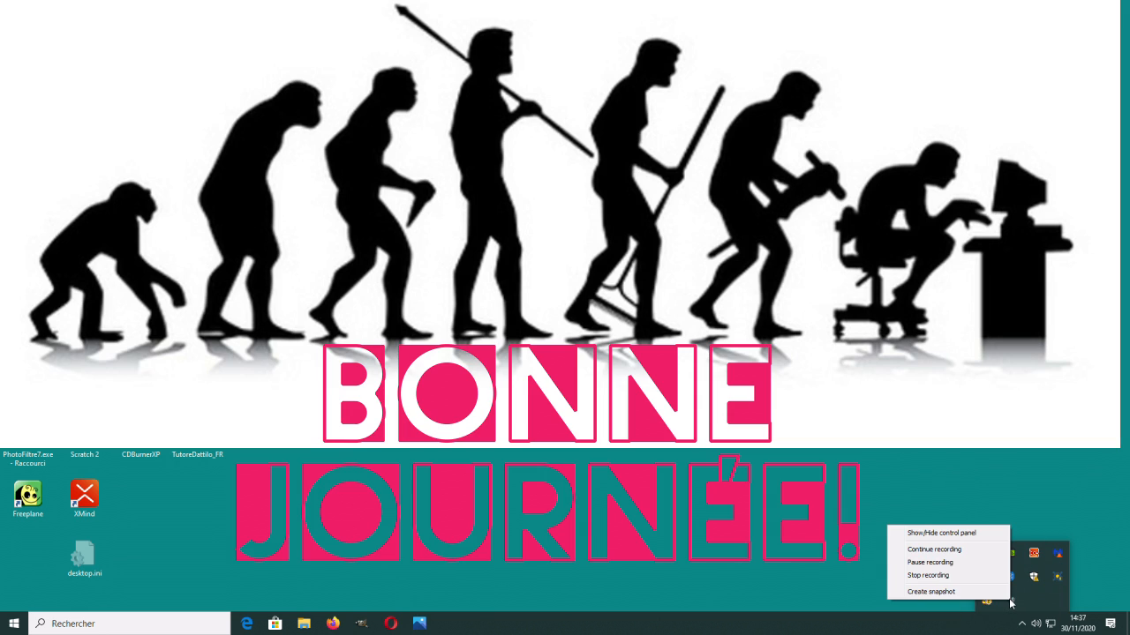
pyautogui.click(935, 575)
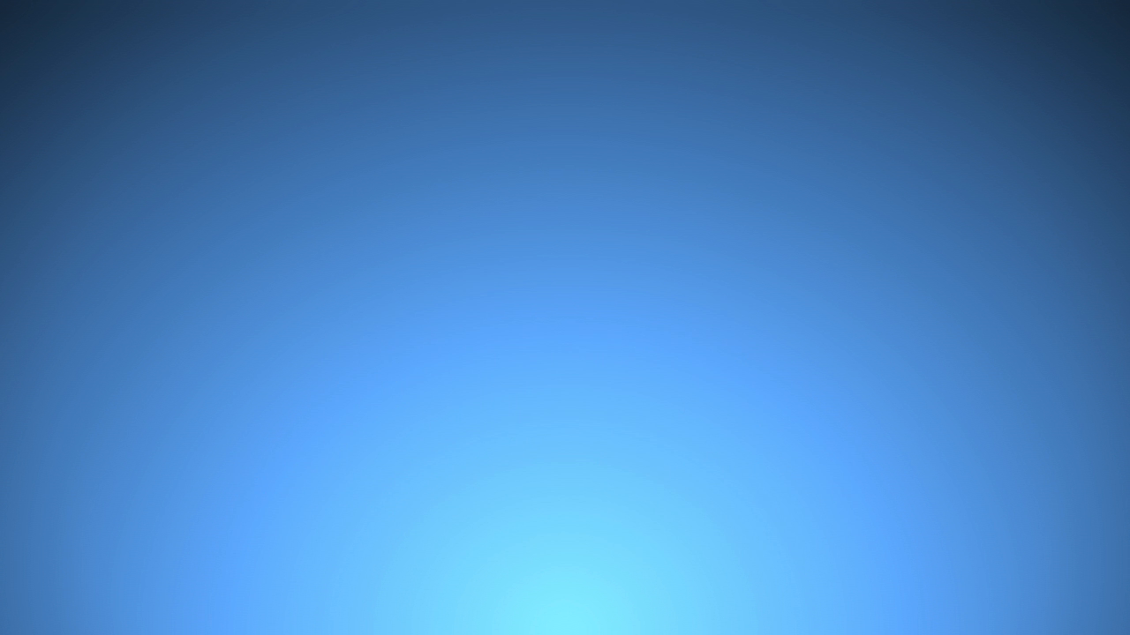